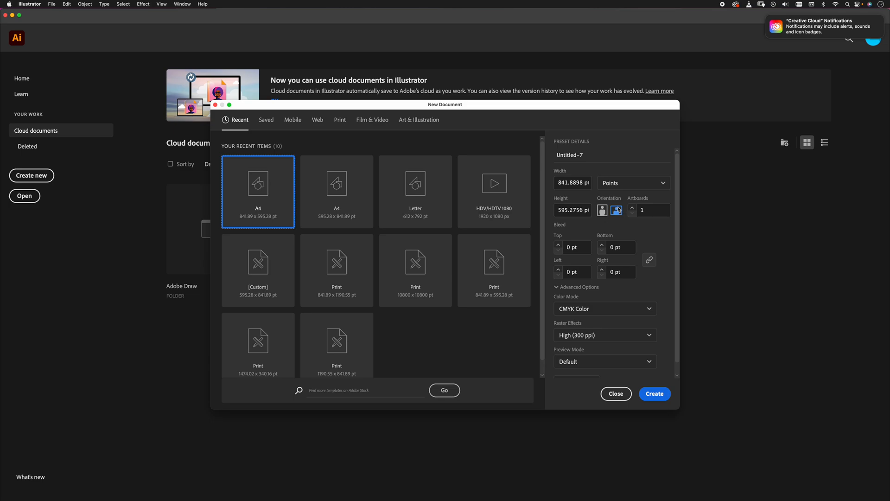
Create a landscape A4 document (841.89 x 595.28 pt) in CMYK Color and reset the Essentials workspace.
click(657, 394)
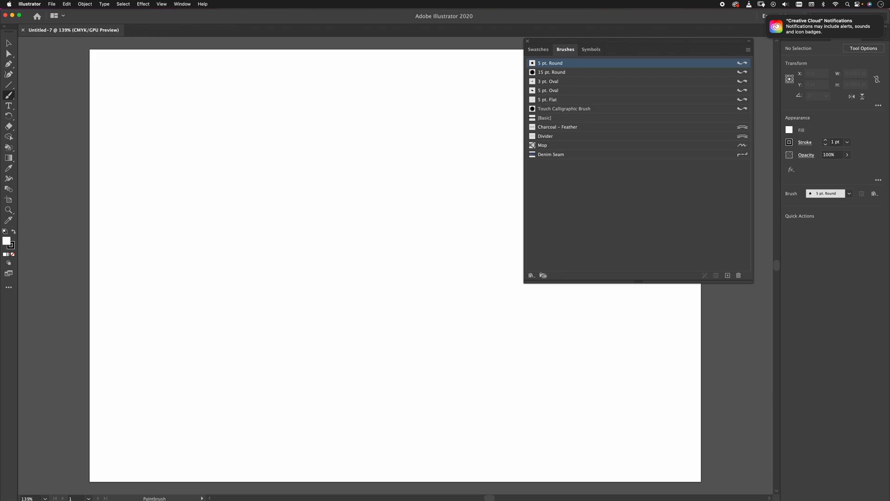
click(731, 28)
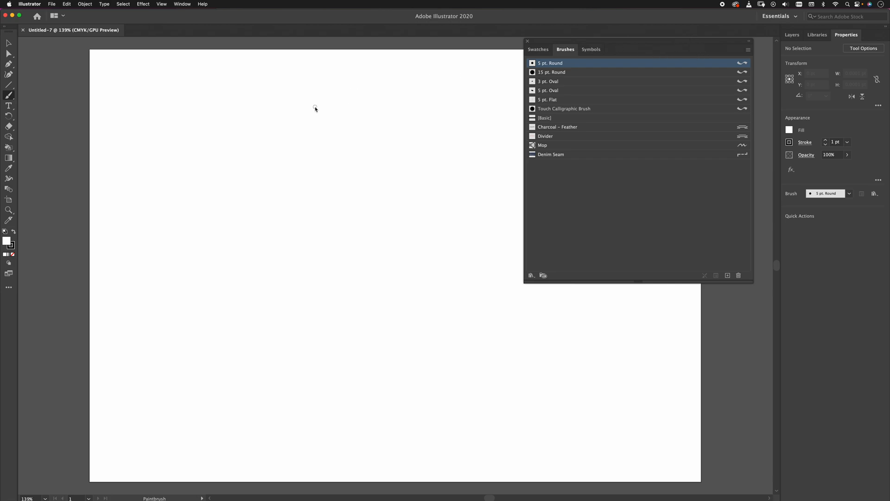
click(182, 4)
mouse_move(190, 42)
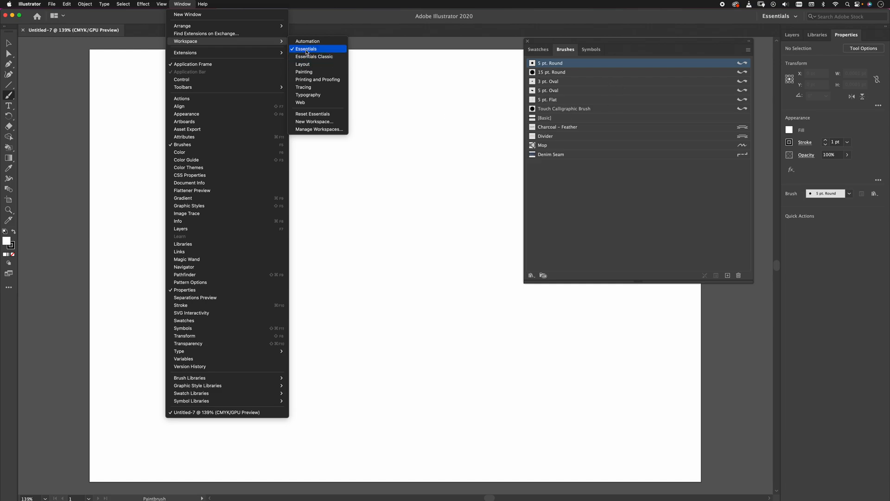
click(309, 114)
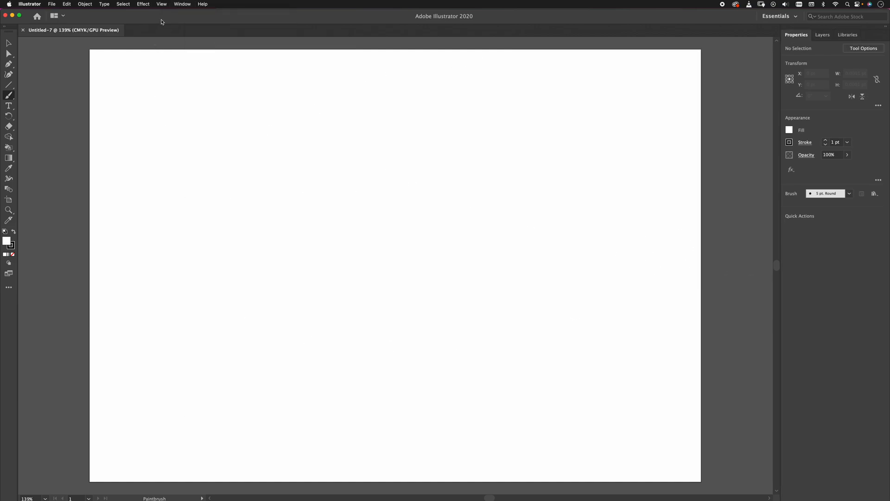
Try the Essentials Classic workspace and return to the Essentials workspace.
click(182, 4)
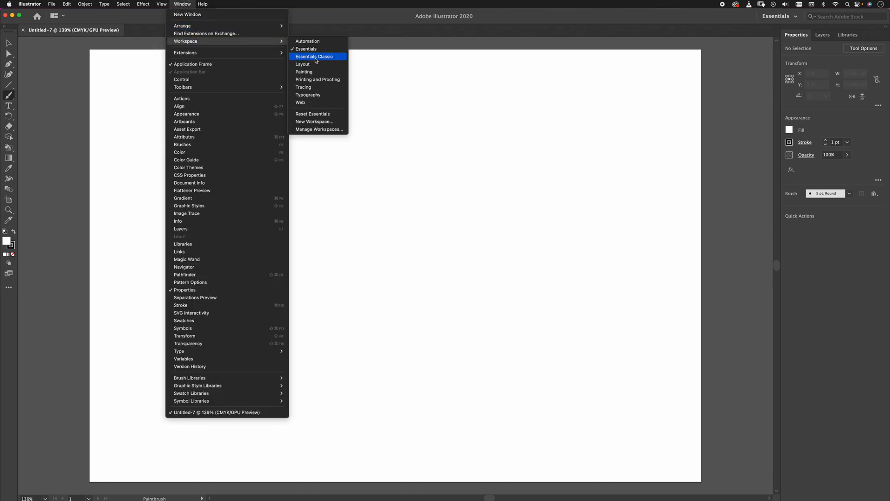
click(305, 58)
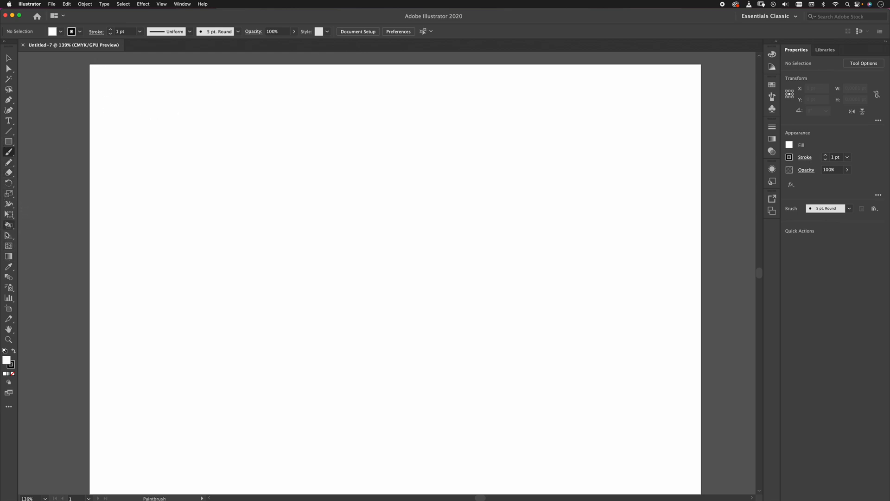
click(182, 5)
mouse_move(191, 43)
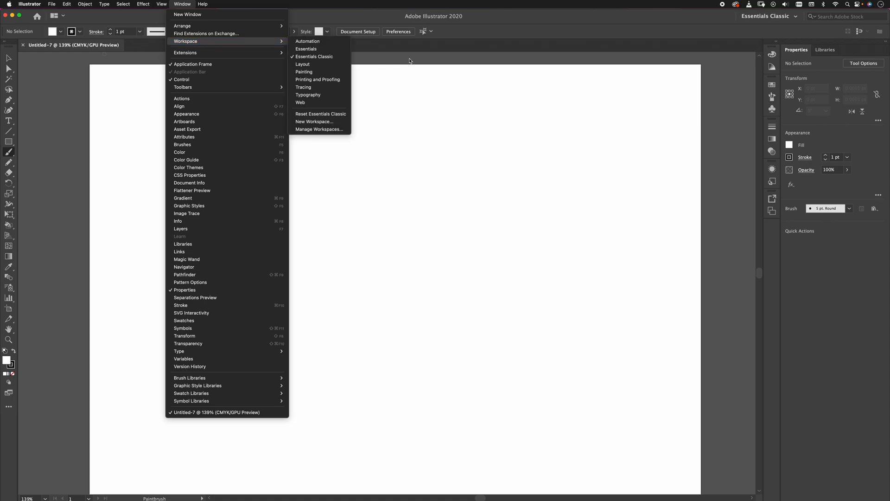
click(312, 50)
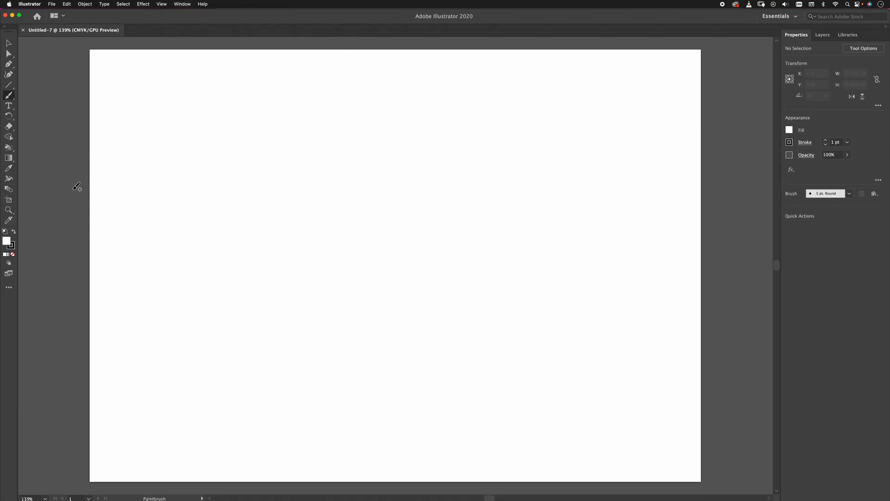
Examine the full list of available tools, including the Flare Tool, and close the list.
click(10, 290)
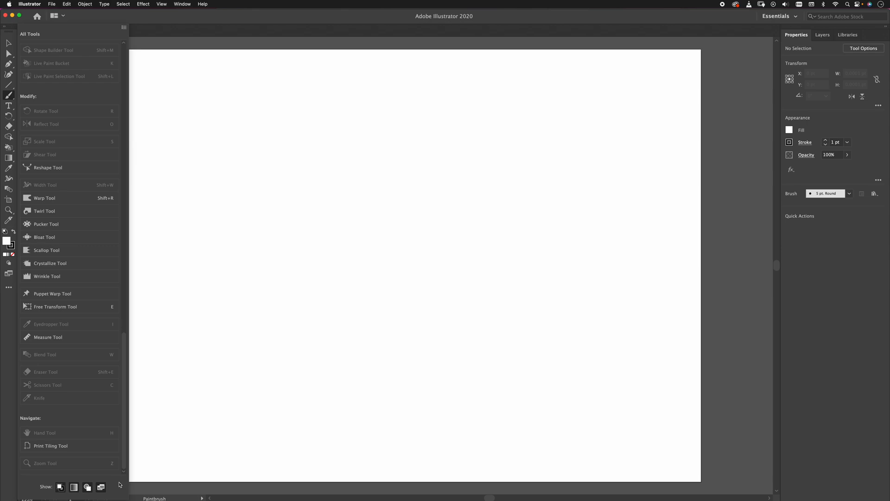
scroll(54, 448, up, 15)
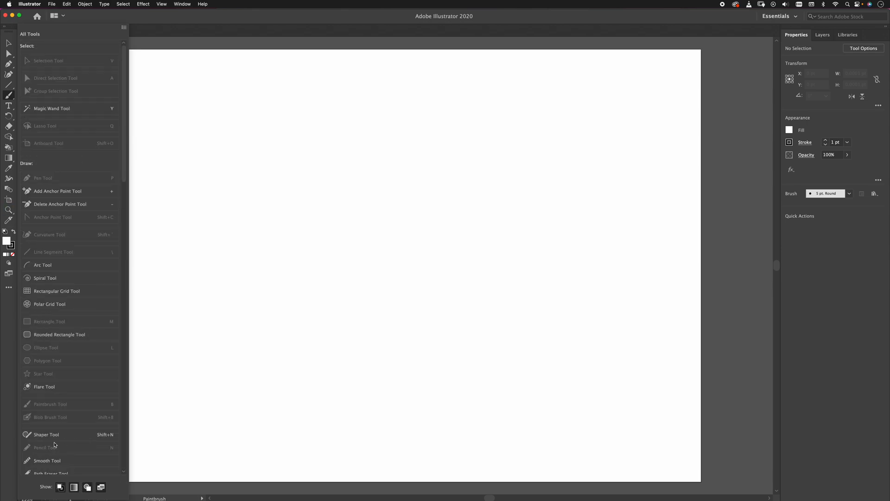
scroll(47, 121, down, 5)
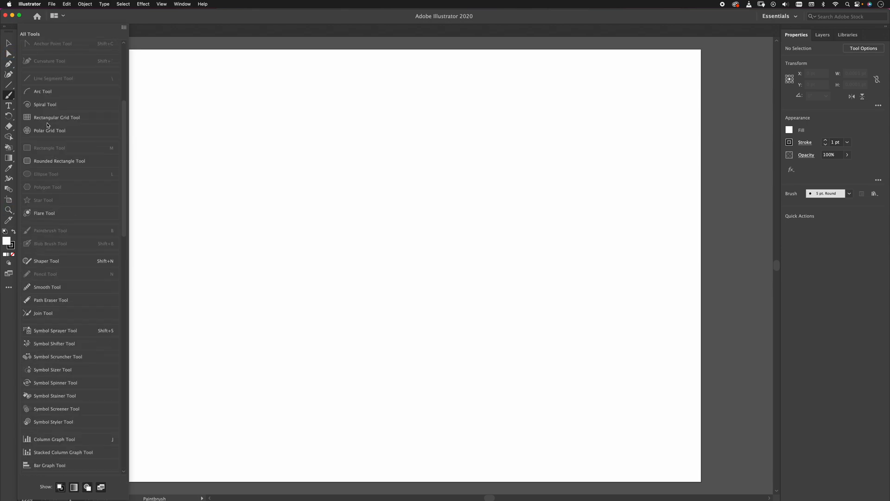
drag(41, 215, 9, 189)
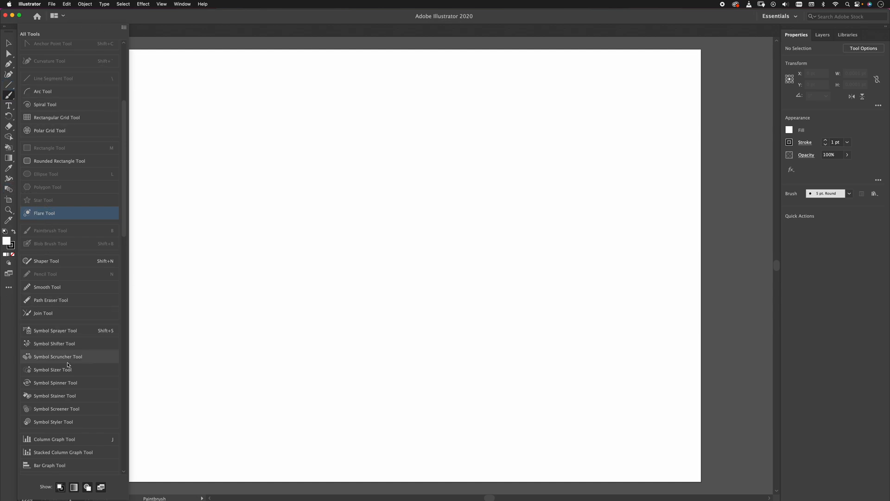
scroll(70, 406, down, 10)
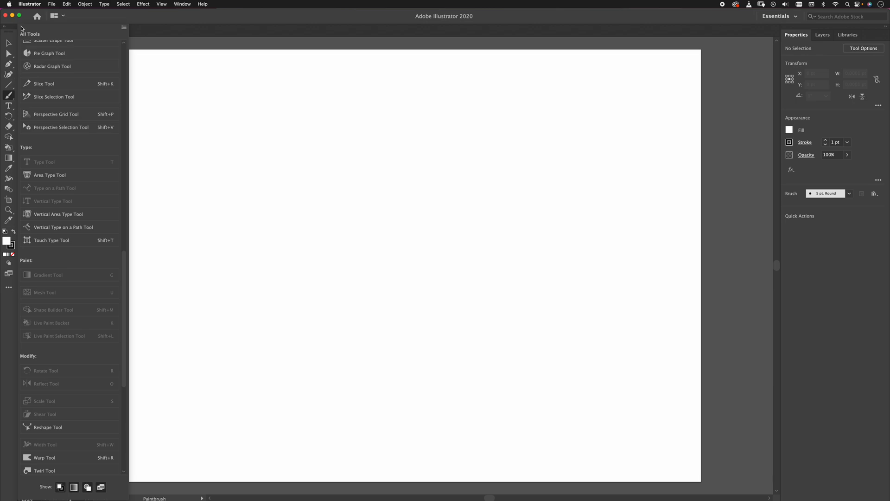
click(20, 16)
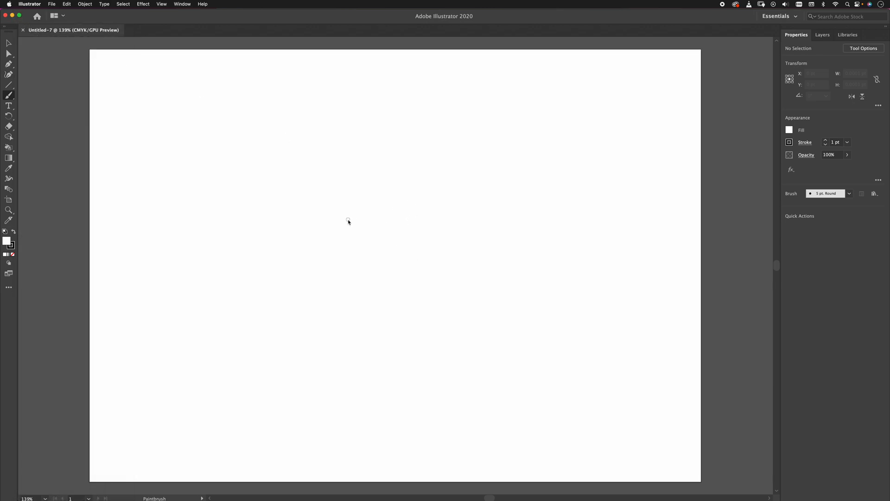
Activate the Pen Tool and view the other tools grouped with it.
key(p)
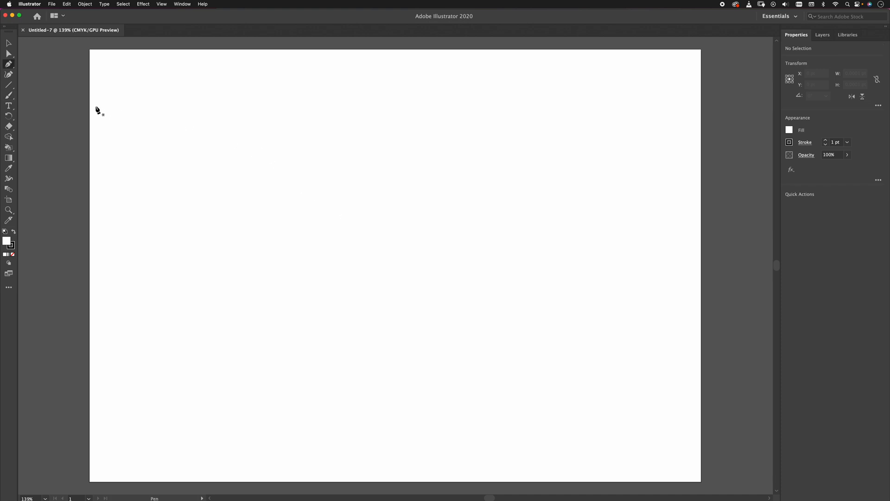
click(11, 62)
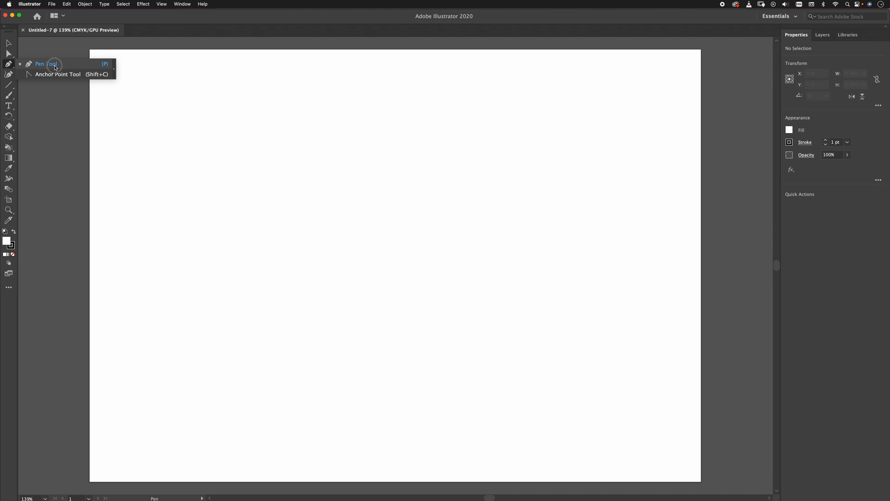
click(7, 68)
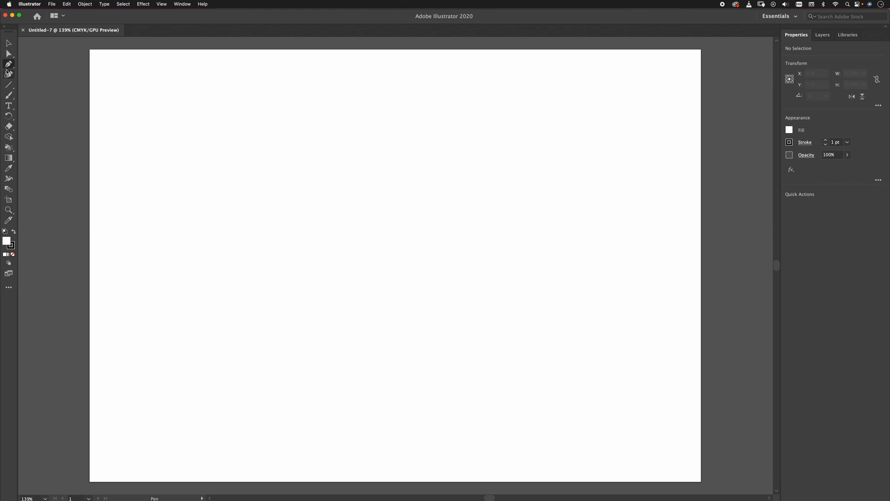
Draw a wavy open path about 416 pt wide and 89 pt high with the Pencil Tool across the artboard's upper part.
click(8, 96)
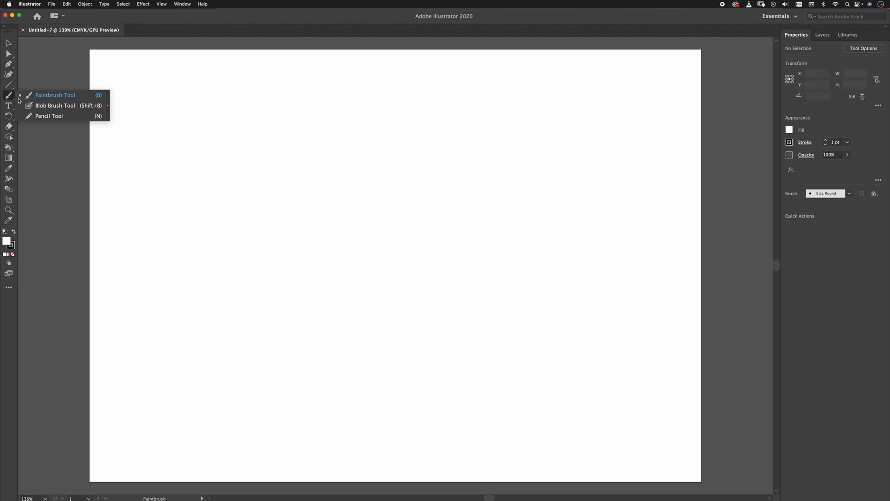
click(38, 118)
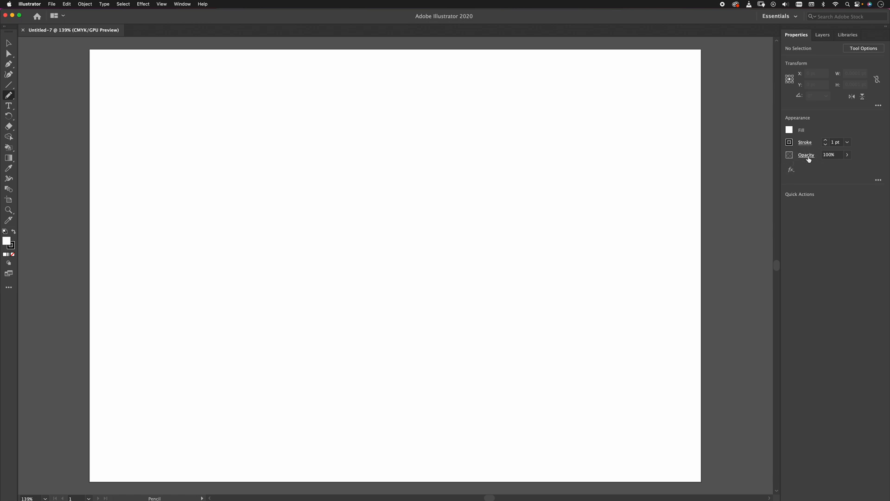
mouse_move(229, 169)
mouse_down()
mouse_move(289, 120)
mouse_move(530, 112)
mouse_up()
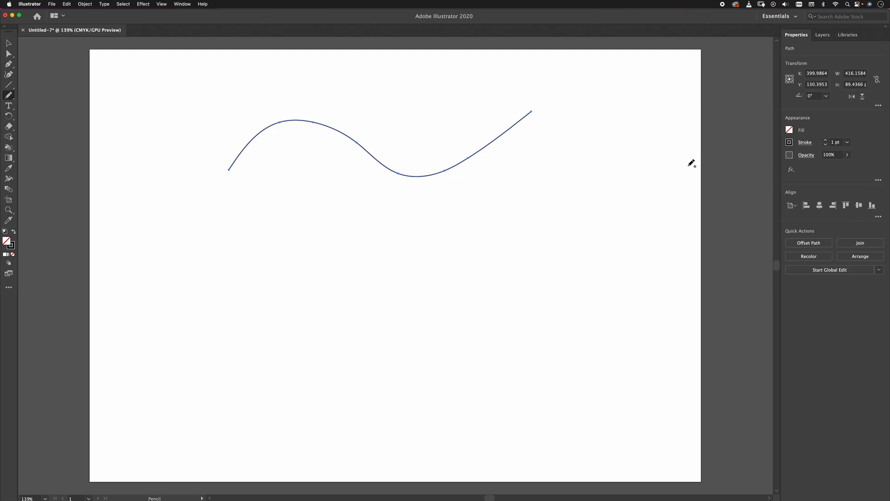
Increase the wavy path's stroke weight to 14 pt.
click(825, 140)
click(824, 140)
click(824, 139)
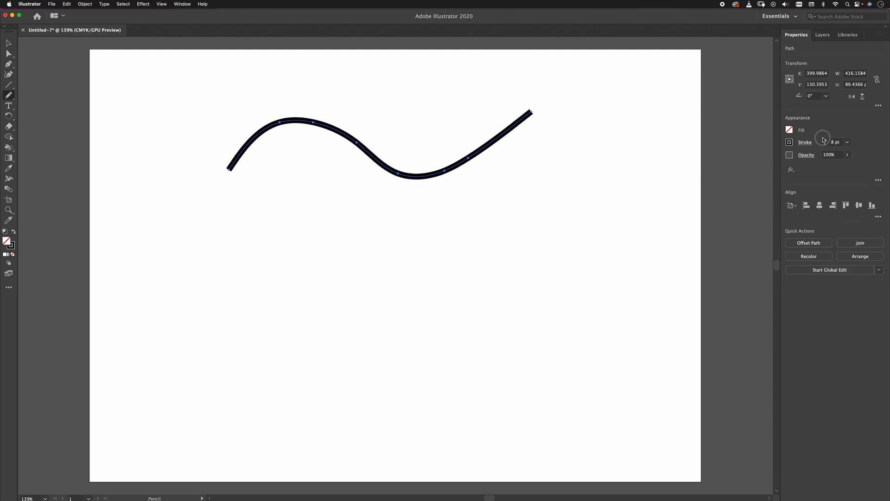
click(825, 140)
click(825, 140)
click(825, 140)
click(825, 140)
click(825, 140)
click(825, 140)
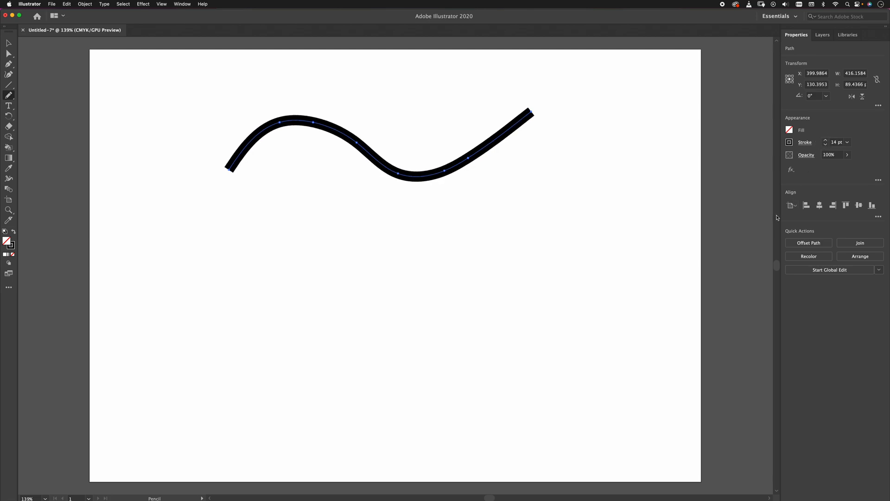
Try the round and projecting caps on the wavy path, restore the butt cap and set its corners to bevel join.
click(805, 143)
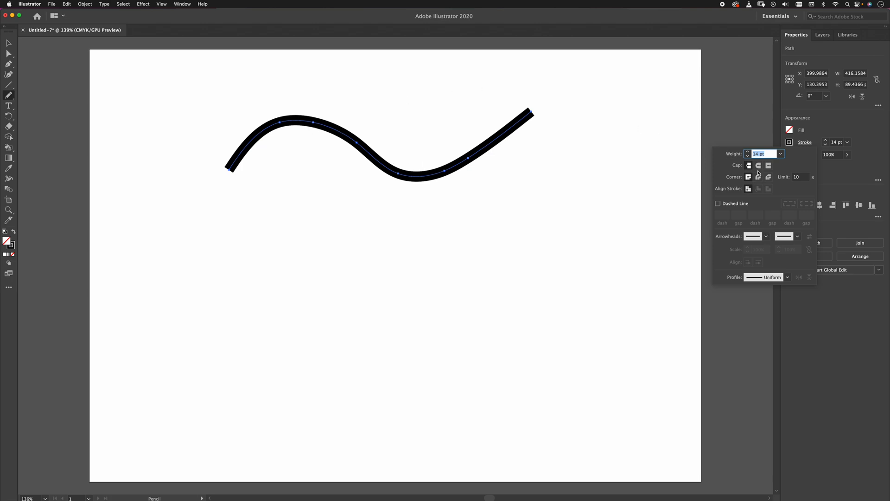
click(759, 166)
click(769, 165)
click(758, 166)
click(768, 165)
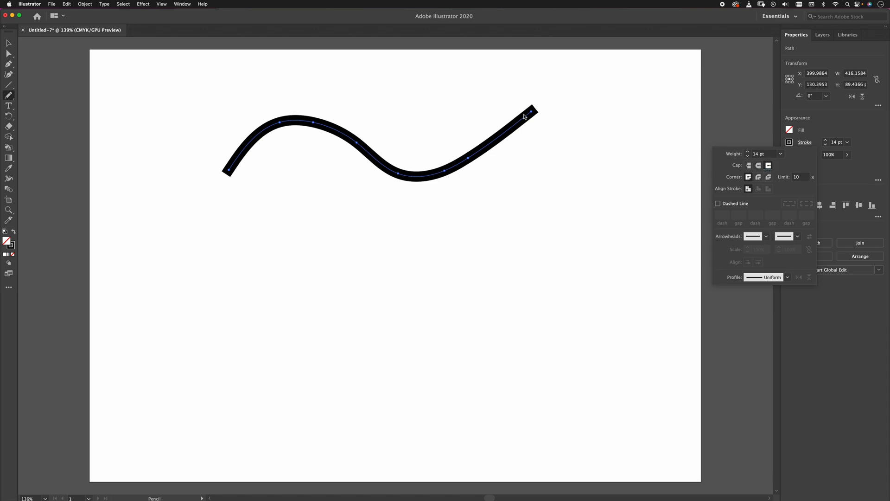
click(749, 165)
click(768, 177)
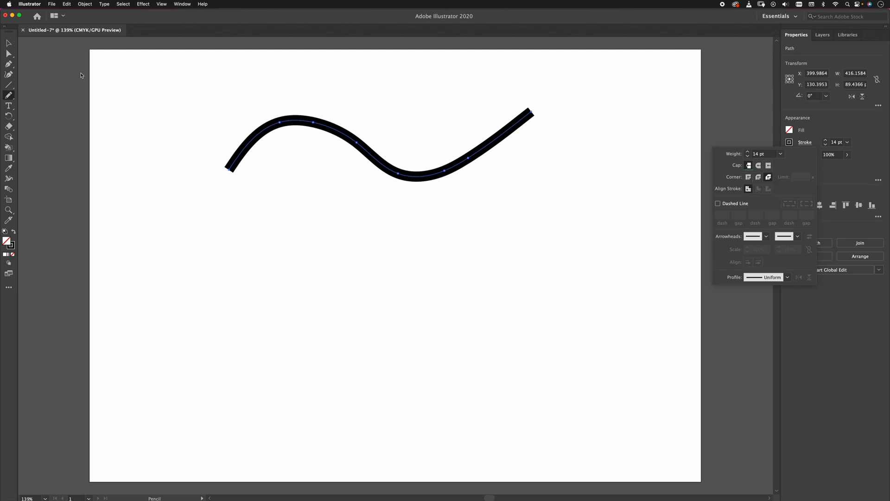
Draw an open zigzag path of four straight segments with the Pen Tool below the wavy path.
drag(236, 244, 244, 247)
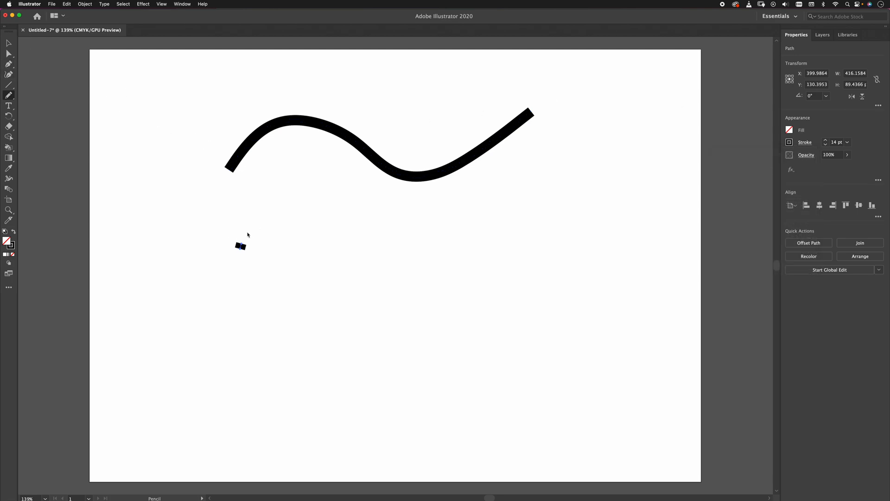
key(super+z)
key(p)
click(238, 245)
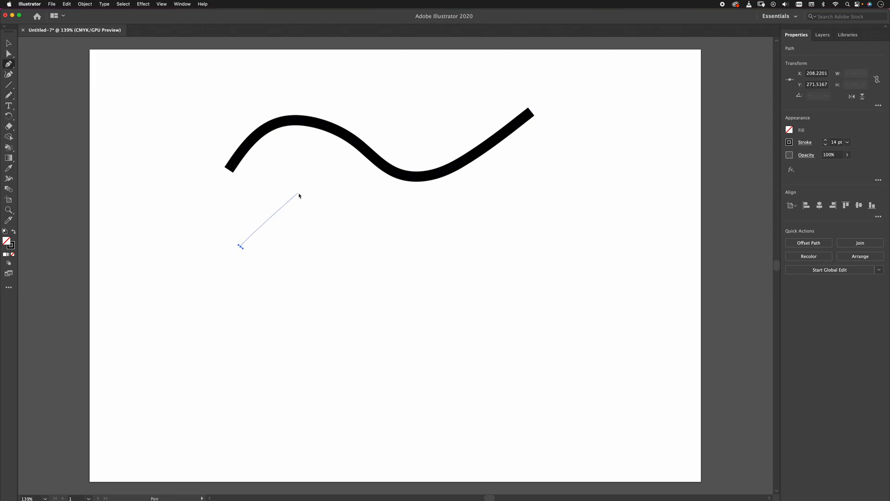
click(298, 195)
click(423, 287)
click(566, 220)
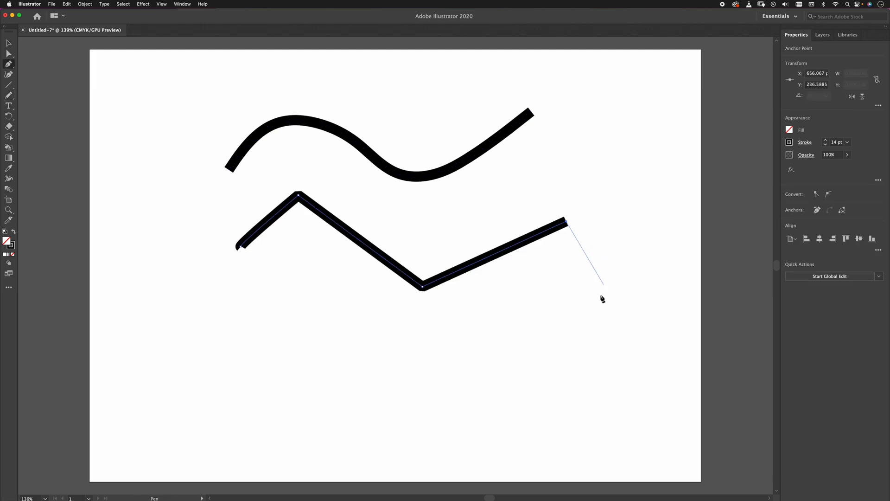
click(597, 315)
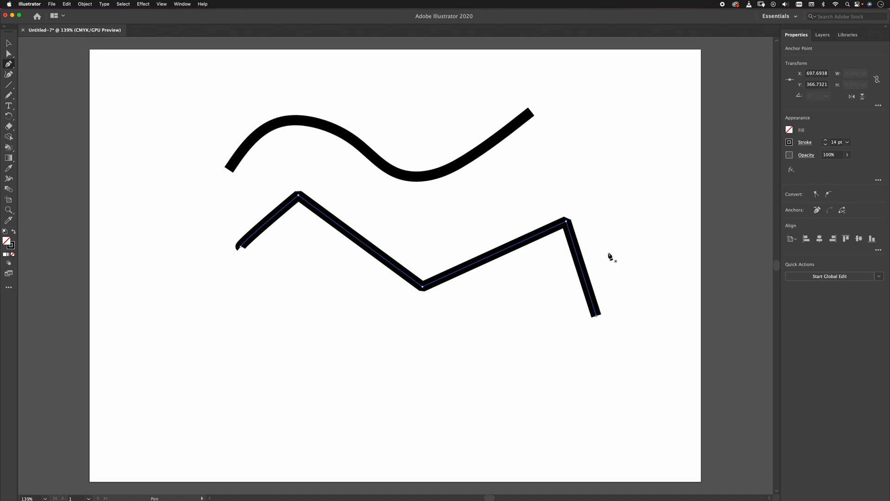
Set the zigzag path's corner style to round join and undo the stray anchor point.
click(805, 142)
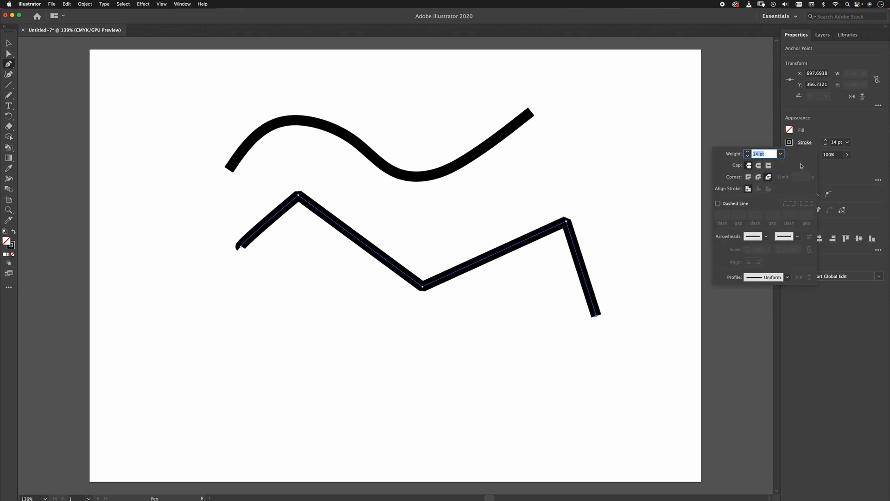
click(759, 177)
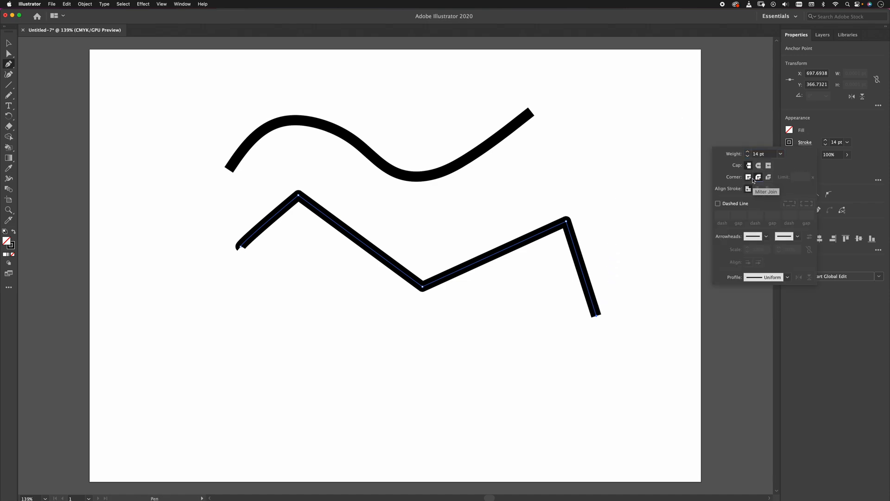
click(507, 201)
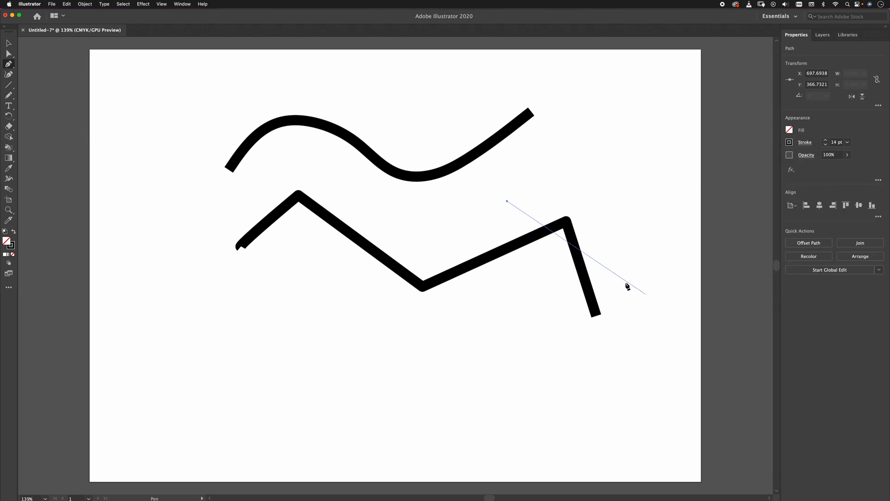
key(super+z)
Select the zigzag path's upper-right corner anchor and compare the miter join with the round join.
key(z)
drag(556, 204, 616, 271)
drag(543, 224, 594, 267)
key(a)
drag(574, 199, 668, 358)
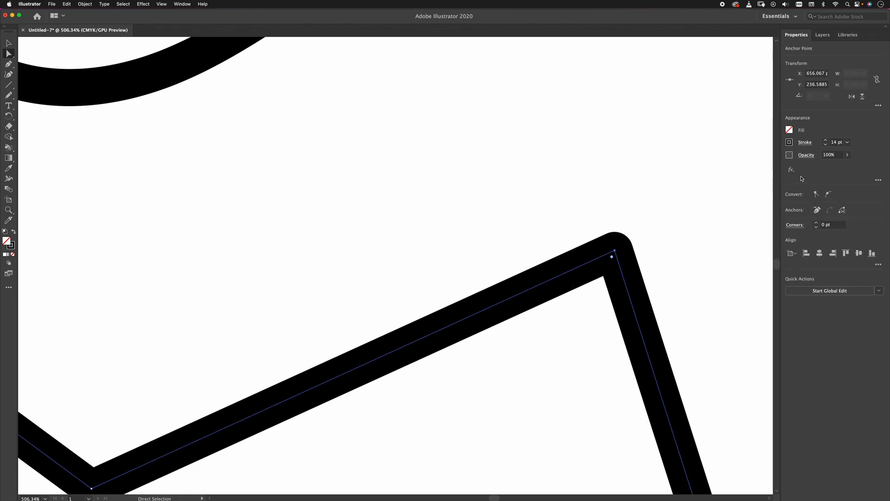
click(803, 143)
click(749, 177)
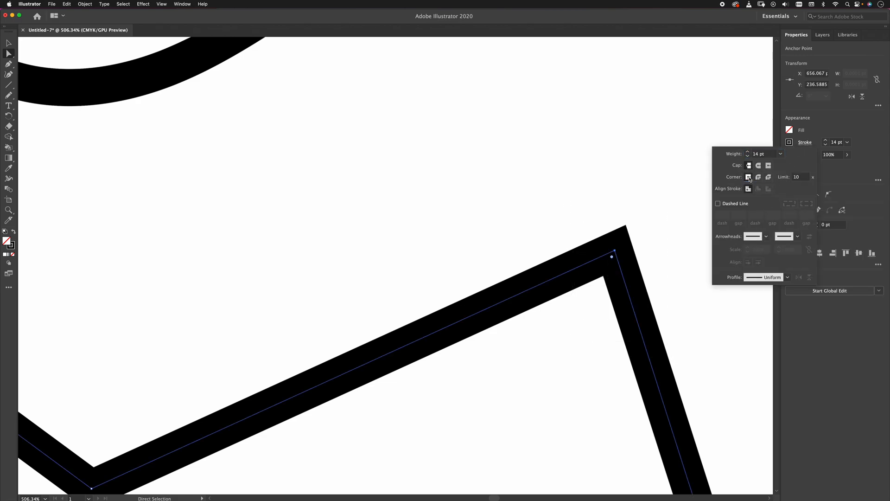
click(758, 177)
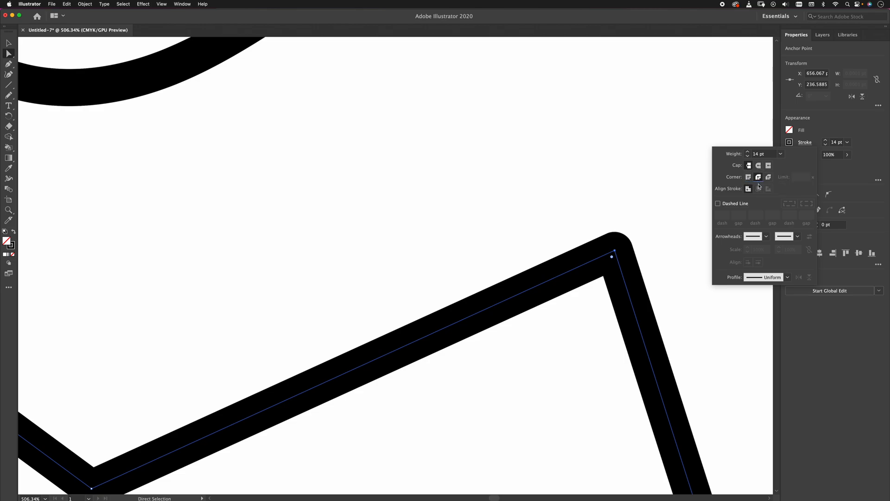
Compare the miter and bevel joins on the zigzag path, keeping bevel join with round caps, and deselect it.
click(748, 177)
click(768, 178)
click(759, 165)
click(538, 309)
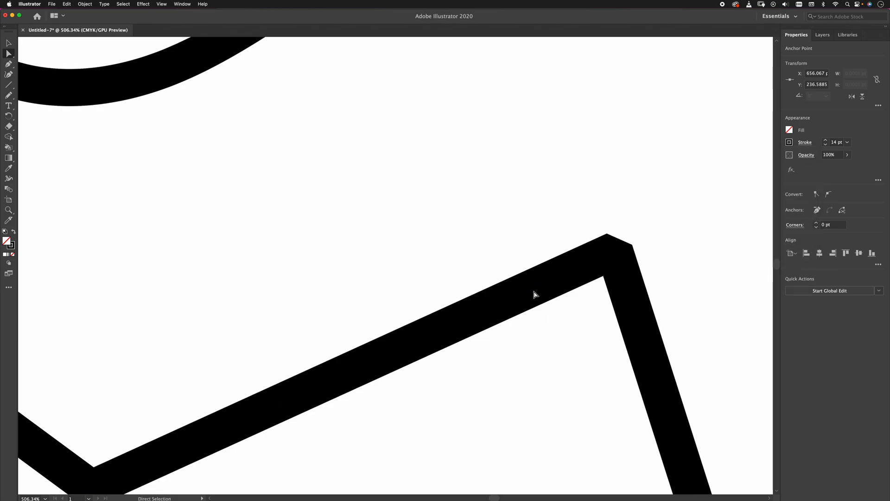
Open the Stroke panel as a floating panel over the canvas and expand it to show all stroke options.
click(183, 4)
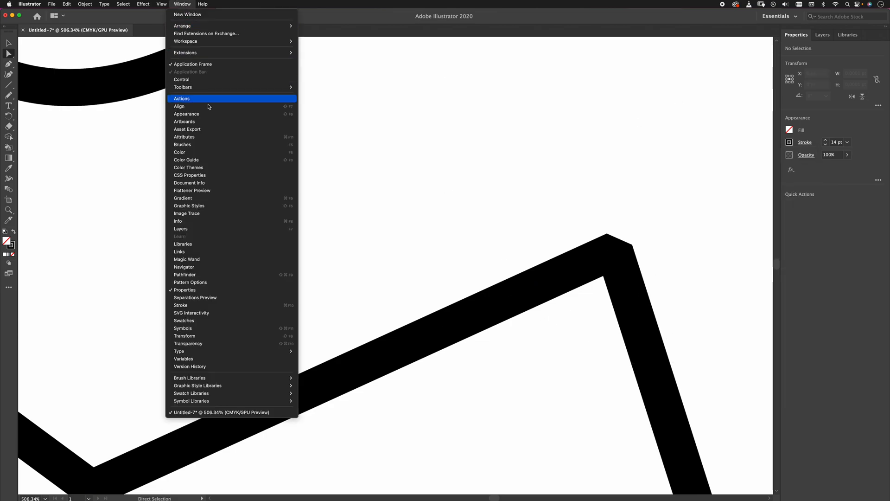
click(189, 306)
mouse_move(346, 165)
mouse_down()
mouse_move(477, 69)
mouse_move(430, 95)
mouse_up()
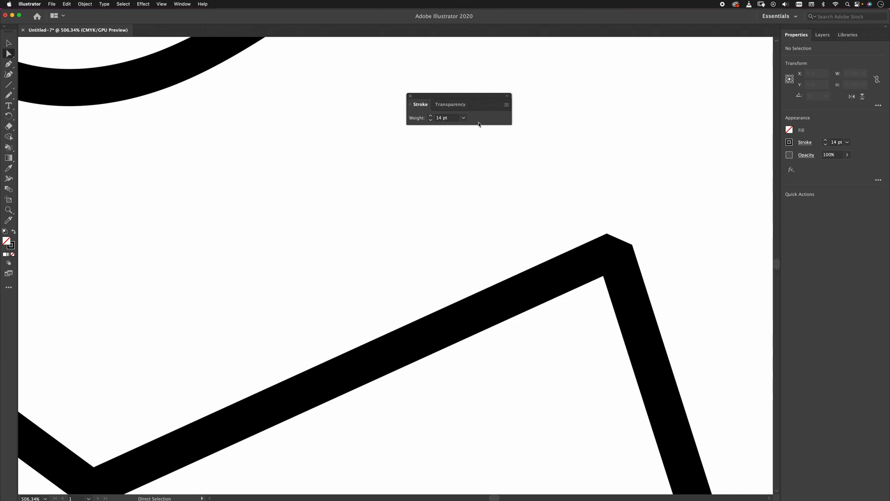
click(413, 105)
click(413, 106)
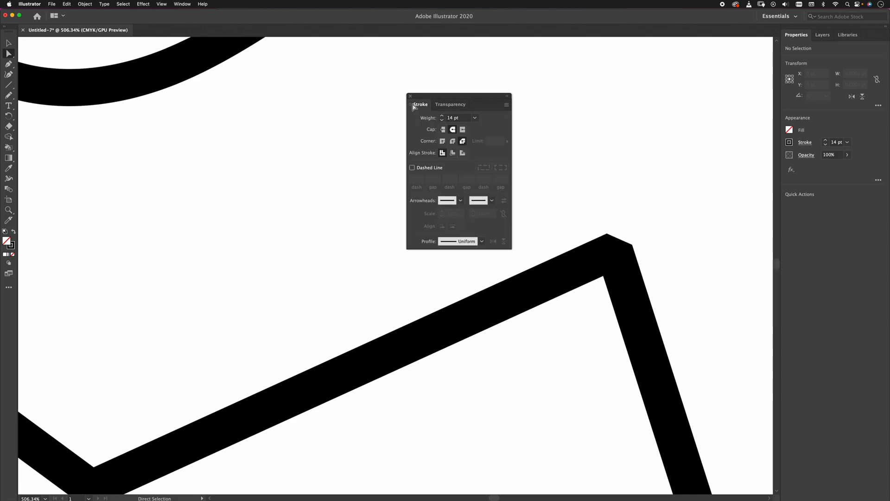
Cycle the floating Stroke panel repeatedly through its collapsed, compact and full views.
click(410, 106)
click(411, 106)
click(410, 107)
click(411, 106)
click(411, 107)
click(412, 106)
click(412, 106)
click(411, 106)
click(411, 106)
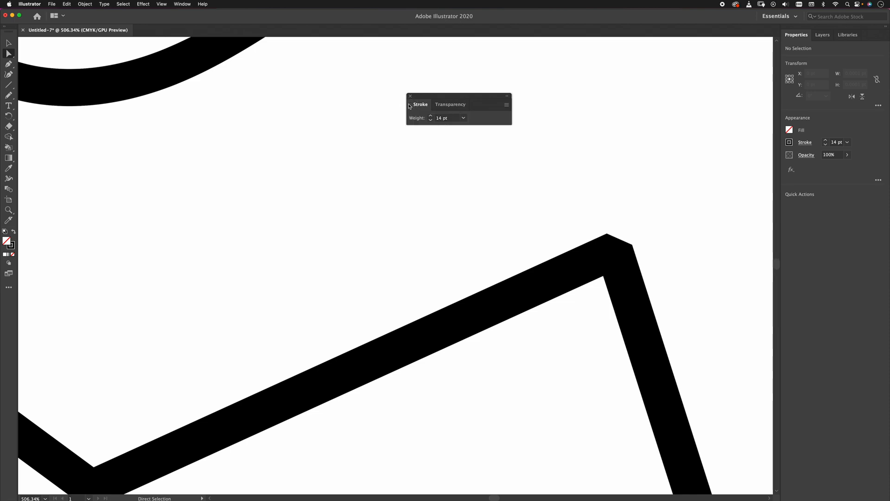
Show the full stroke options again and place the floating Stroke panel beside the Properties panel.
click(506, 104)
click(528, 106)
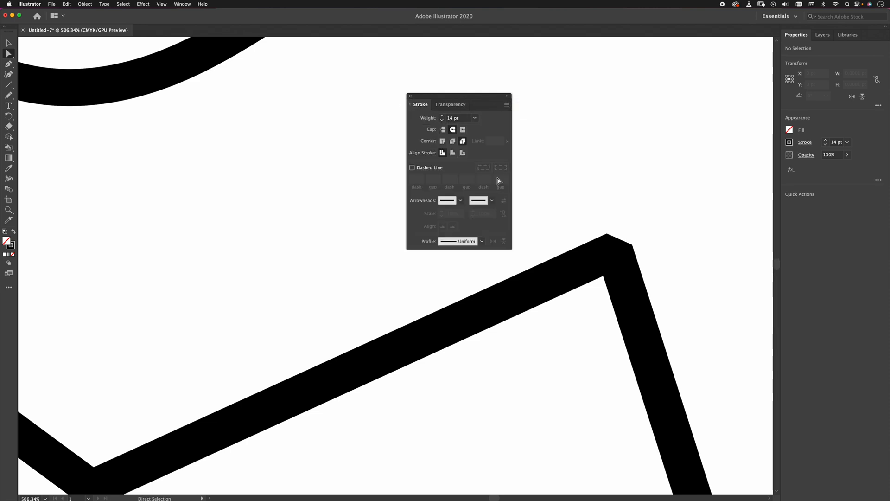
drag(478, 95, 706, 60)
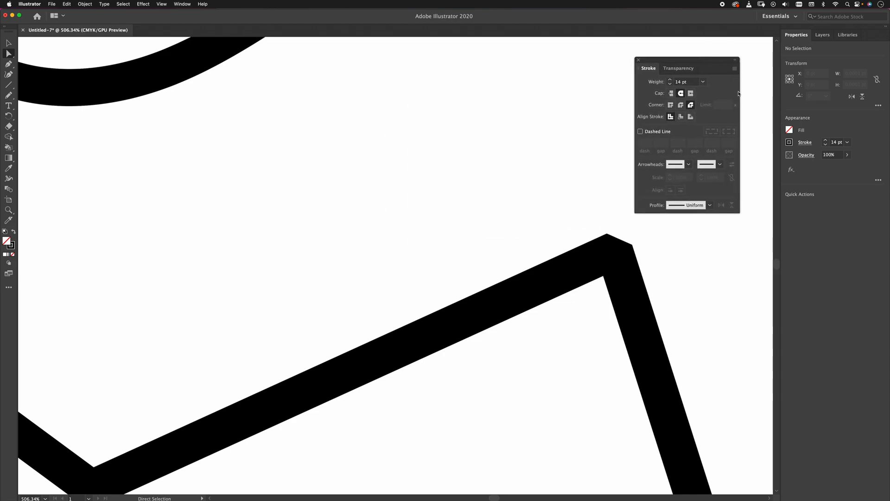
Switch to the Pencil Tool and set its fidelity to the Smooth end of the scale.
key(super+1)
key(b)
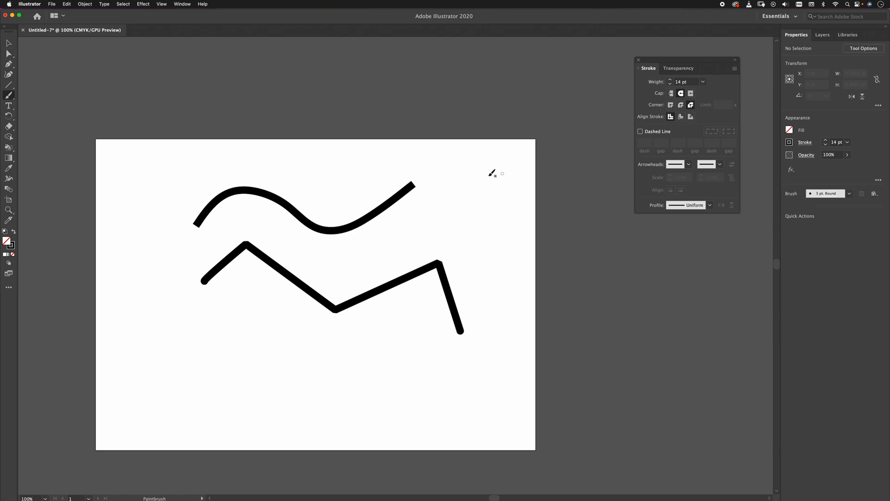
click(9, 97)
click(44, 116)
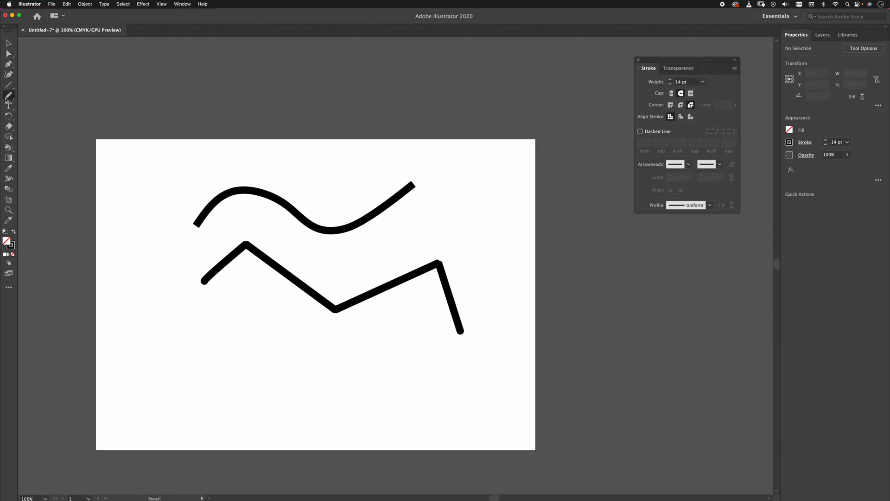
double_click(9, 97)
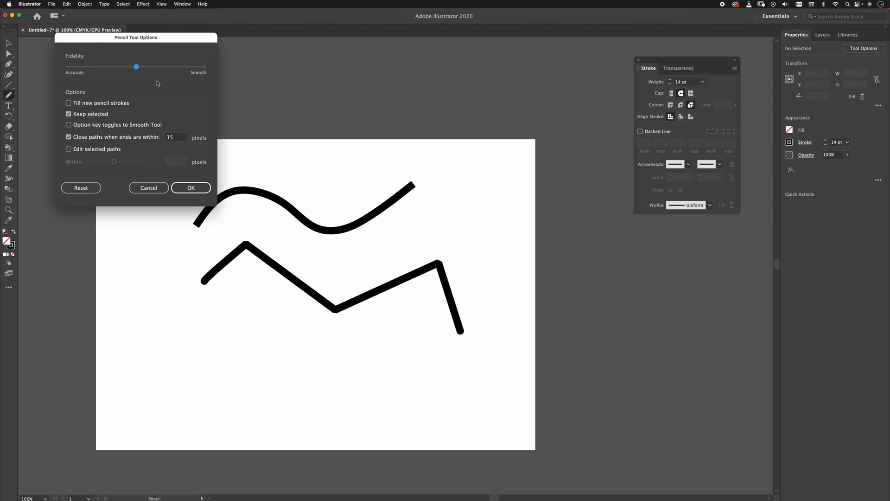
drag(138, 70, 196, 64)
key(Return)
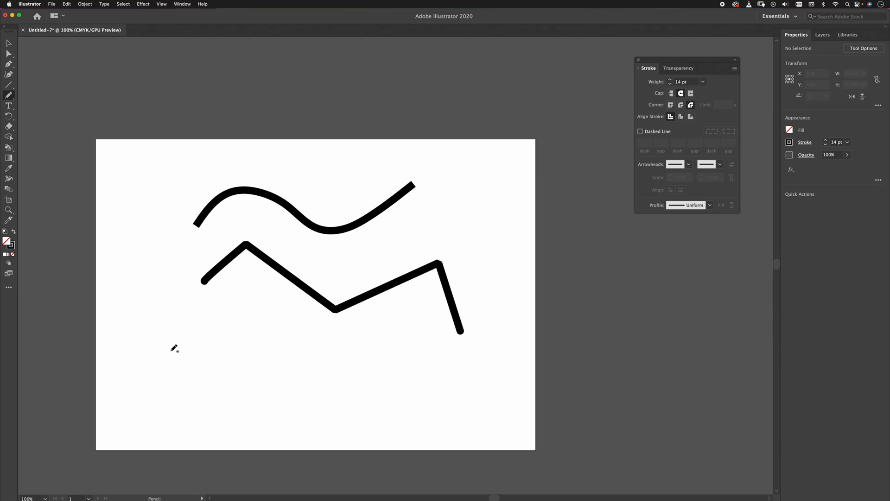
Draw a freehand path below the zigzag, about 599 wide and 219 tall, with rounded waves followed by sharp peaks.
mouse_move(150, 378)
mouse_down()
mouse_move(223, 308)
mouse_move(248, 394)
mouse_move(309, 328)
mouse_move(313, 399)
mouse_move(343, 359)
mouse_move(357, 401)
mouse_move(380, 360)
mouse_move(430, 374)
mouse_move(462, 420)
mouse_up()
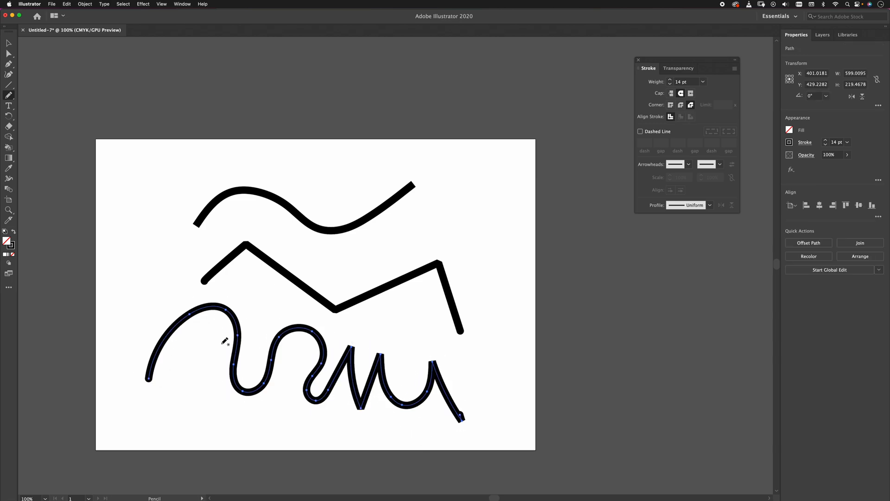
key(z)
drag(213, 308, 255, 280)
key(space)
key(space)
drag(327, 258, 389, 294)
Delete the straight zigzag path and the original wavy path, keeping only the freehand pencil path.
key(a)
drag(403, 103, 453, 198)
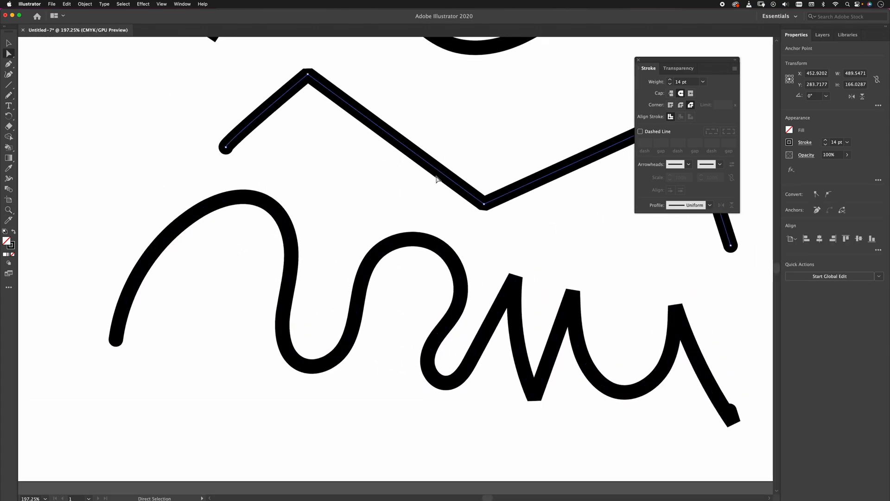
key(Delete)
key(Delete)
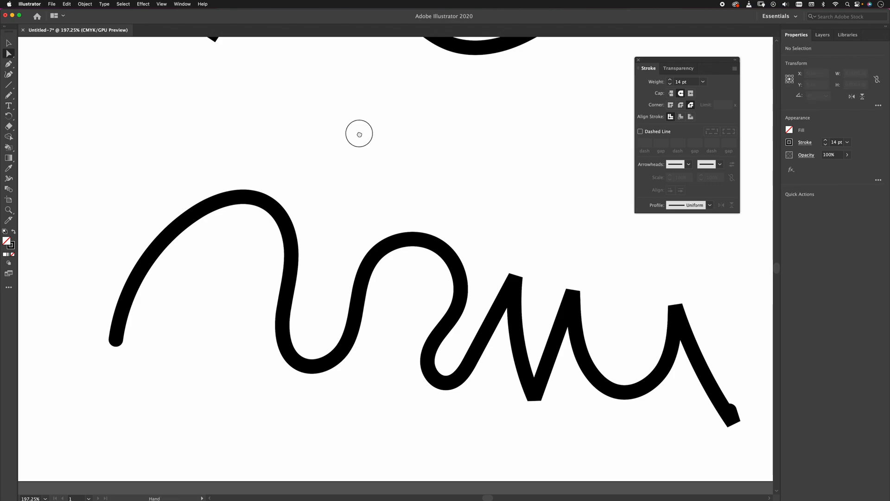
scroll(356, 125, up, 5)
key(Delete)
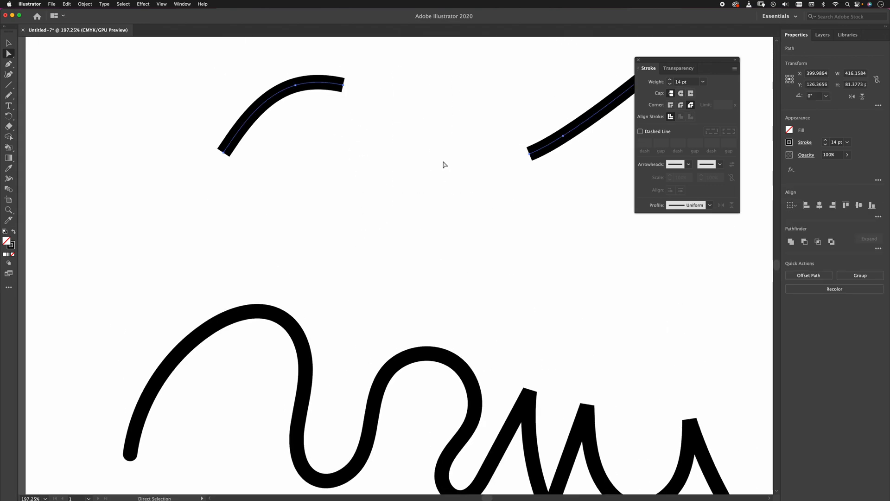
key(Delete)
key(space)
drag(380, 197, 348, 141)
Set the Pencil Tool's fidelity to Accurate and draw a similar path of waves and peaks above the first pencil path.
key(n)
double_click(8, 95)
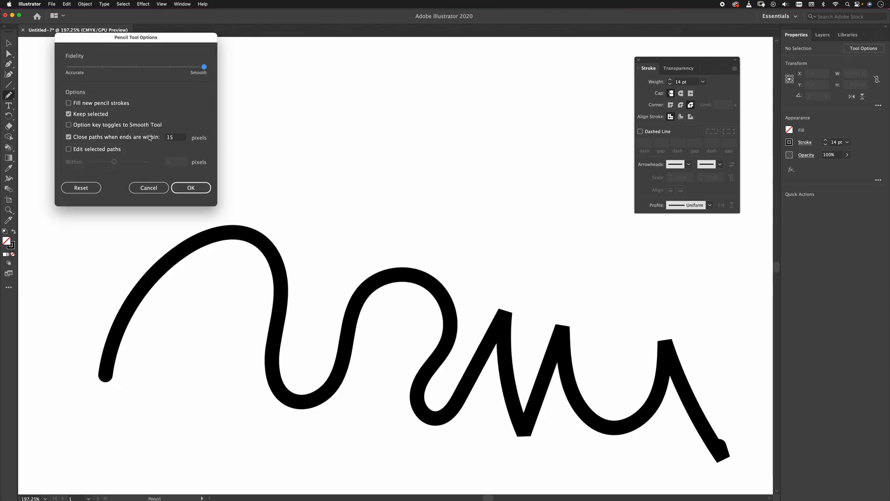
drag(200, 68, 68, 68)
click(190, 188)
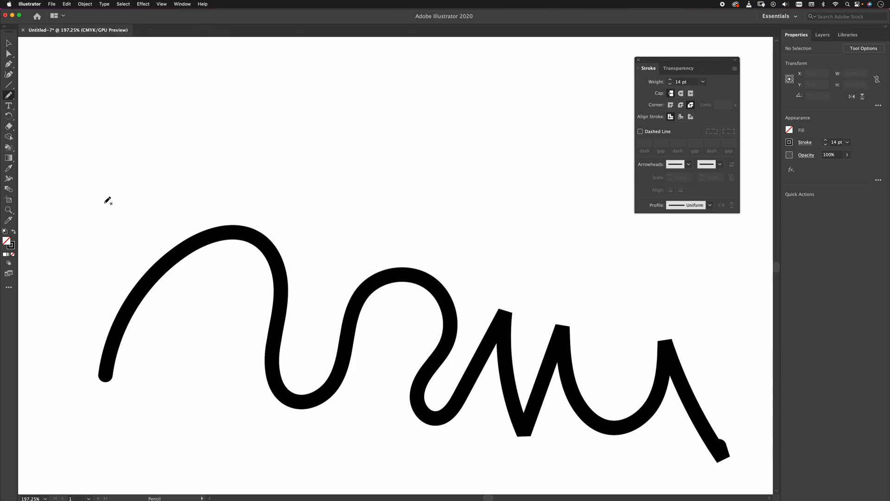
mouse_move(125, 189)
mouse_down()
mouse_move(236, 63)
mouse_move(282, 160)
mouse_move(329, 172)
mouse_move(424, 94)
mouse_move(422, 245)
mouse_move(476, 220)
mouse_move(522, 103)
mouse_move(540, 250)
mouse_move(592, 121)
mouse_move(608, 260)
mouse_move(655, 206)
mouse_move(690, 301)
mouse_up()
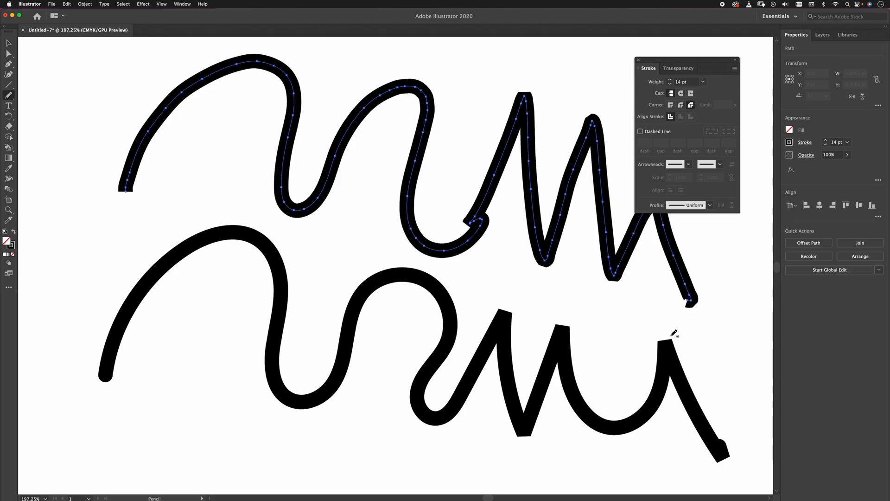
Select both pencil paths, try the miter and bevel joins, and set their corners to round join.
key(super+a)
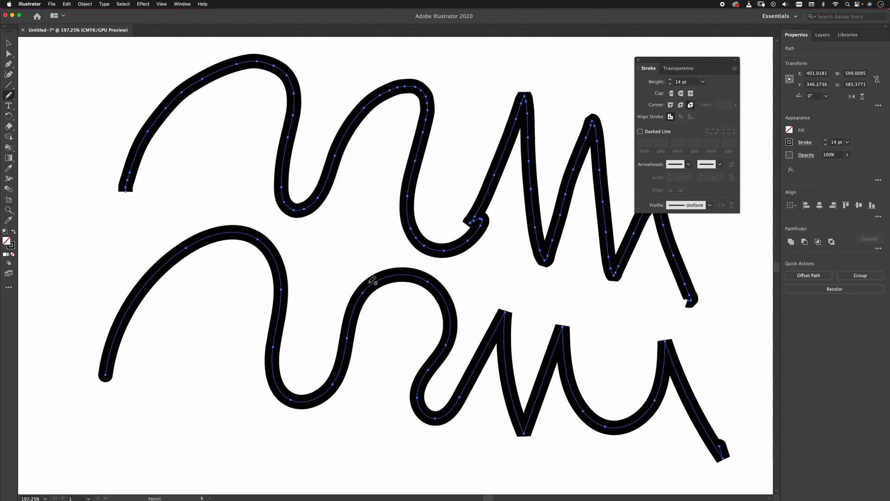
click(681, 106)
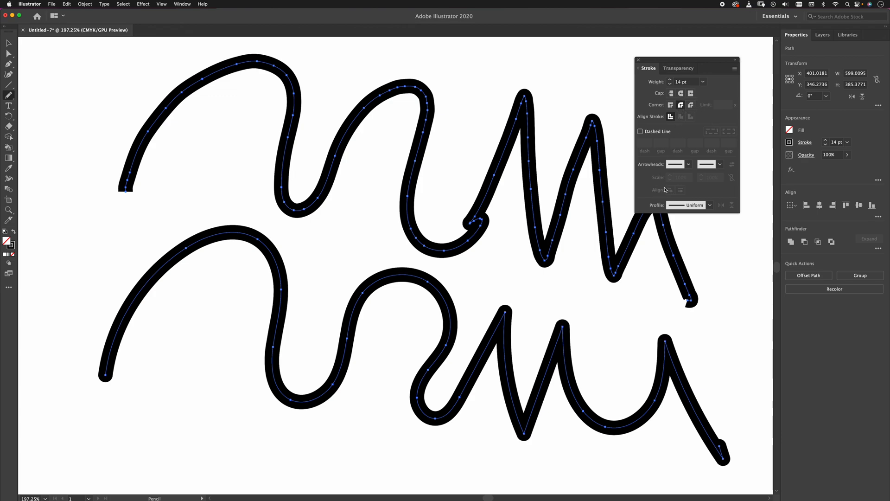
click(671, 105)
click(691, 105)
Turn on Fill new pencil strokes and Edit selected paths for the Pencil Tool and set its fidelity to the midpoint.
double_click(8, 95)
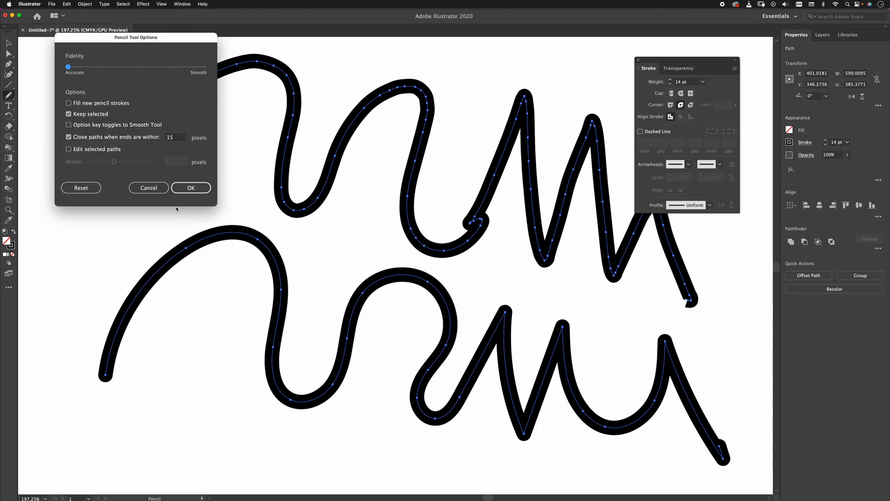
click(69, 104)
click(69, 149)
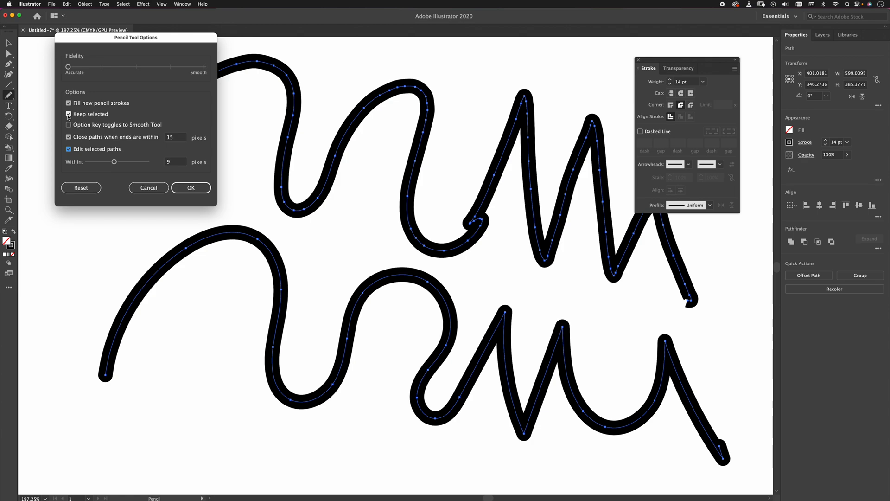
drag(69, 67, 141, 70)
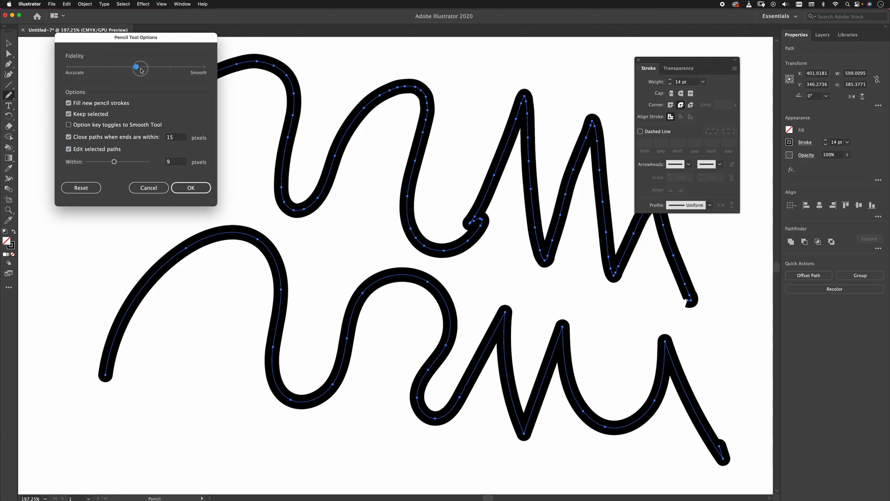
click(190, 187)
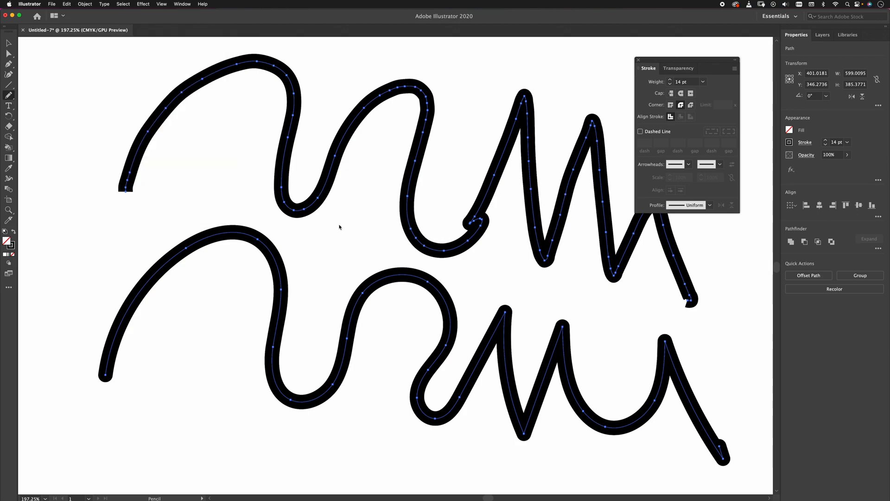
Delete both pencil paths, then draw a trial open arc with the Pencil Tool and undo it.
key(Delete)
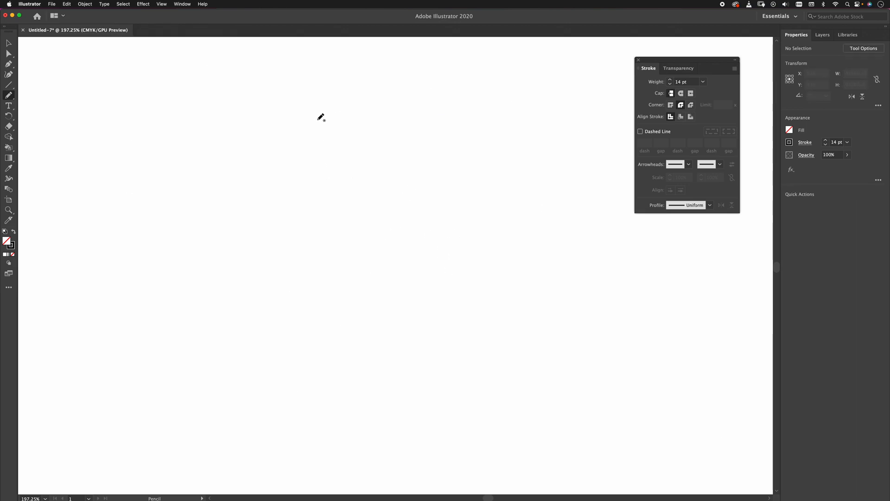
mouse_move(285, 130)
mouse_down()
mouse_move(326, 96)
mouse_move(390, 77)
mouse_move(476, 106)
mouse_move(495, 128)
mouse_move(507, 200)
mouse_move(453, 283)
mouse_up()
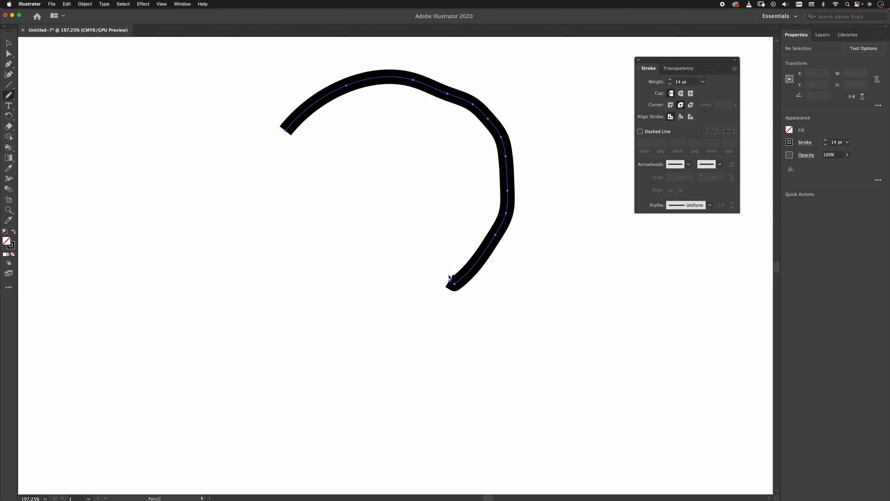
key(super+z)
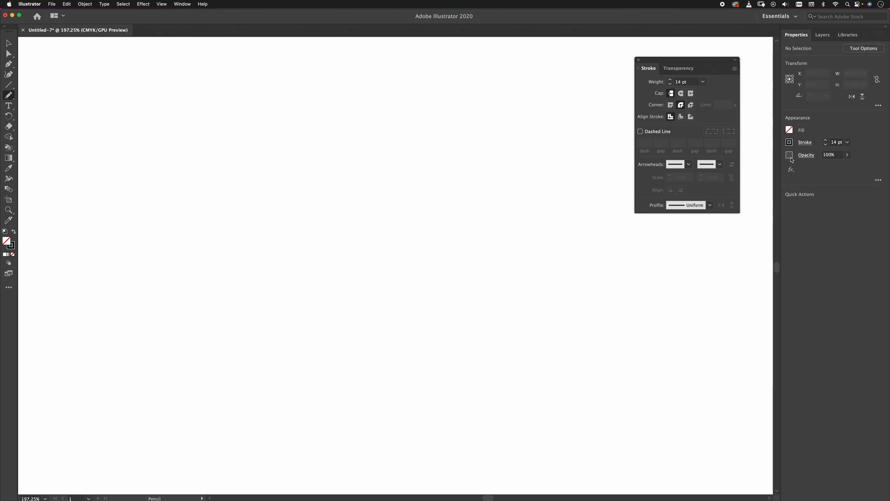
Try to choose a green fill swatch for new pencil strokes before drawing.
click(790, 130)
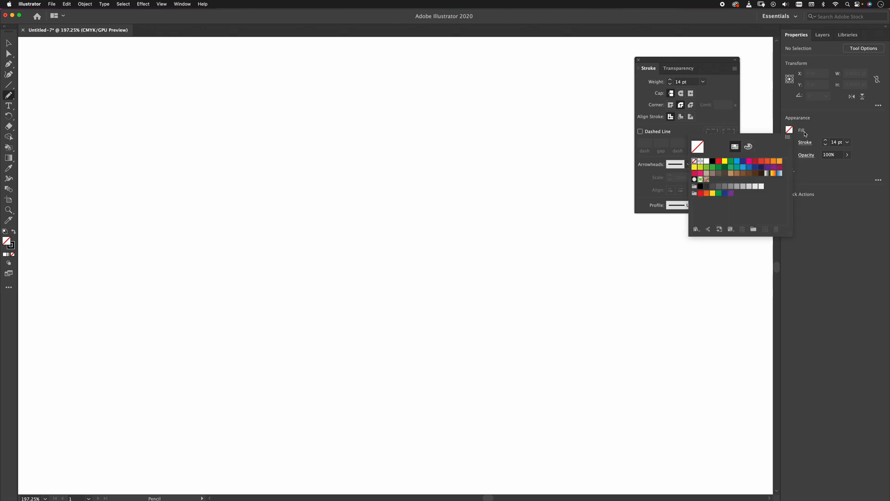
click(715, 168)
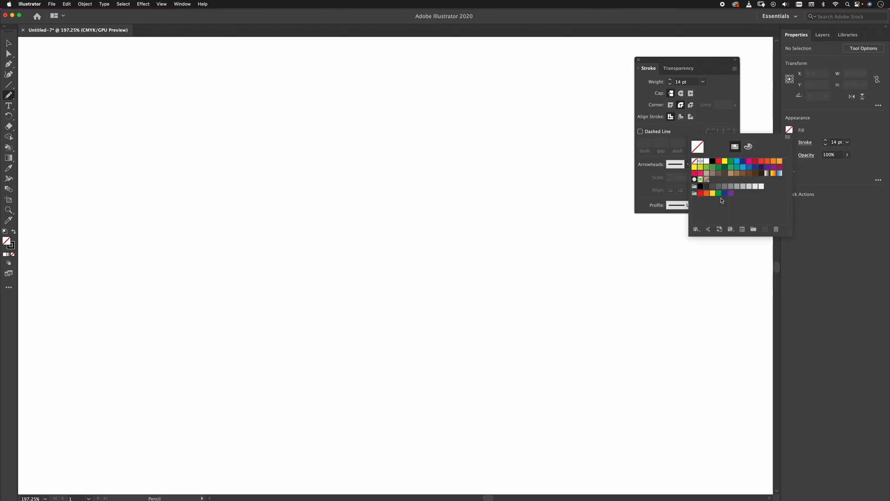
click(716, 30)
Draw an open rounded pencil shape about 202 wide and 222 tall and fill it with green.
mouse_move(270, 119)
mouse_down()
mouse_move(278, 103)
mouse_move(344, 69)
mouse_move(413, 73)
mouse_move(460, 120)
mouse_move(478, 172)
mouse_move(453, 237)
mouse_move(378, 284)
mouse_move(354, 295)
mouse_move(292, 260)
mouse_up()
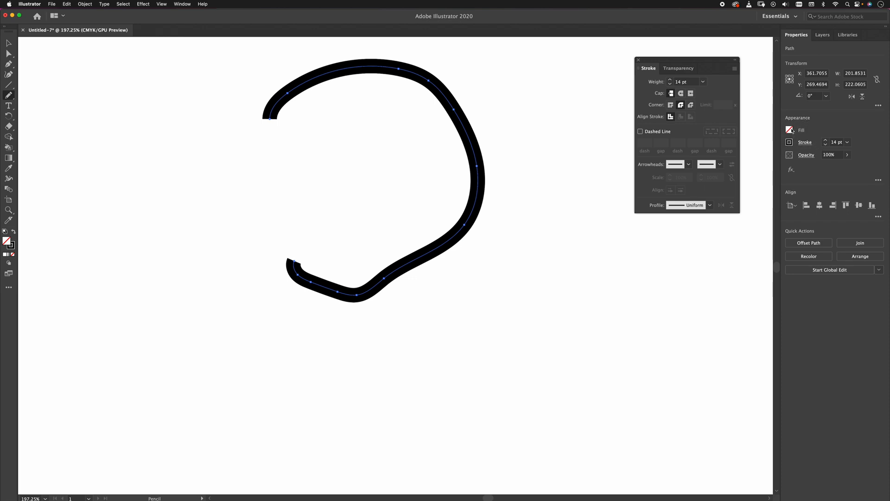
click(789, 130)
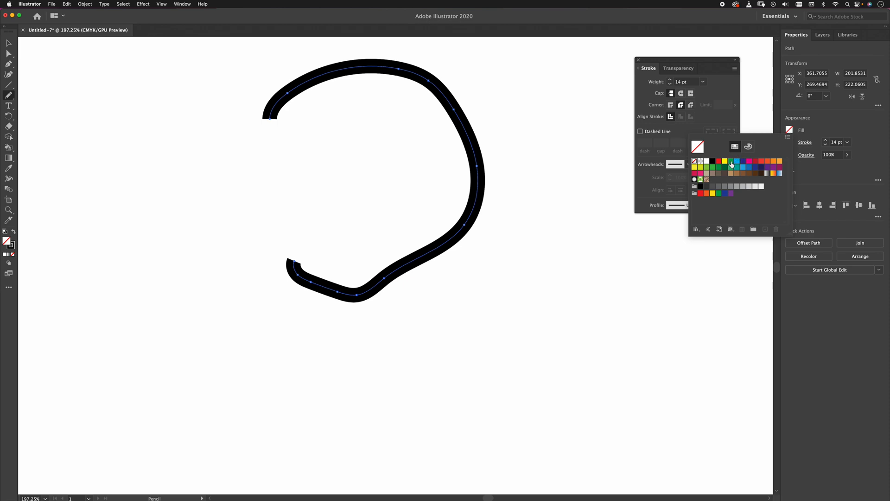
click(731, 162)
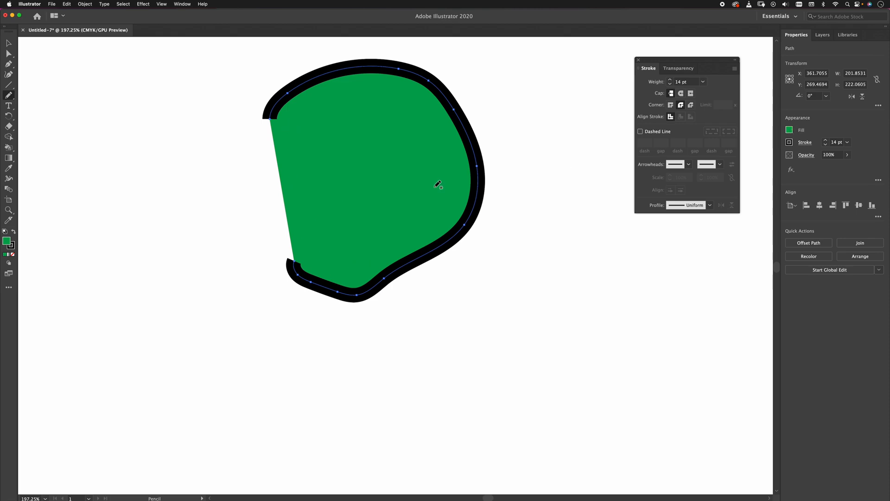
Review the Pencil Tool's path-editing options and redraw the green shape's lower outline, extending its open end outward to the left.
double_click(10, 97)
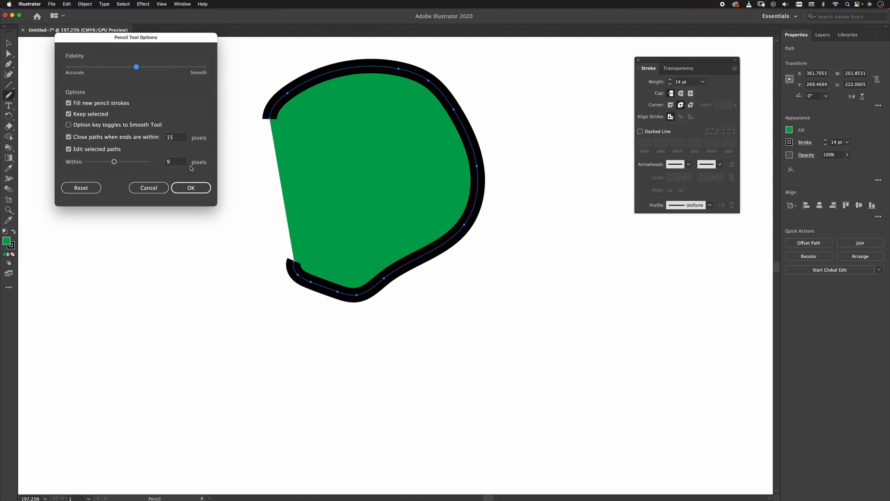
click(190, 187)
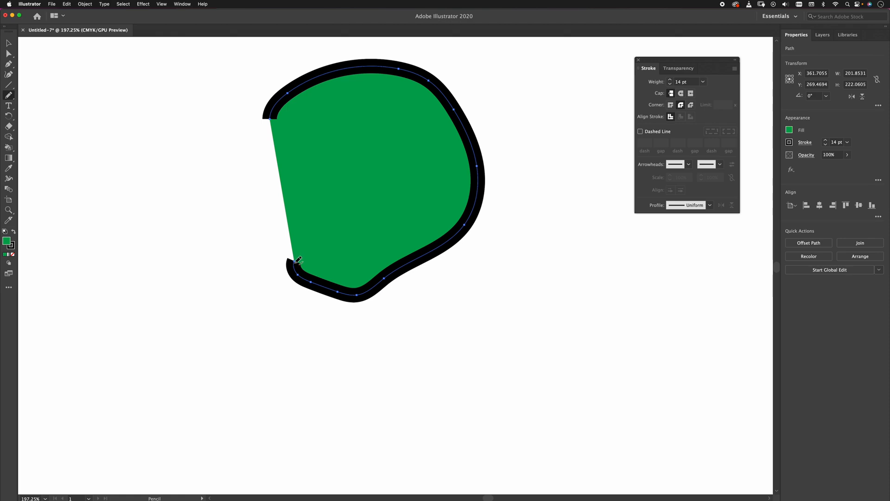
mouse_move(291, 229)
mouse_down()
mouse_move(272, 212)
mouse_move(269, 185)
mouse_up()
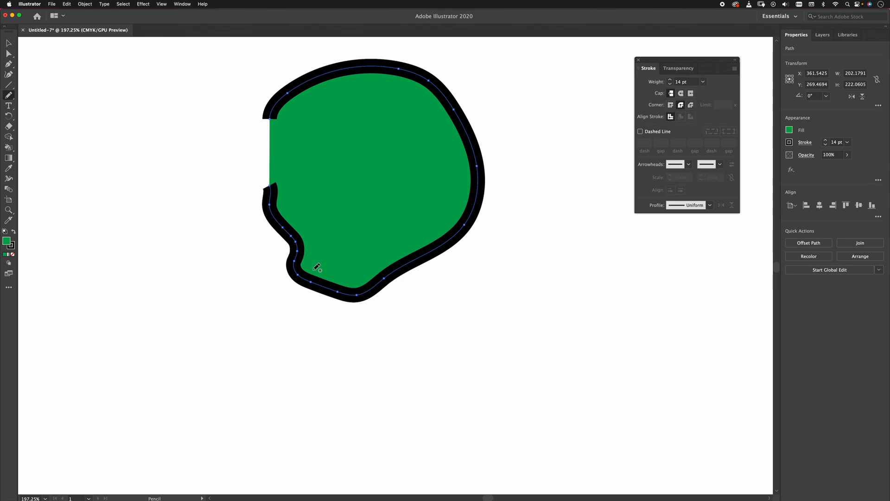
mouse_move(358, 295)
mouse_down()
mouse_move(307, 329)
mouse_move(215, 299)
mouse_up()
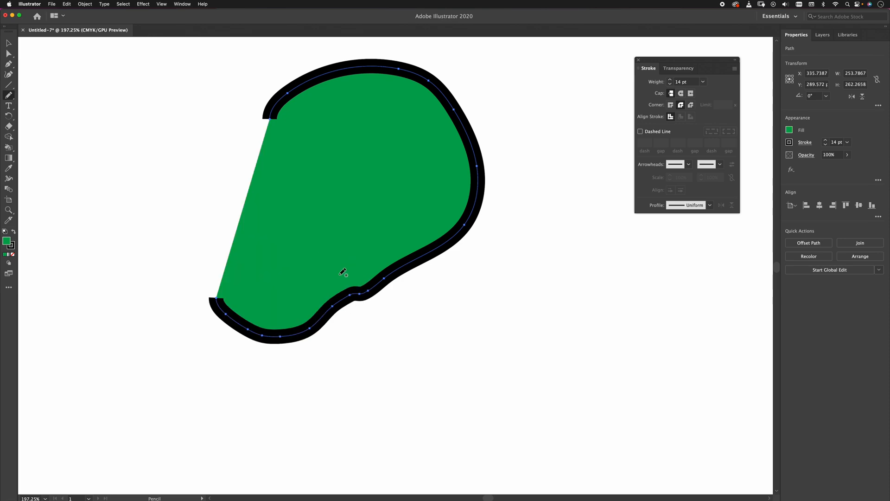
Redraw the green shape's lower outline farther down and close its open side with the Pencil Tool, making it about 286 wide and 330 tall.
drag(359, 292, 268, 403)
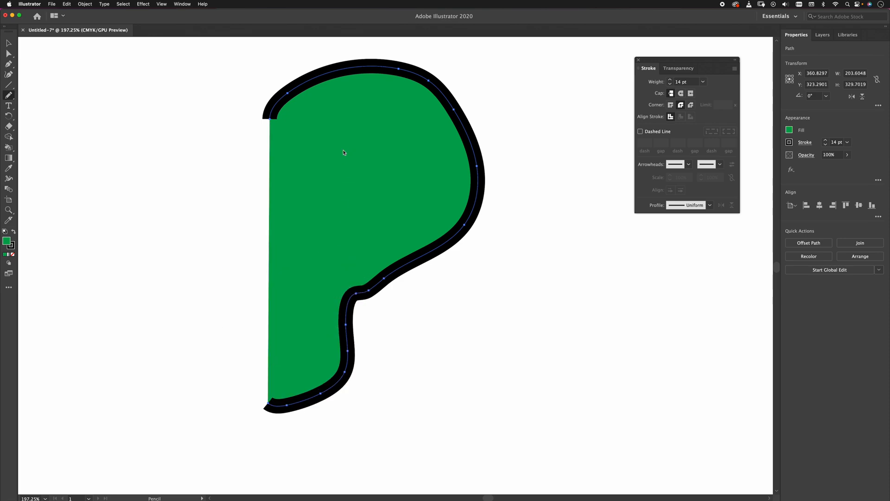
mouse_move(306, 81)
mouse_down()
mouse_move(277, 88)
mouse_move(200, 237)
mouse_move(185, 208)
mouse_move(225, 271)
mouse_move(233, 360)
mouse_move(272, 401)
mouse_up()
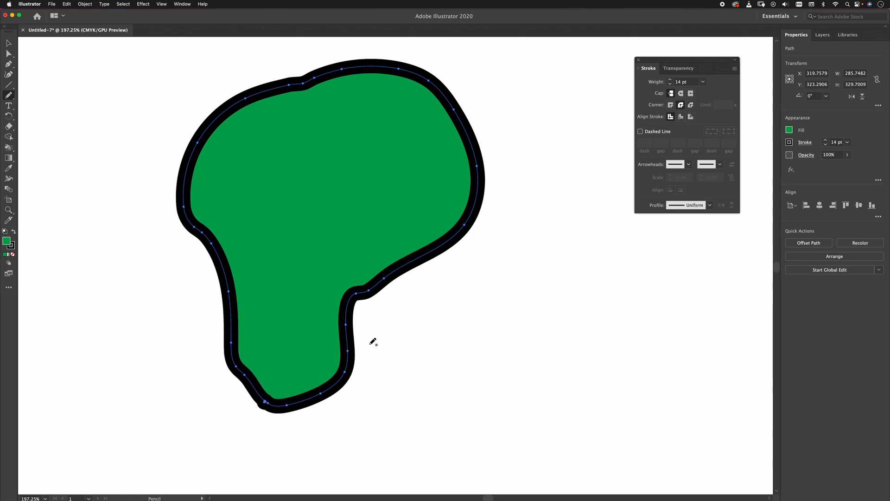
Magnify the closing point at the base of the green shape and view the artwork in Outline mode.
key(z)
drag(249, 388, 354, 435)
drag(266, 412, 287, 420)
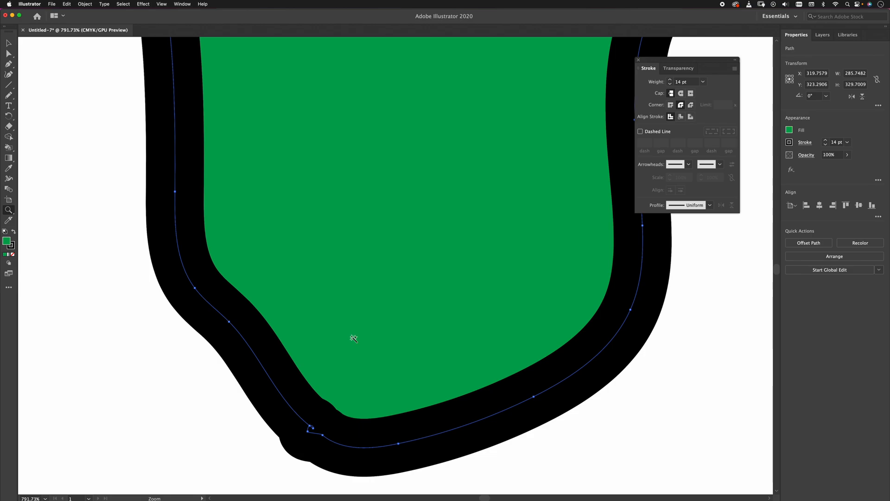
key(y)
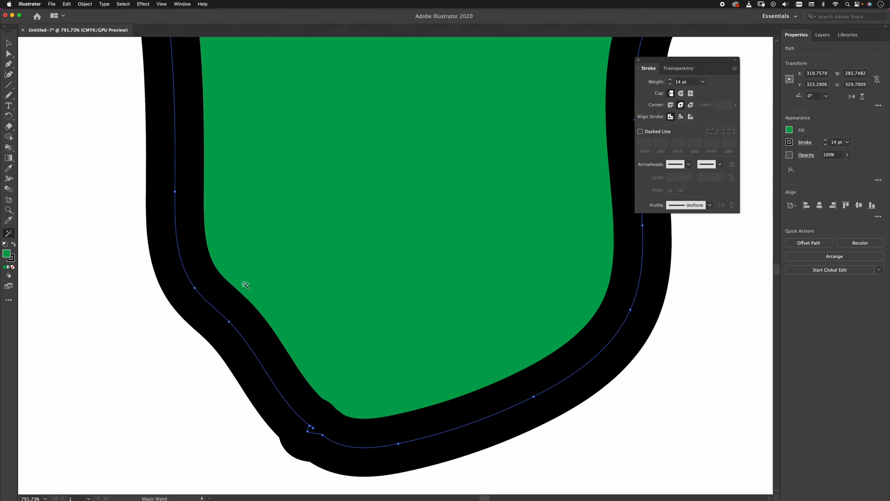
click(7, 42)
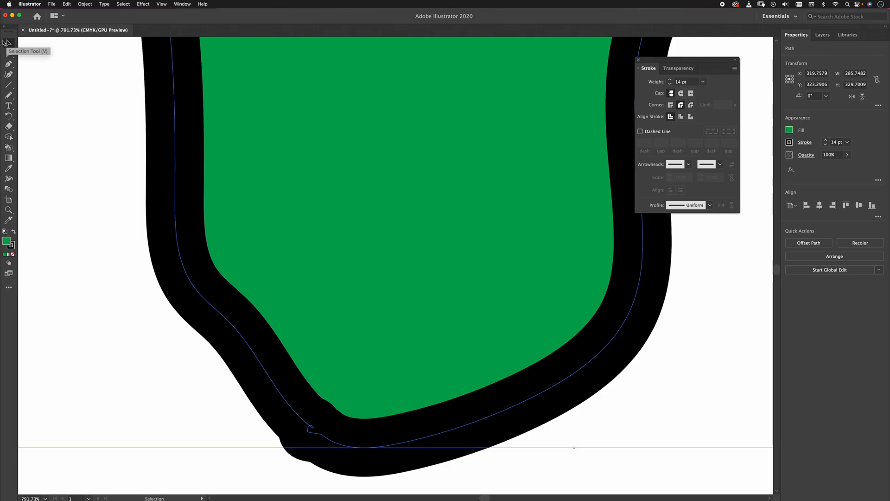
key(shift+r)
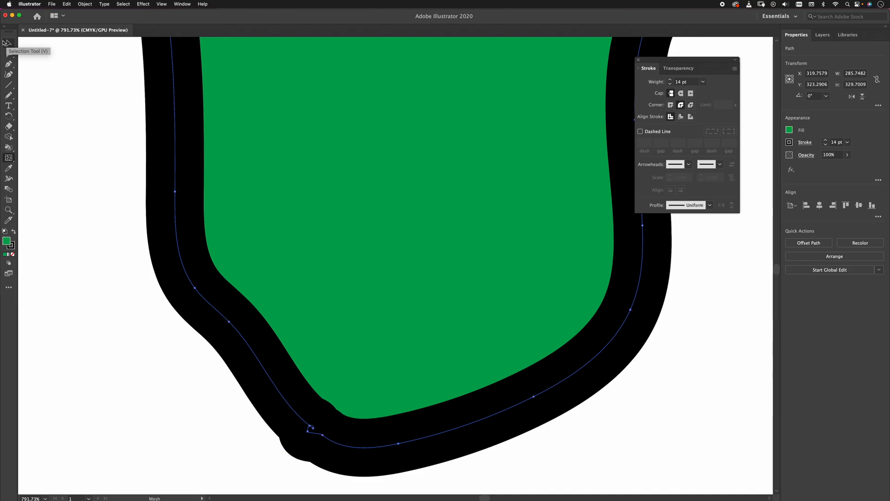
key(e)
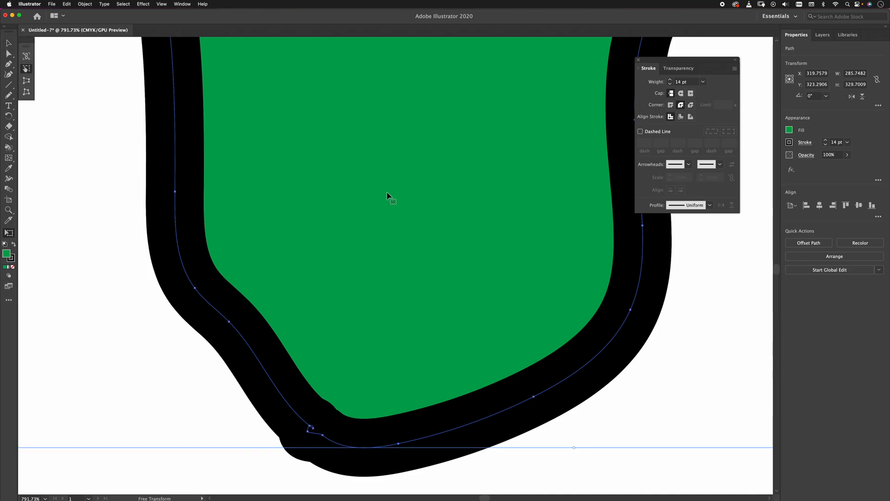
click(7, 43)
key(a)
key(super+y)
key(v)
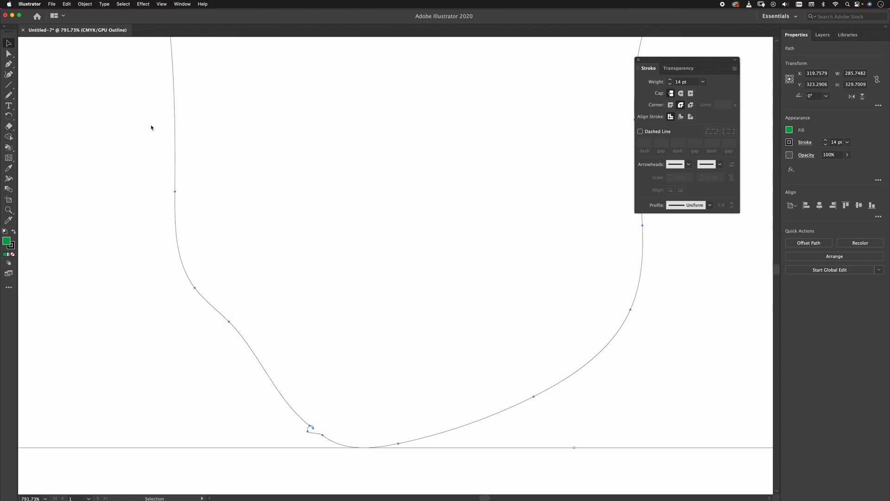
Examine the path's start and end anchors at the lower closing point, and return the whole shape to the filled preview.
drag(336, 360, 354, 256)
key(a)
key(super+equal)
key(super+minus)
drag(246, 423, 274, 133)
drag(296, 278, 458, 400)
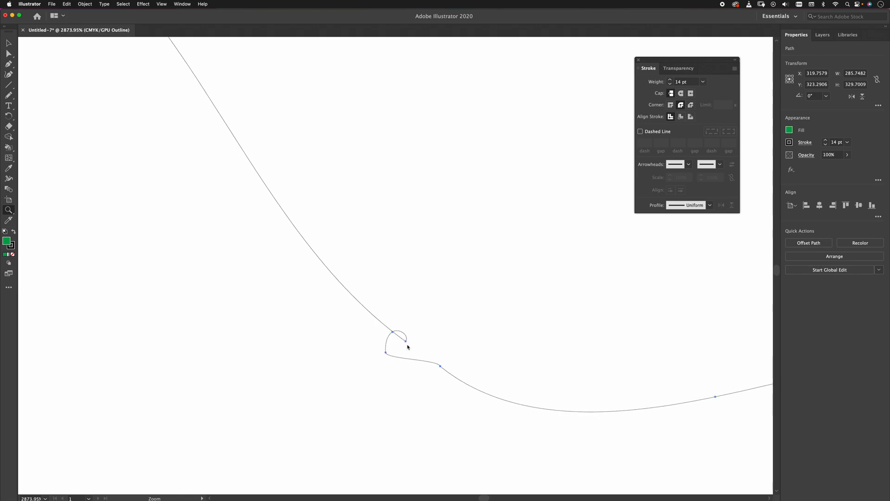
key(super+minus)
key(super+minus)
key(super+minus)
key(super+minus)
key(super+minus)
key(super+minus)
key(super+minus)
key(super+minus)
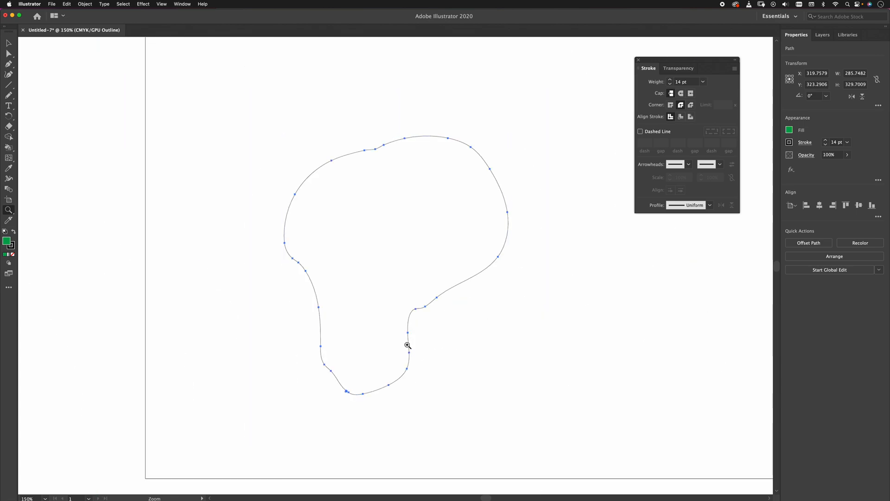
click(8, 45)
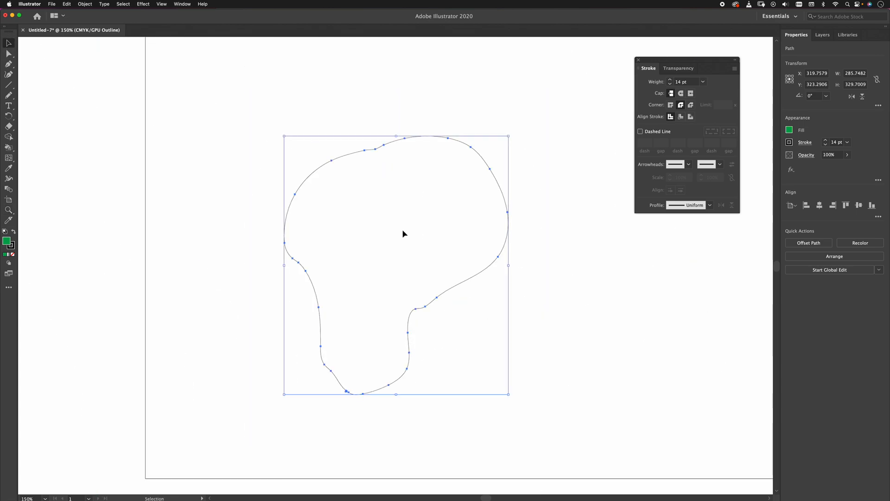
key(super+y)
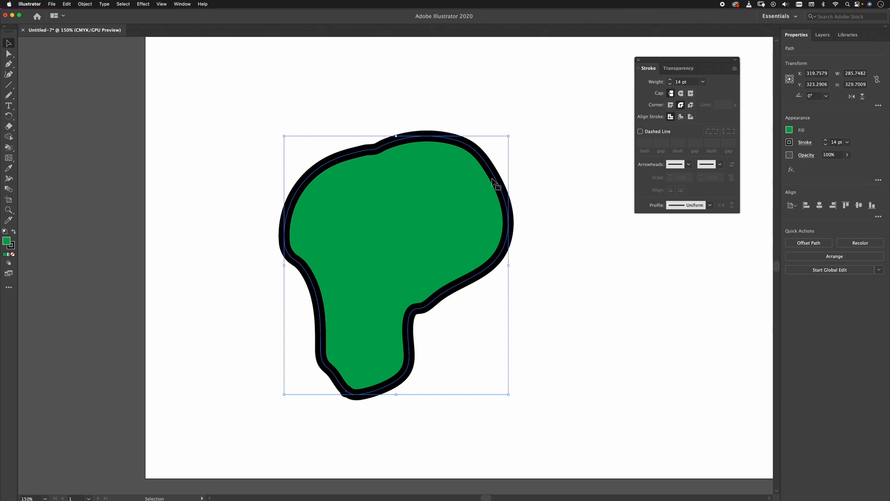
Look through the stroke width profiles, draw a trial S-shaped pencil stroke about 113 wide and 239 tall beside the shape, and undo it.
key(n)
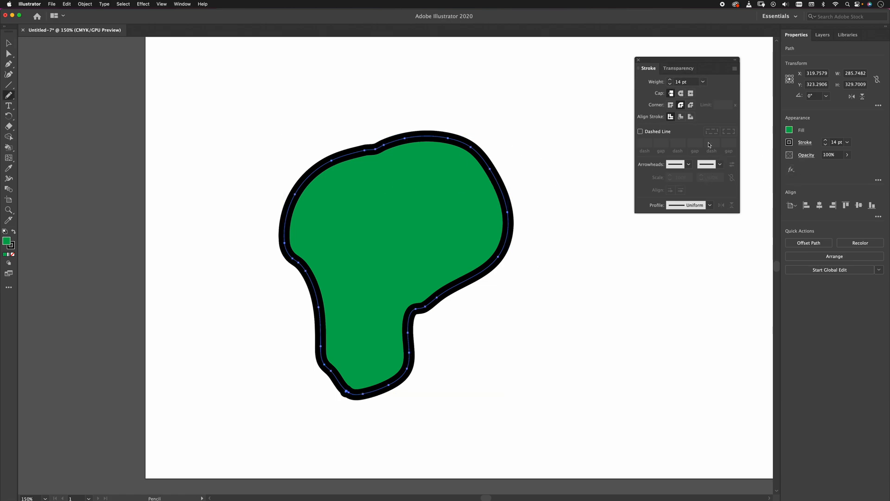
click(710, 206)
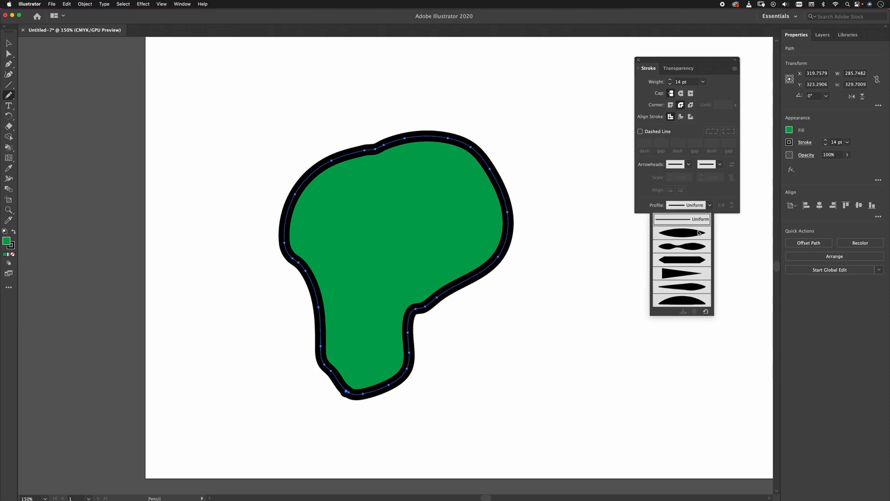
click(539, 299)
click(709, 205)
click(709, 210)
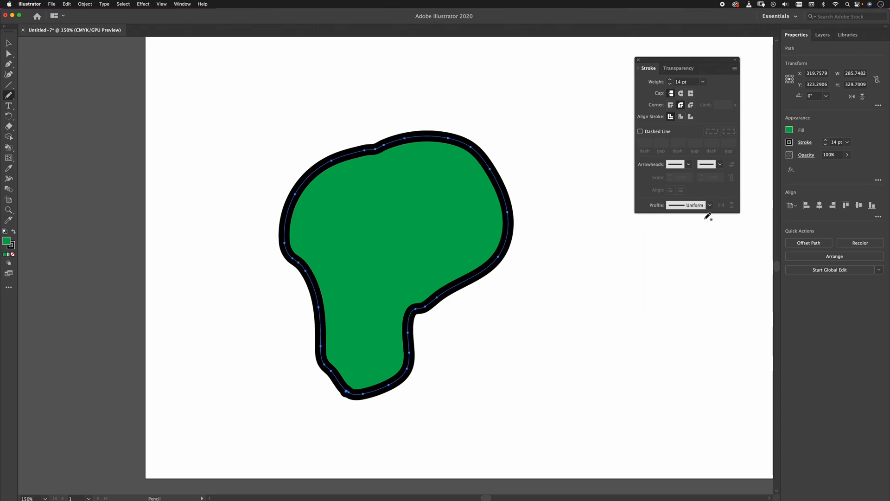
mouse_move(608, 194)
mouse_down()
mouse_move(578, 322)
mouse_move(567, 325)
mouse_up()
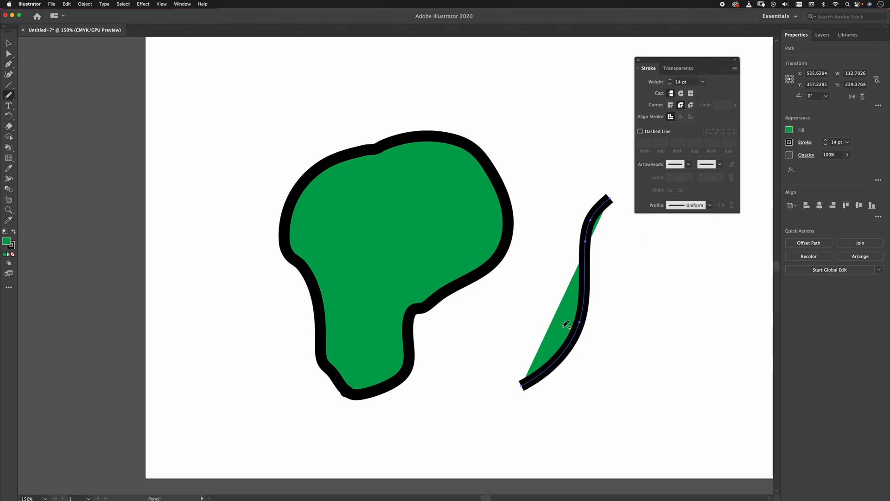
key(super+z)
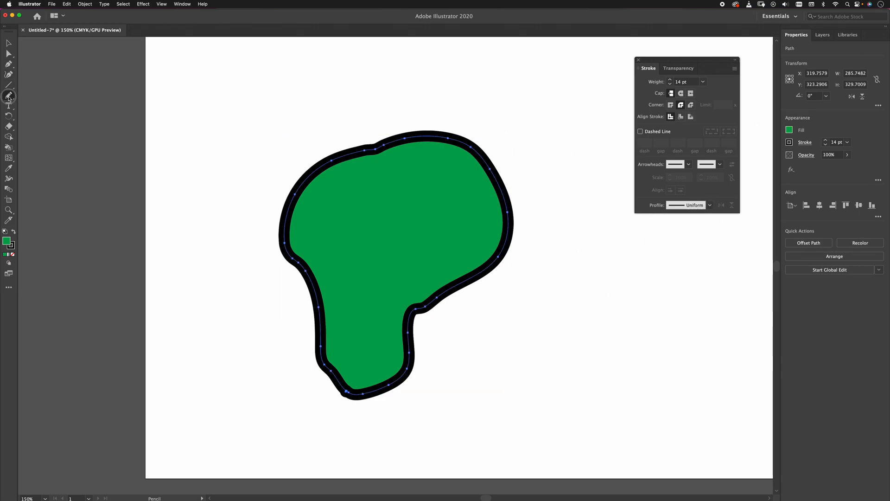
Turn off Fill new pencil strokes and Edit selected paths in the Pencil Tool's options.
double_click(8, 95)
click(69, 103)
click(68, 103)
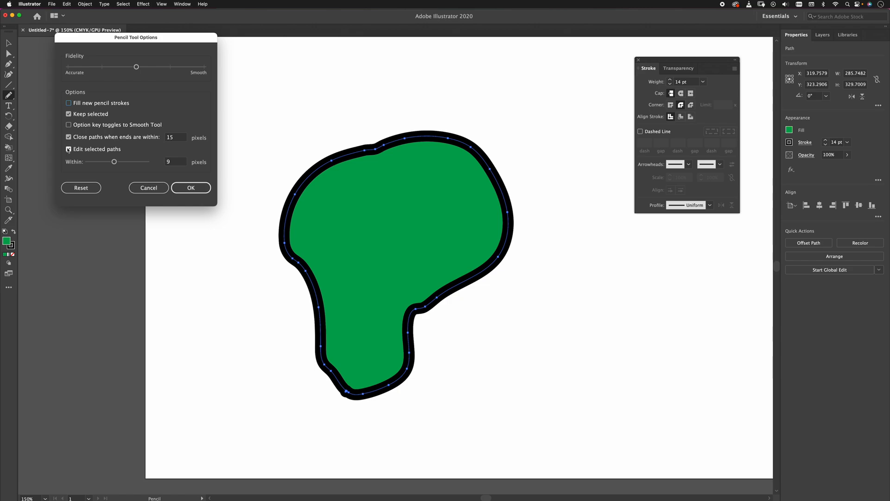
click(69, 149)
click(198, 184)
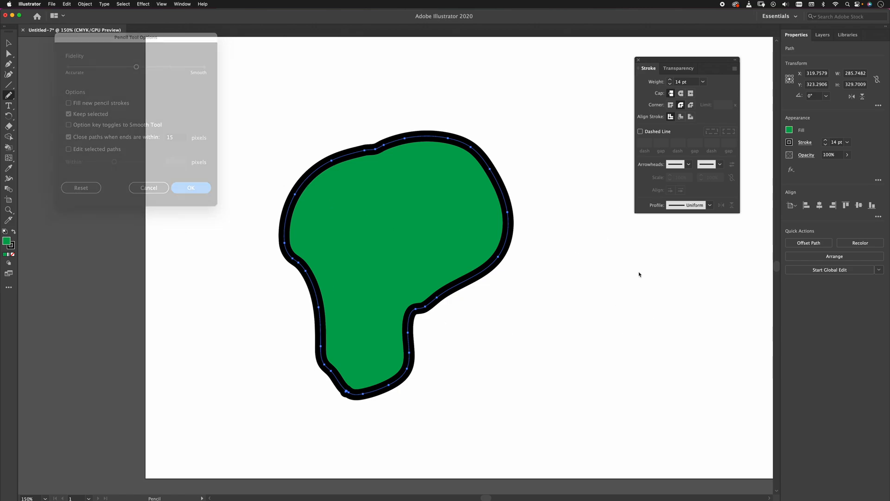
Draw an unfilled pencil curve about 211 wide and 160 tall beside the green shape and give it an asymmetrical tapered width profile.
drag(640, 235, 473, 364)
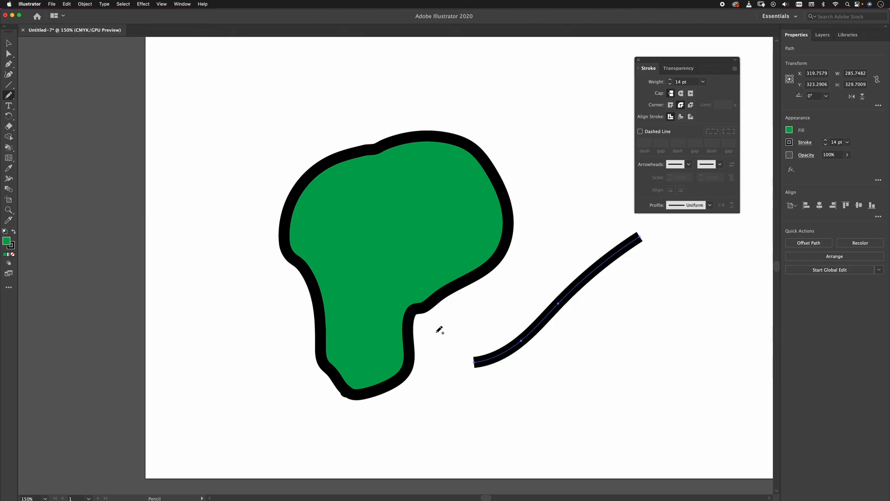
click(709, 205)
click(682, 230)
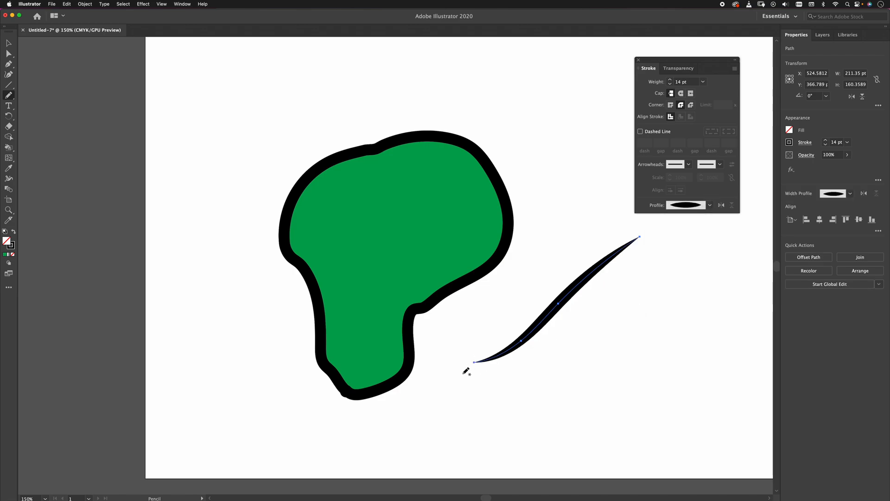
click(710, 205)
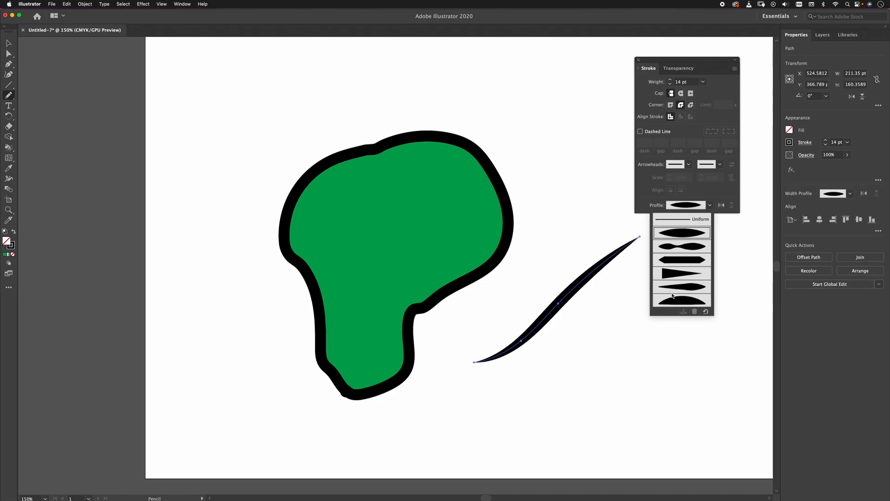
click(682, 260)
Draw a hooked curve, two short V-shaped strokes and a long wave about 514 wide and 89 tall above the shape using the tapered profile.
drag(666, 261, 558, 388)
drag(712, 268, 731, 277)
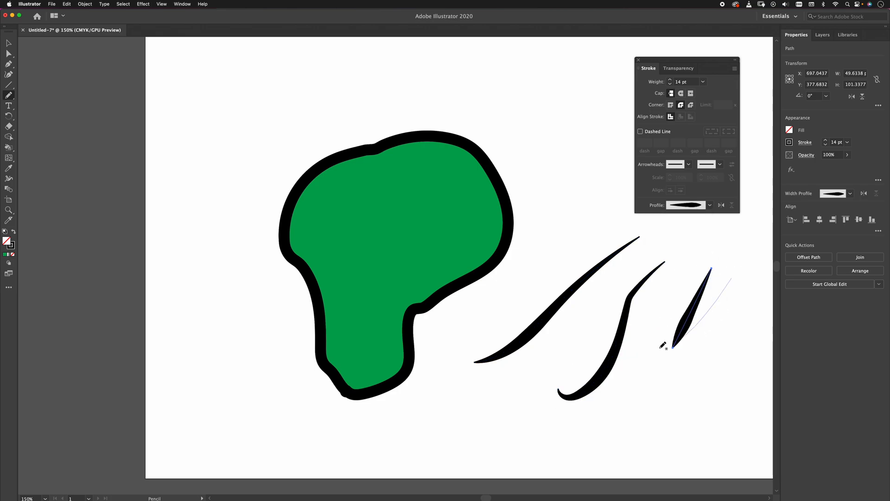
mouse_move(553, 109)
mouse_down()
mouse_move(209, 147)
mouse_move(174, 83)
mouse_up()
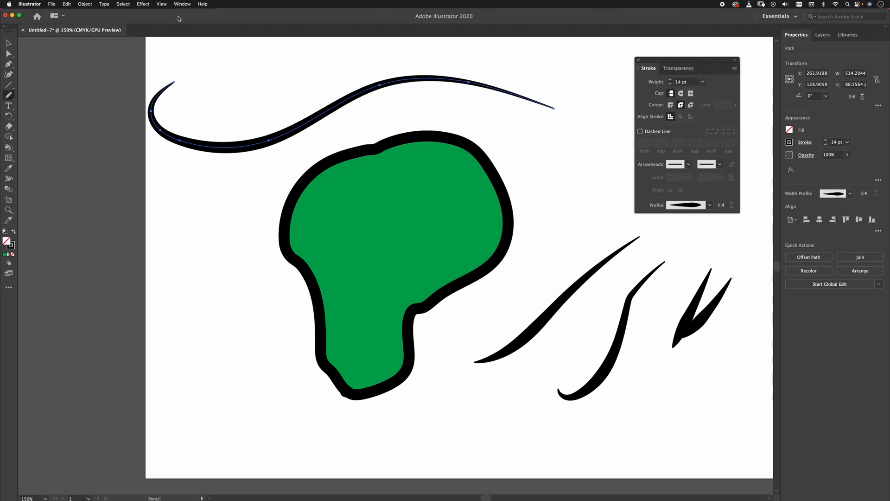
click(838, 194)
click(838, 195)
click(838, 193)
click(851, 193)
Paint a short arc with the Paintbrush using the 5 pt. Round brush, and review the available brushes and the Paintbrush Tool's options.
key(b)
drag(519, 160, 613, 183)
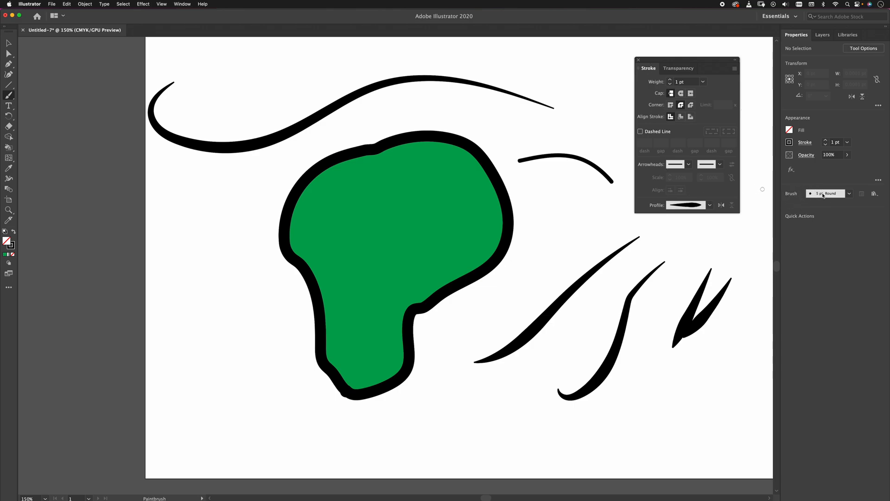
click(850, 194)
click(745, 185)
double_click(8, 95)
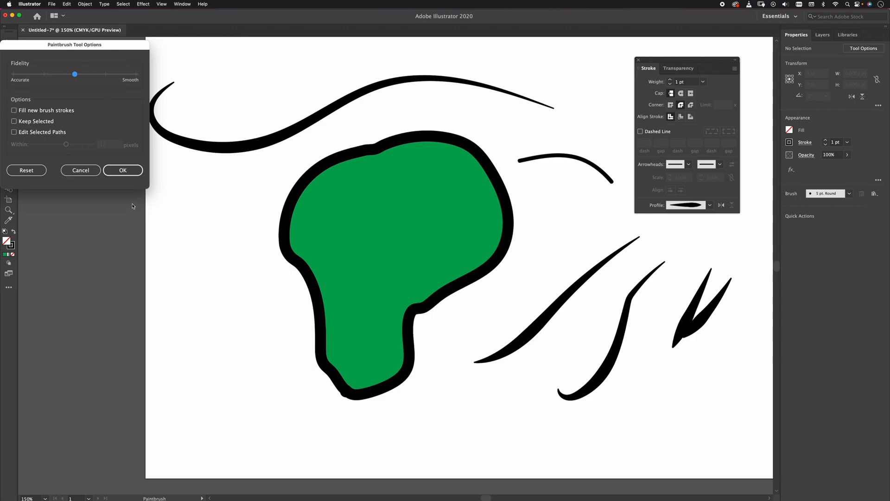
key(Return)
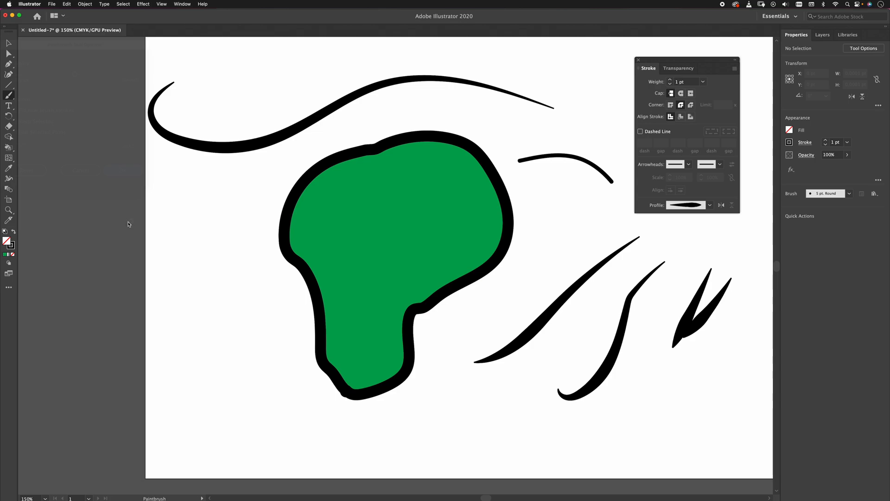
Clear all artwork from the artboard, and paint a thin zigzag and two thicker parallel diagonal strokes with the Paintbrush.
key(super+a)
key(Delete)
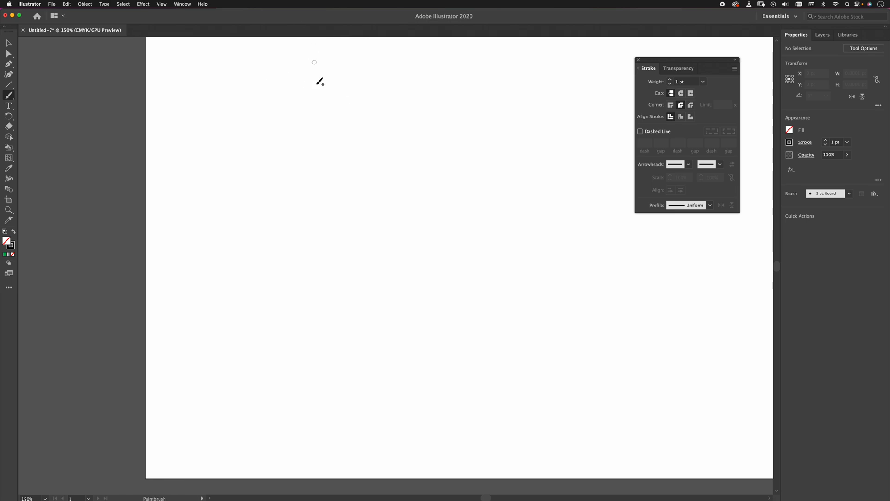
mouse_move(312, 106)
mouse_down()
mouse_move(327, 139)
mouse_move(357, 115)
mouse_up()
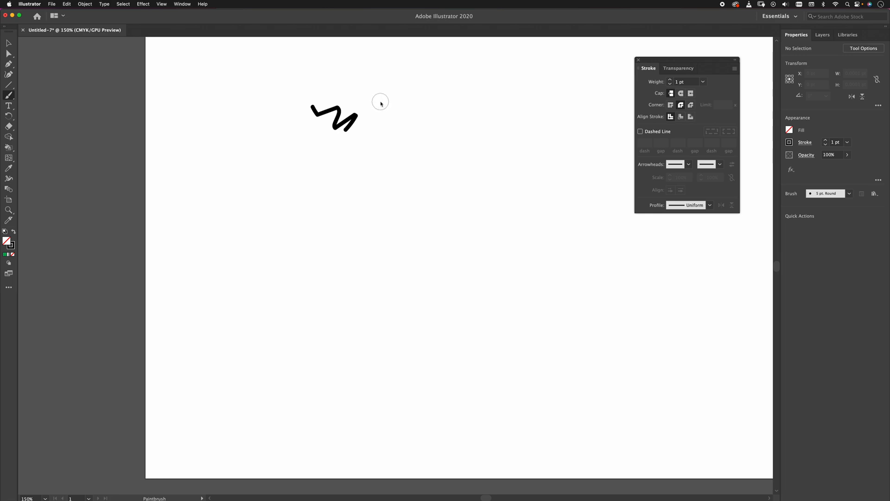
drag(365, 151, 425, 82)
drag(403, 151, 454, 91)
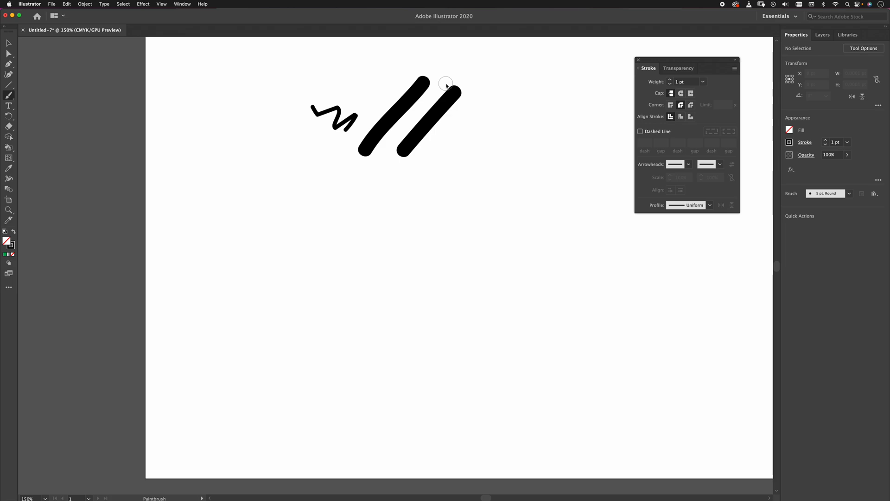
Undo the second diagonal stroke, delete the remaining brush strokes and return to the Paintbrush.
key(super+z)
key(super+z)
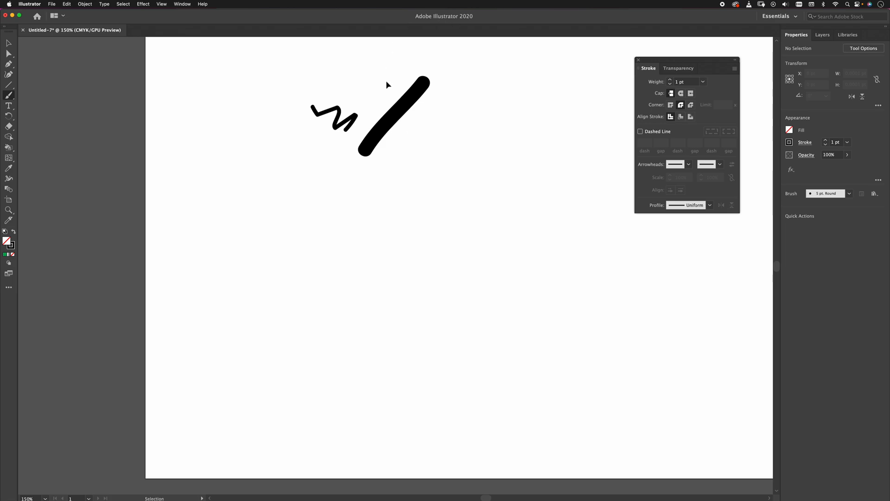
key(a)
mouse_move(259, 81)
mouse_down()
mouse_move(424, 174)
mouse_move(431, 194)
mouse_up()
key(Delete)
key(b)
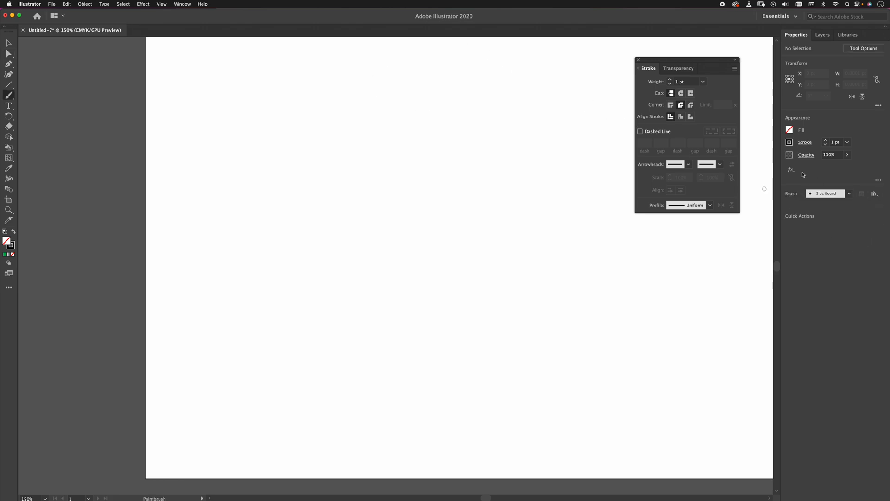
Show the Brushes panel, place it beside the Stroke panel near the properties area, and lengthen it to list every brush.
click(182, 4)
click(200, 145)
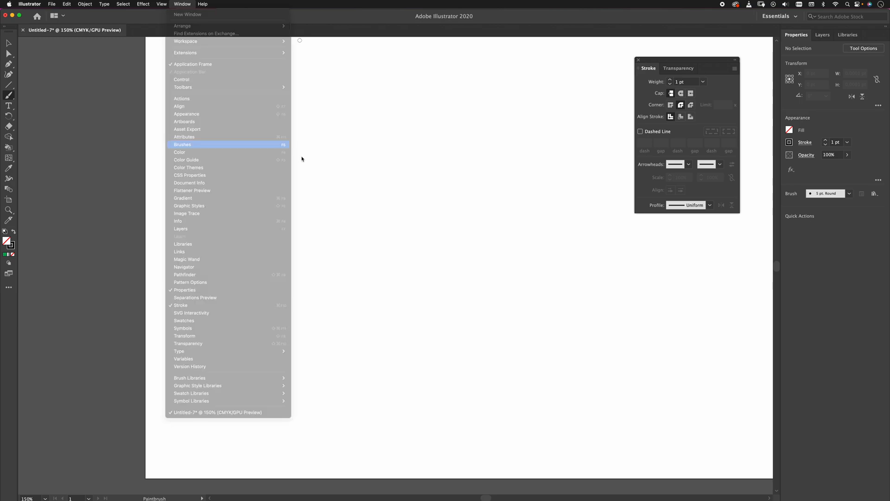
drag(370, 68, 602, 61)
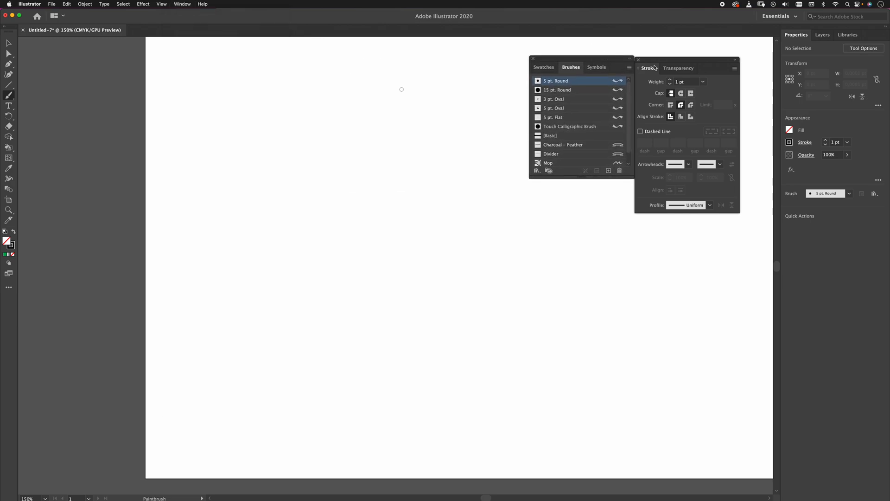
drag(705, 61, 736, 36)
drag(607, 61, 638, 39)
mouse_move(615, 157)
mouse_down()
mouse_move(622, 202)
mouse_move(623, 188)
mouse_up()
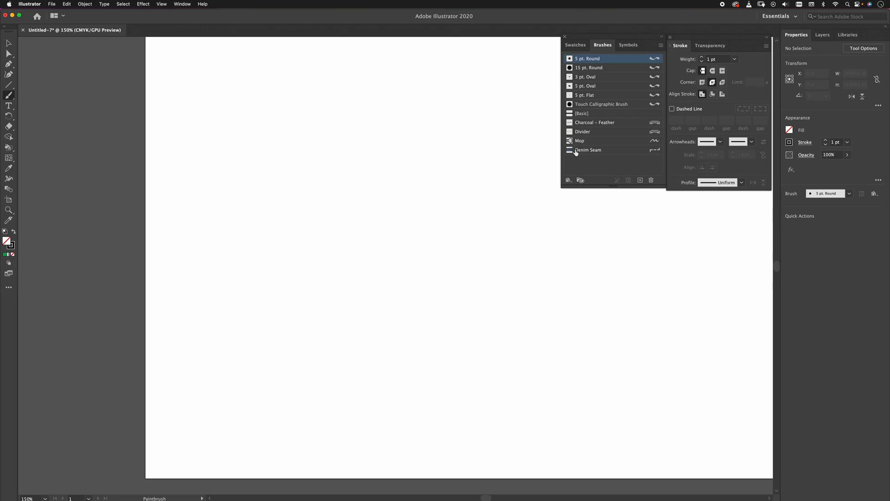
Review the Paintbrush Tool's options, accept them as they are, and paint a wavy stroke with the 5 pt. Round brush across the artboard's upper area.
double_click(10, 95)
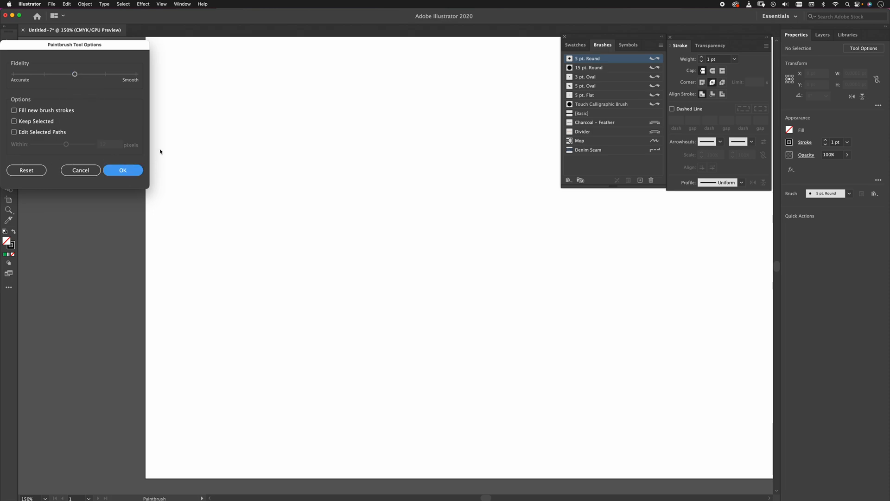
click(123, 170)
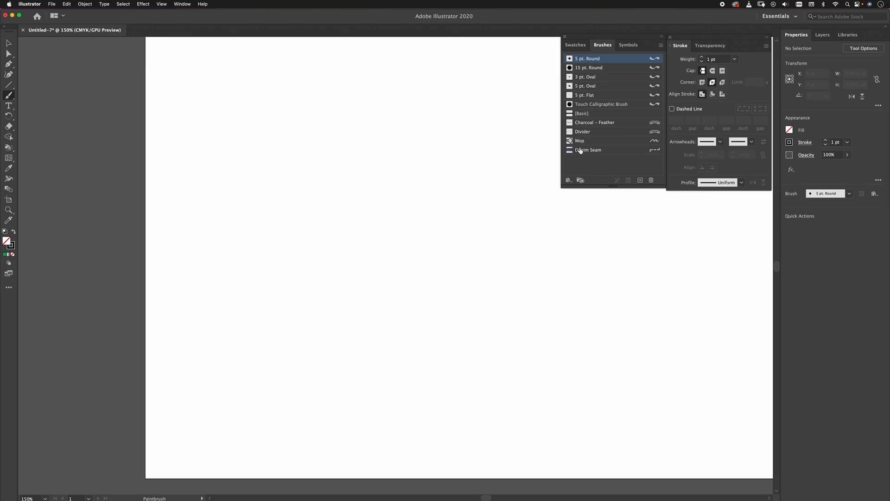
mouse_move(251, 137)
mouse_down()
mouse_move(284, 93)
mouse_move(427, 127)
mouse_move(436, 108)
mouse_up()
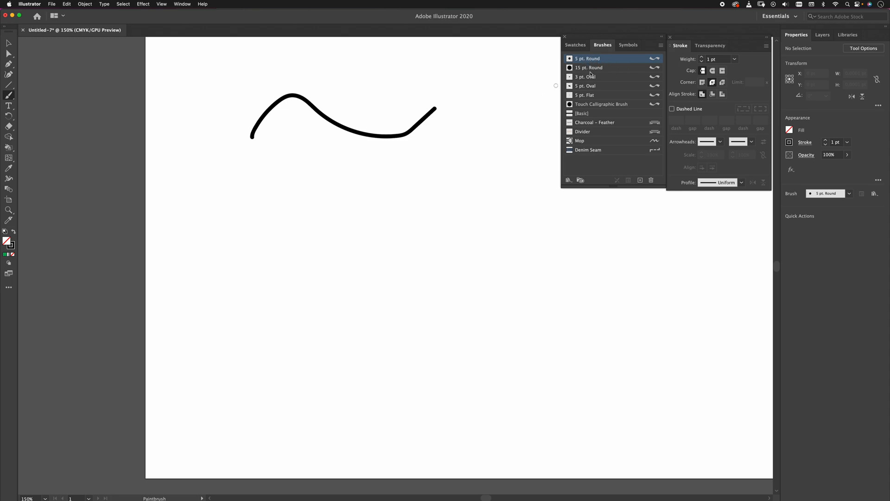
Select the 5 pt. Oval brush, and review the 5 pt. Round brush's Calligraphic Brush Options without changing them.
click(588, 88)
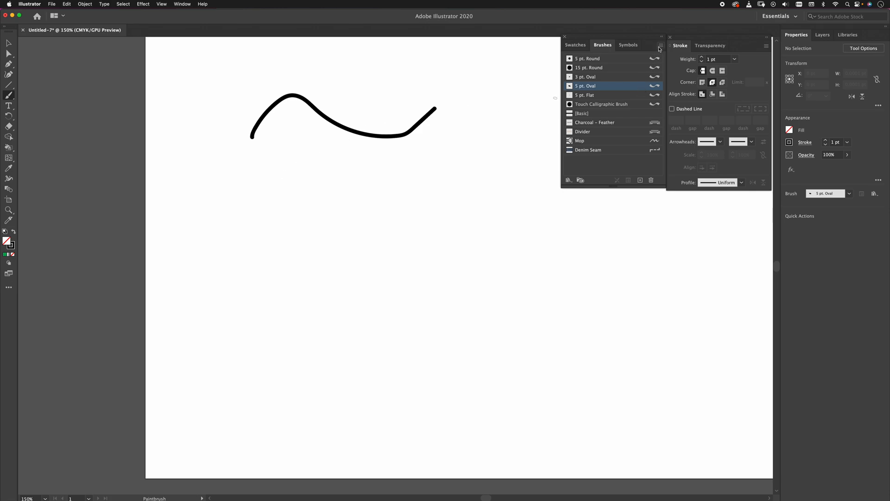
double_click(654, 60)
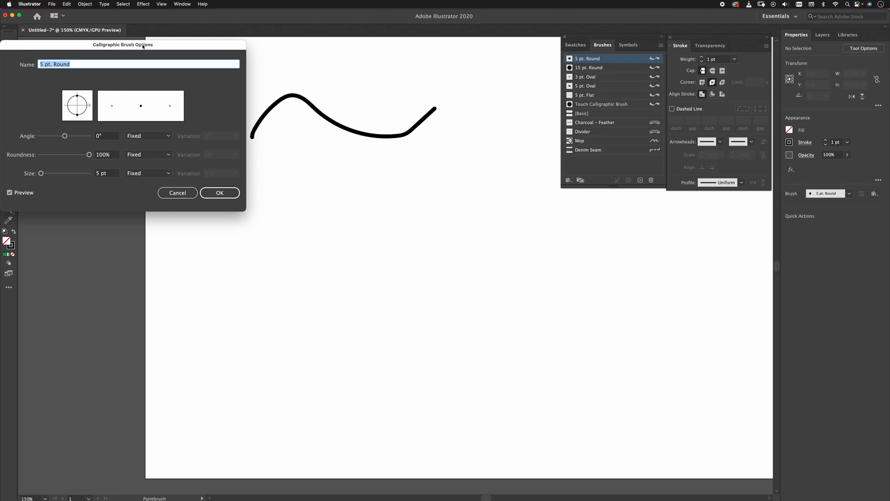
click(220, 192)
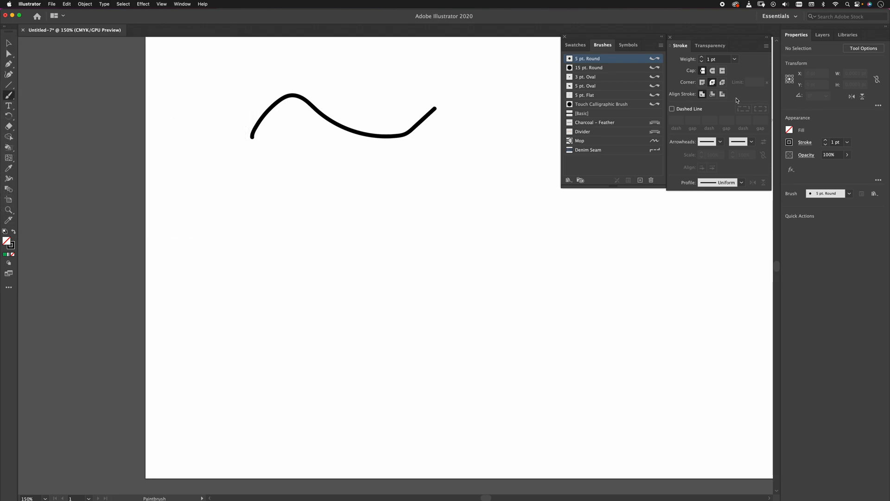
Review the Charcoal – Feather brush's Art Brush Options and paint a wavy stroke with it below the first one.
double_click(650, 125)
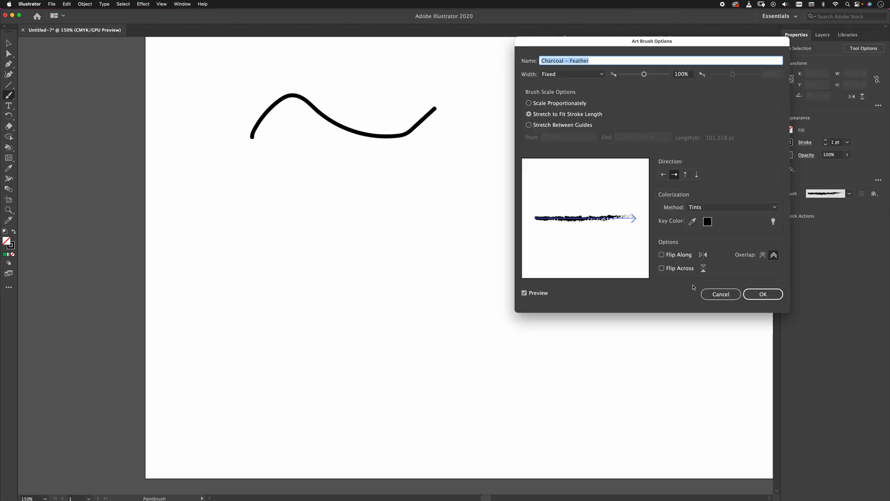
click(763, 294)
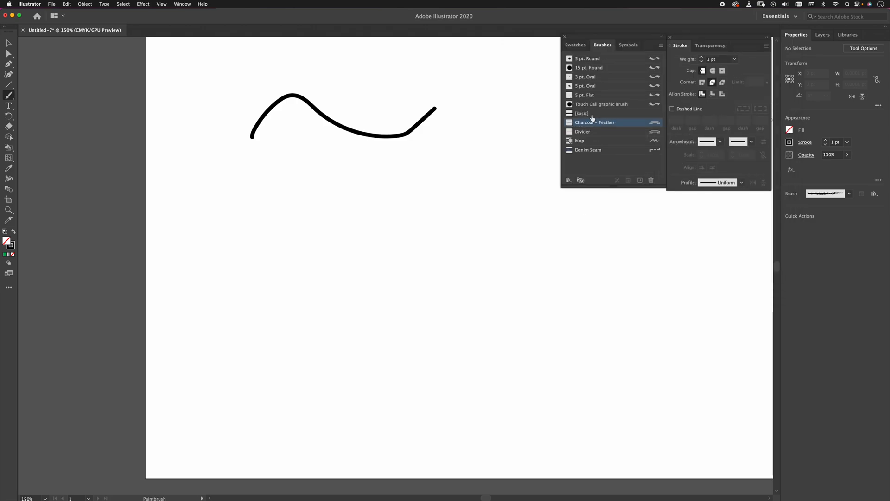
mouse_move(241, 194)
mouse_down()
mouse_move(427, 207)
mouse_move(465, 178)
mouse_up()
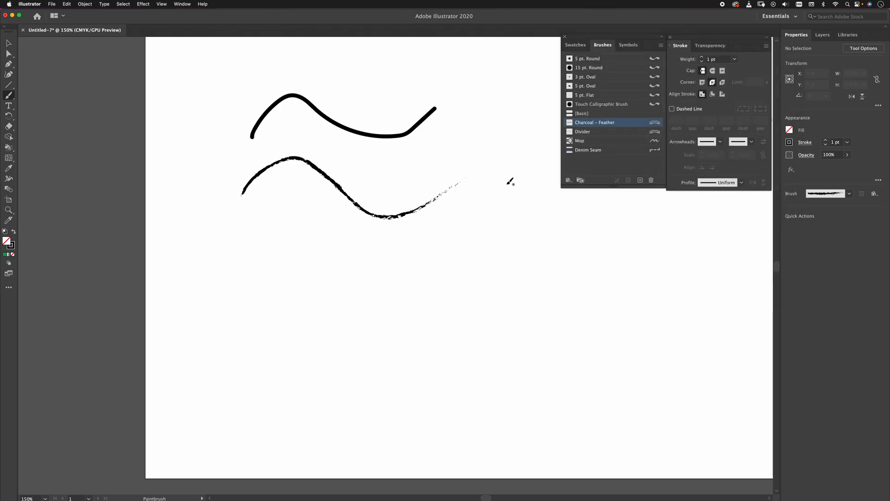
Review the Mop brush's Bristle Brush Options and paint a wavy stroke with it below the charcoal stroke.
double_click(655, 143)
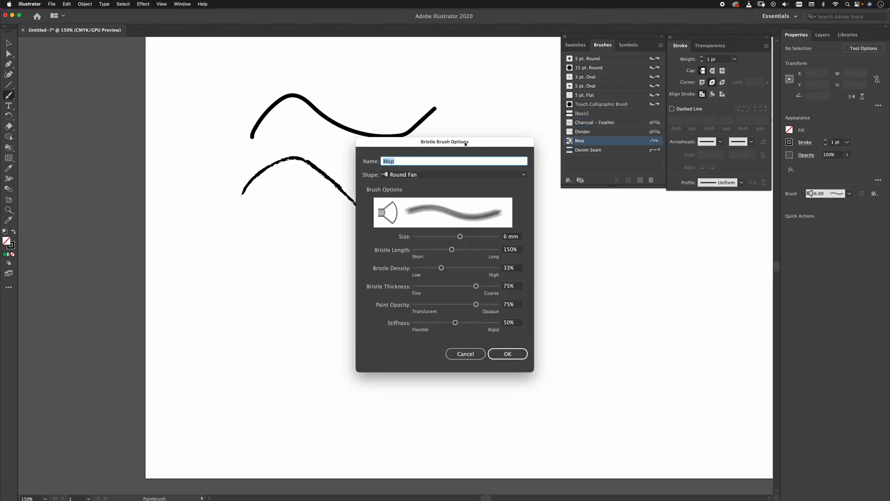
click(507, 353)
mouse_move(264, 267)
mouse_down()
mouse_move(306, 226)
mouse_move(408, 296)
mouse_up()
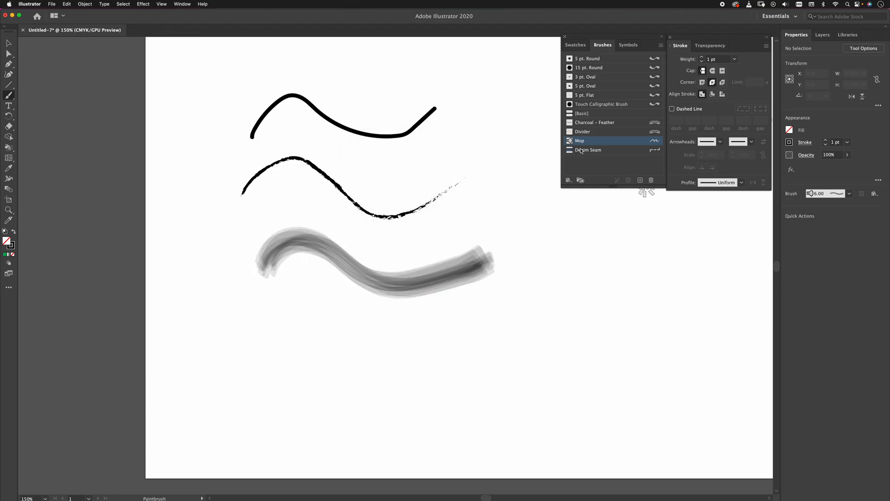
Review the Denim Seam brush's Pattern Brush Options and paint a wavy stroke with it below the Mop stroke.
double_click(651, 151)
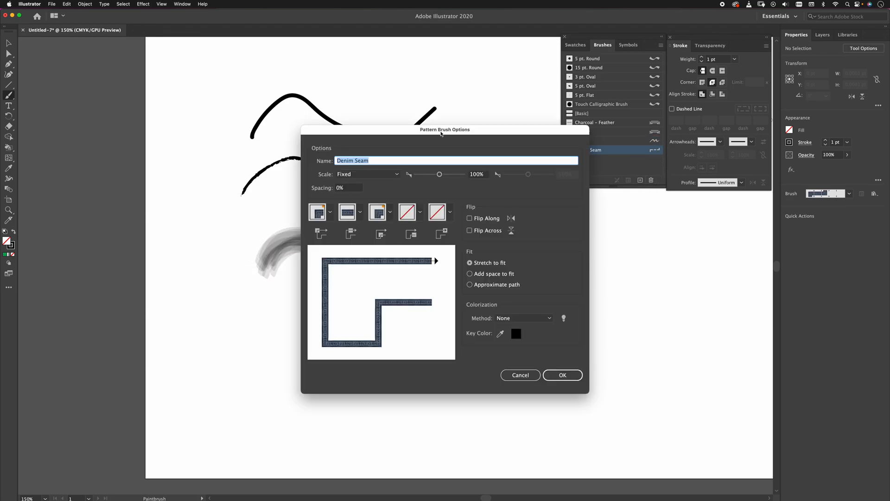
click(559, 374)
mouse_move(258, 365)
mouse_down()
mouse_move(317, 316)
mouse_move(417, 379)
mouse_move(510, 343)
mouse_up()
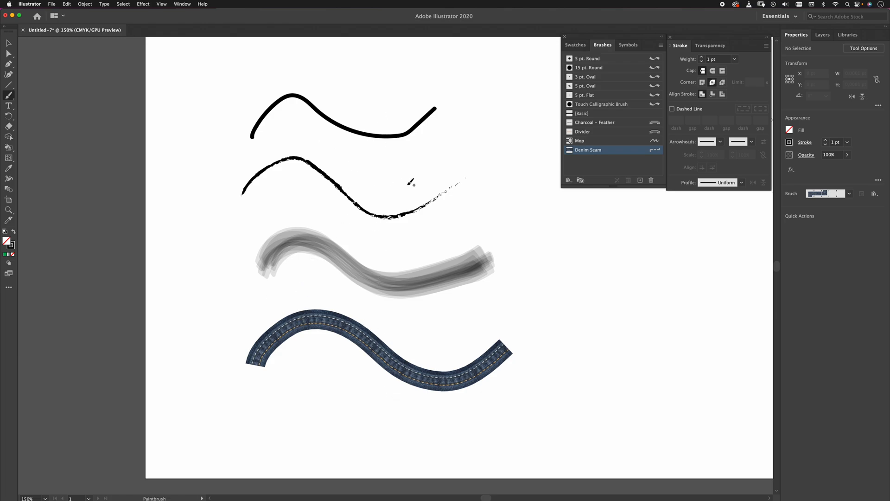
Select all four brush strokes, try a heavier stroke weight on them, and bring the weight back to 1 pt.
key(super+a)
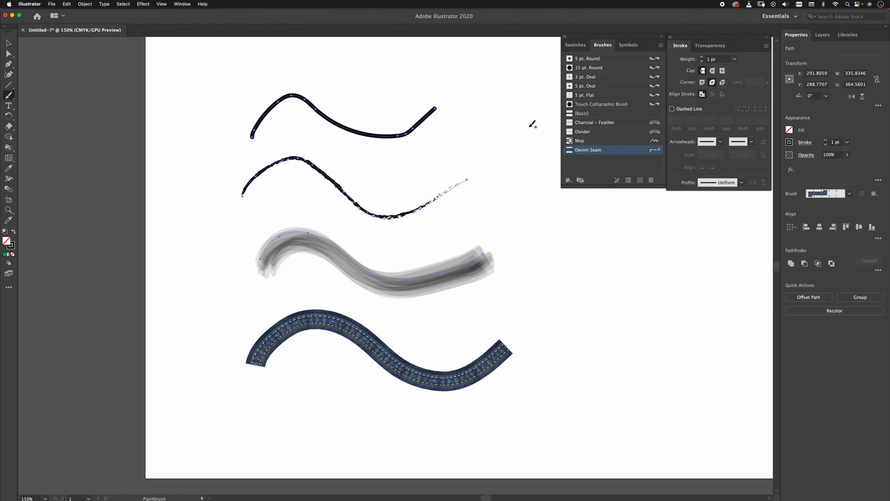
click(826, 140)
click(826, 141)
click(826, 141)
click(826, 145)
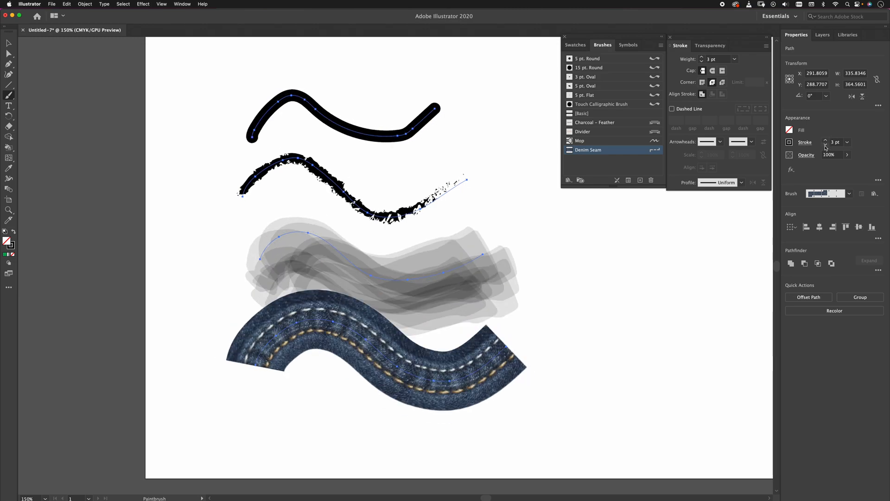
click(826, 145)
click(826, 144)
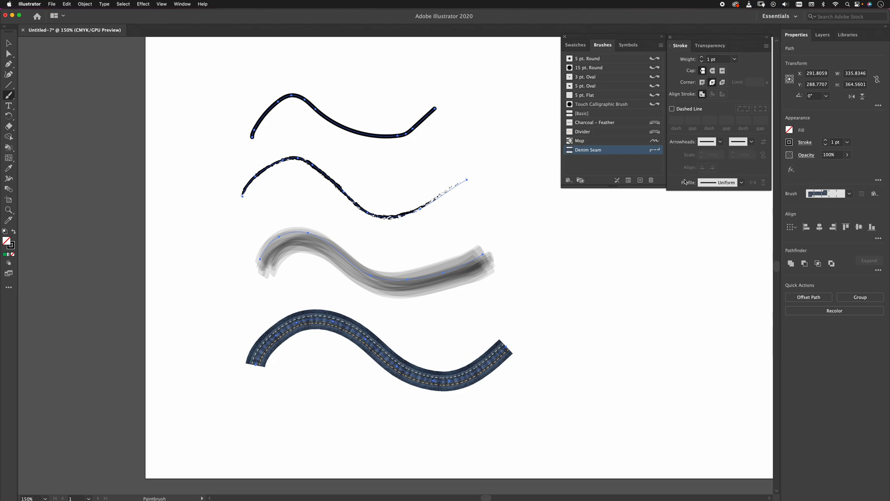
Apply Width Profile 1 to the selected strokes, and replace it with the one-sided dome profile at the end of the profile list.
click(740, 183)
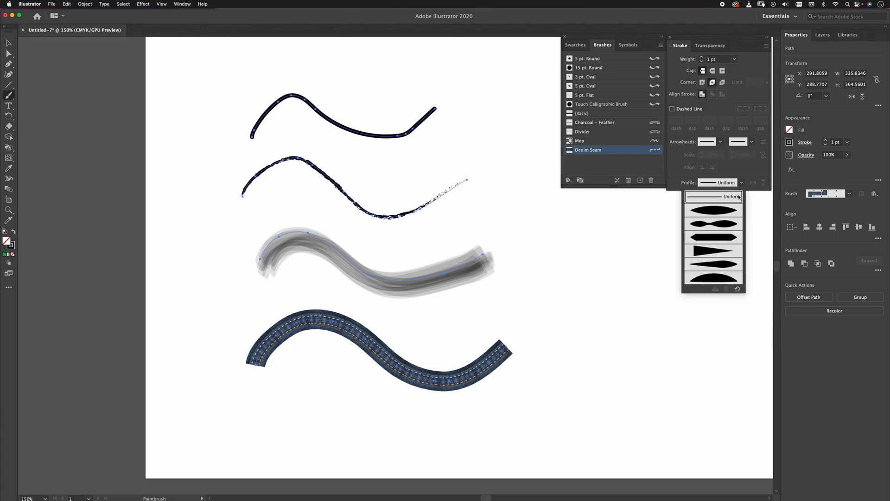
click(714, 213)
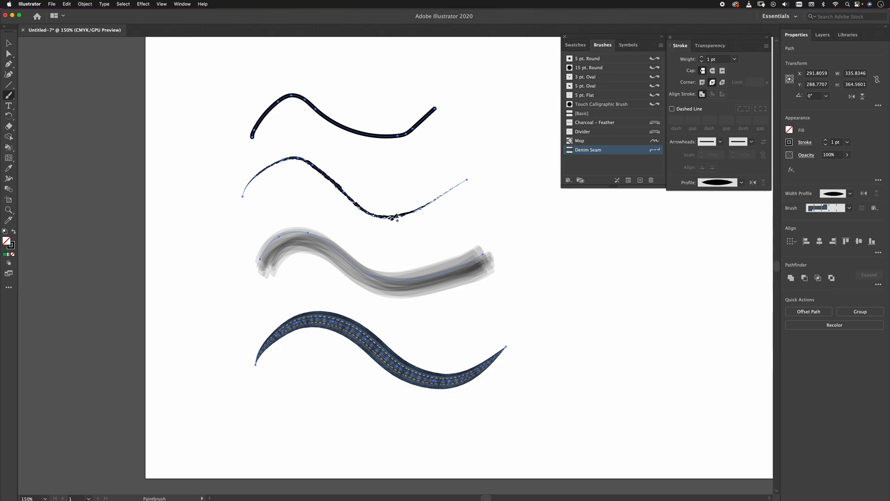
click(742, 182)
click(713, 278)
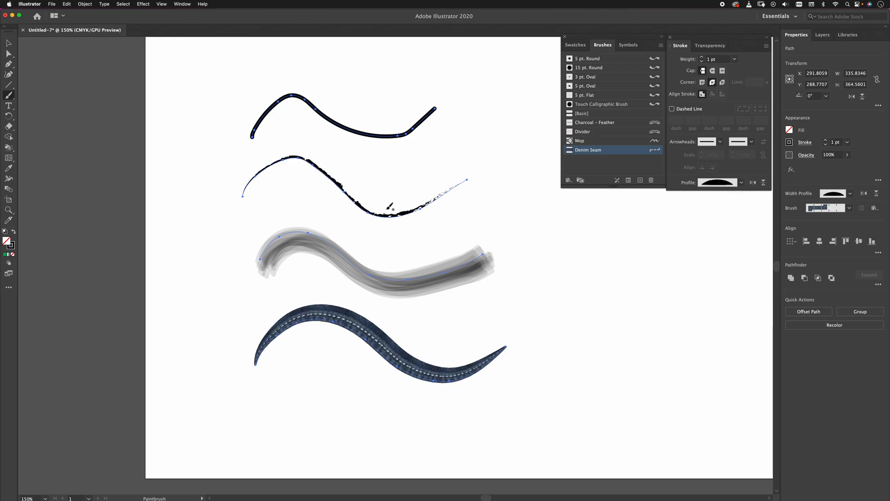
Apply the Charcoal – Feather brush to all four strokes, review its options, and undo the brush change.
click(637, 122)
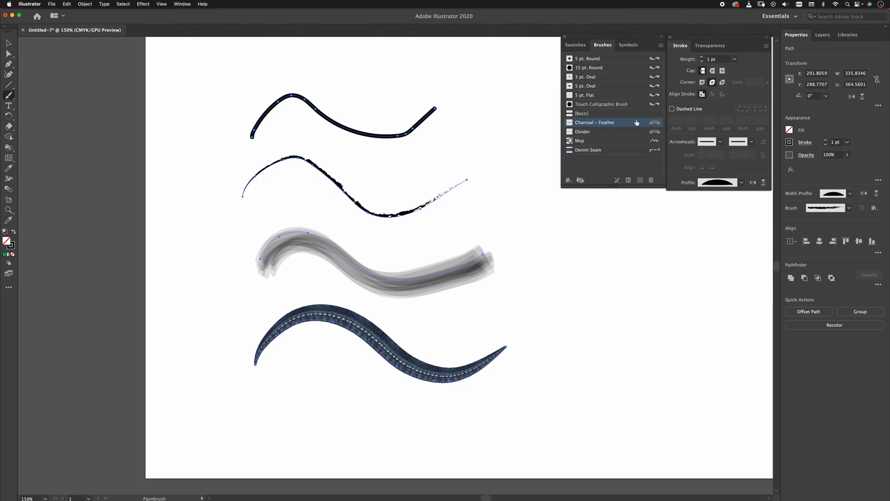
double_click(655, 124)
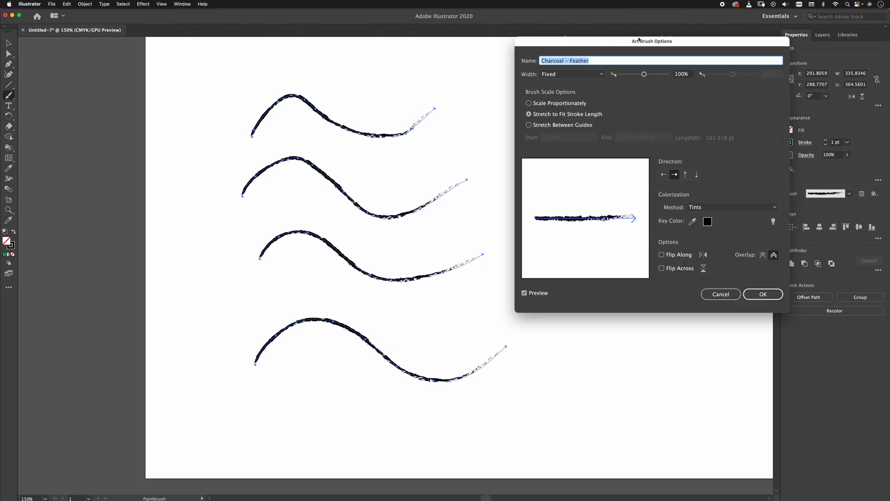
click(761, 298)
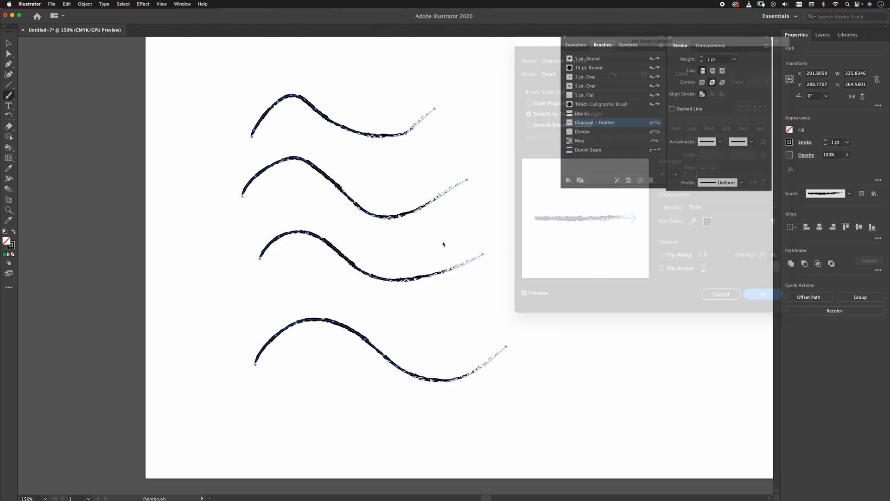
key(super+z)
Select only the Mop stroke with the Direct Selection tool, and review and accept the Mop brush's Bristle Brush Options.
key(a)
click(538, 248)
click(455, 275)
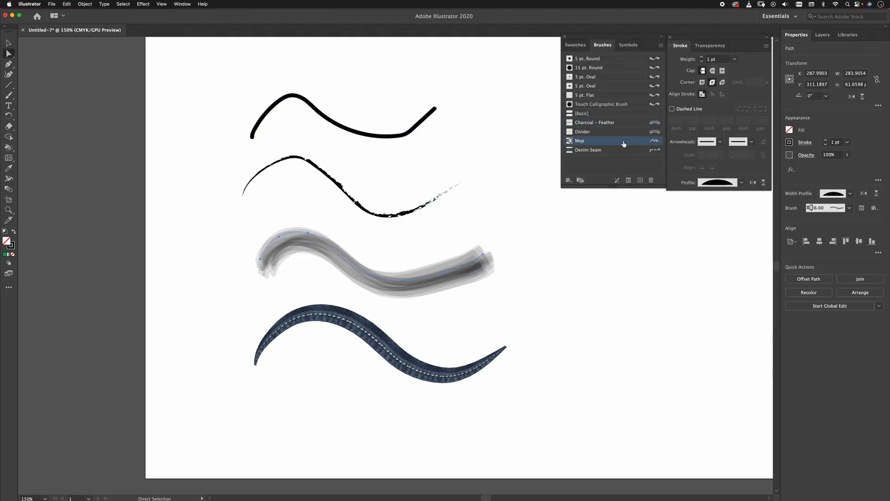
double_click(655, 142)
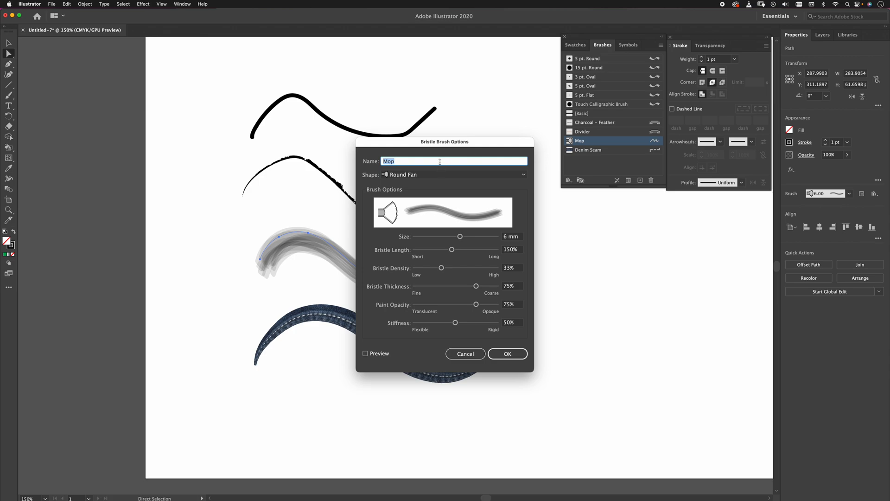
click(512, 352)
Select the denim stroke, reapply the Denim Seam brush, and accept its Pattern Brush Options unchanged.
click(426, 377)
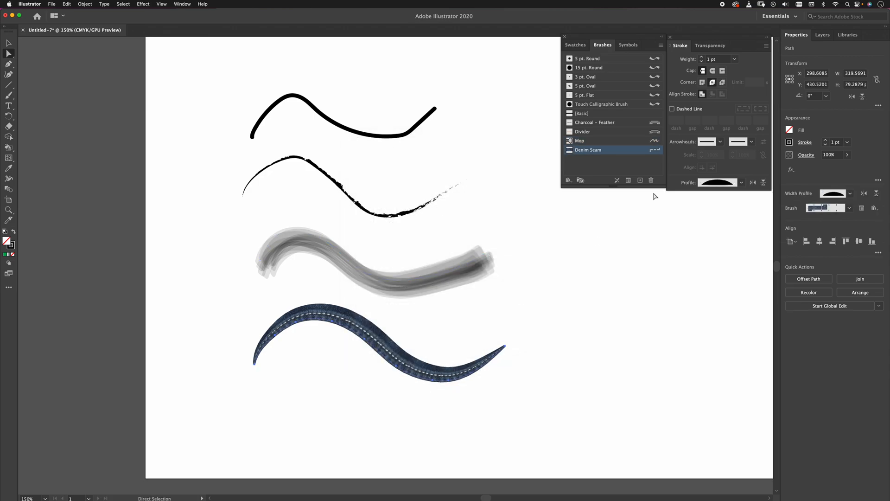
double_click(656, 155)
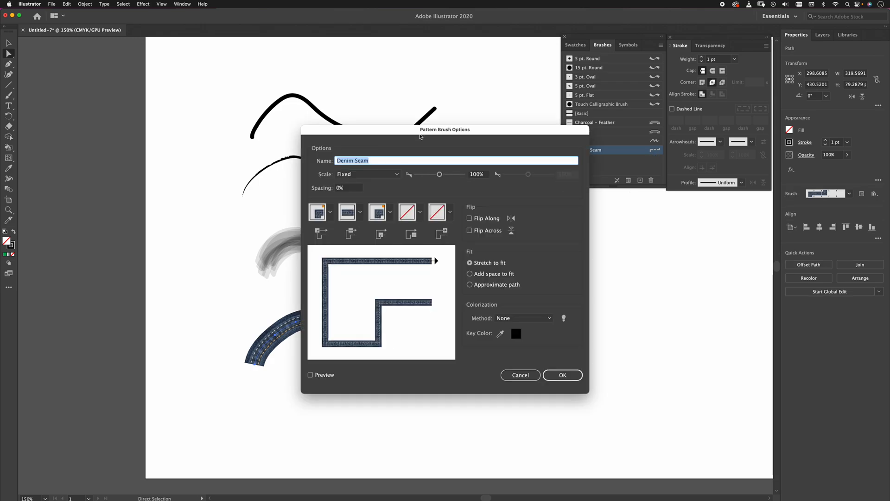
click(570, 372)
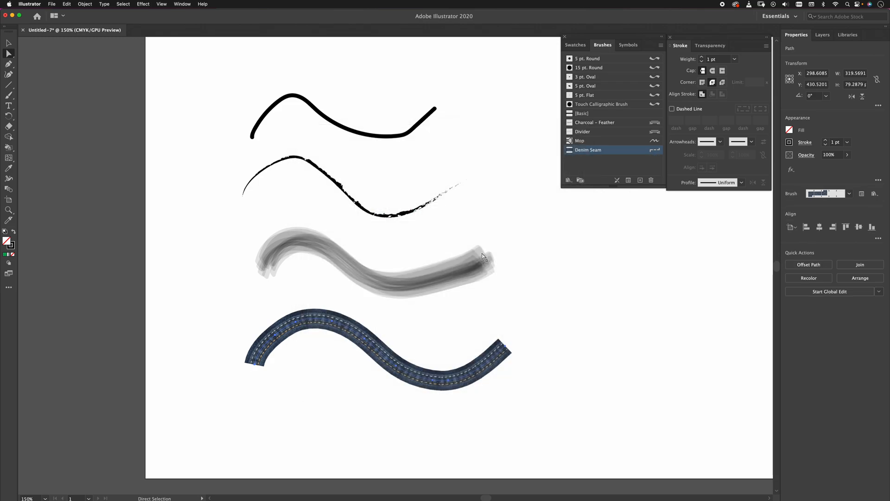
Select the solid black wavy stroke, reapply the 5 pt. Round brush, and accept its Calligraphic Brush Options unchanged.
click(411, 131)
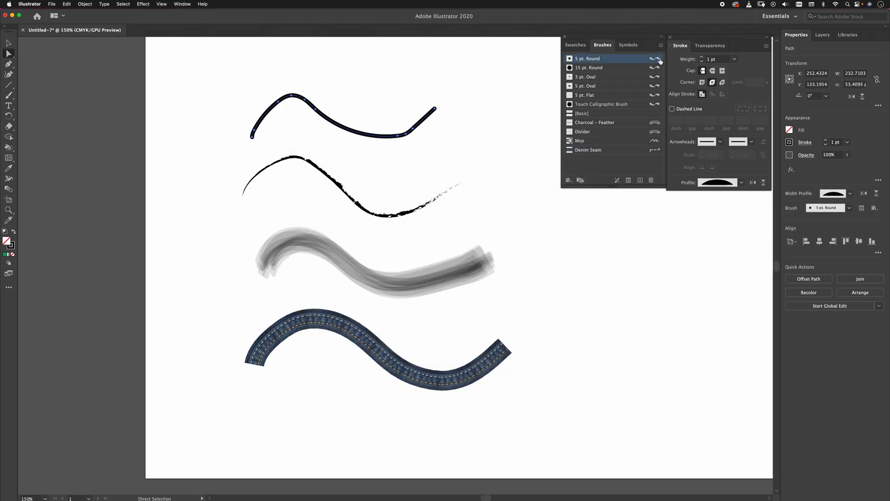
double_click(660, 61)
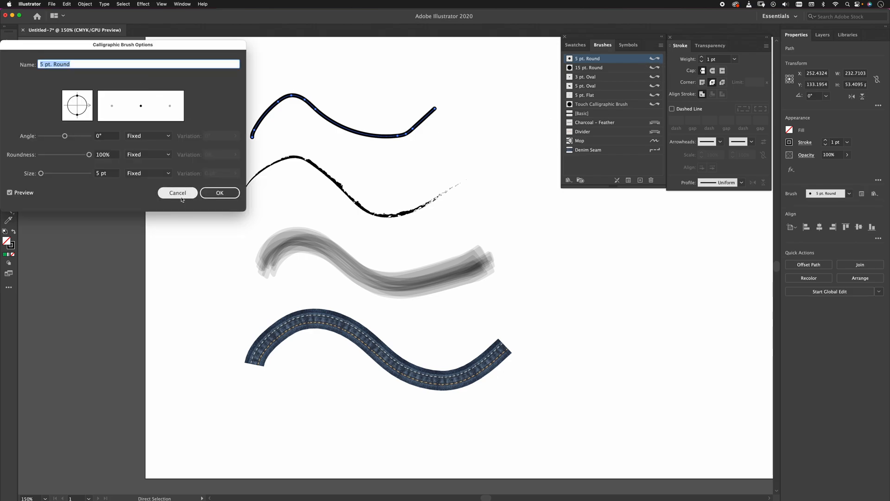
click(220, 192)
Move the Mop stroke above the solid black stroke, and move the charcoal stroke down to just above the denim stroke.
mouse_move(343, 261)
mouse_down()
mouse_move(366, 71)
mouse_move(320, 71)
mouse_up()
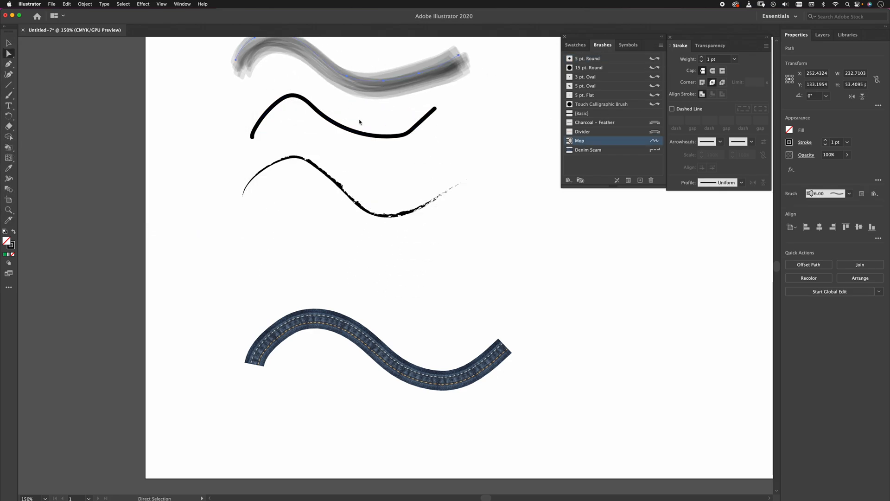
click(363, 209)
mouse_move(363, 210)
mouse_down()
mouse_move(361, 248)
mouse_move(332, 196)
mouse_move(348, 254)
mouse_up()
key(super+z)
Select all four strokes, apply the bar-shaped width profile with symmetrically pointed ends, and deselect them.
key(v)
click(633, 164)
drag(544, 249, 383, 432)
key(super+a)
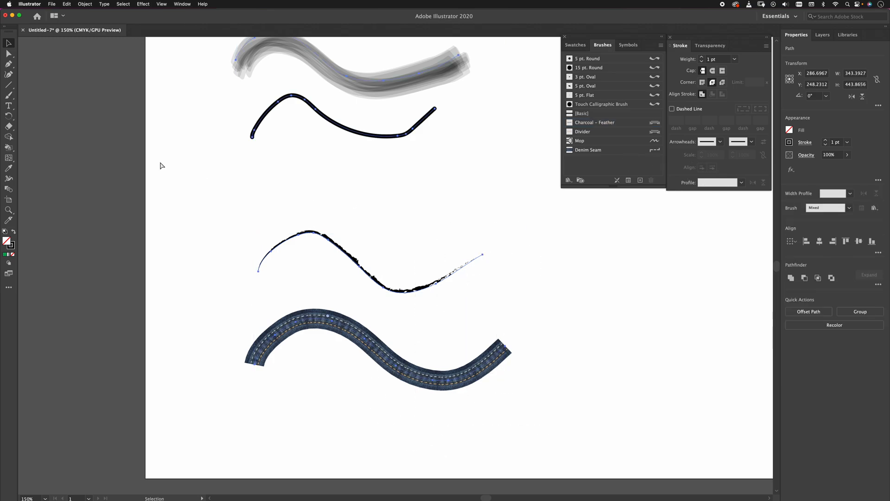
key(super+minus)
key(super+minus)
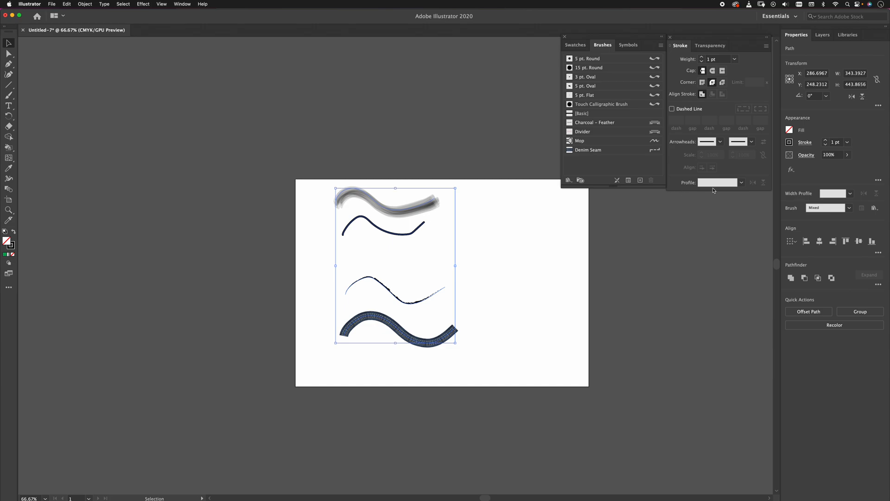
click(741, 182)
click(713, 238)
click(315, 280)
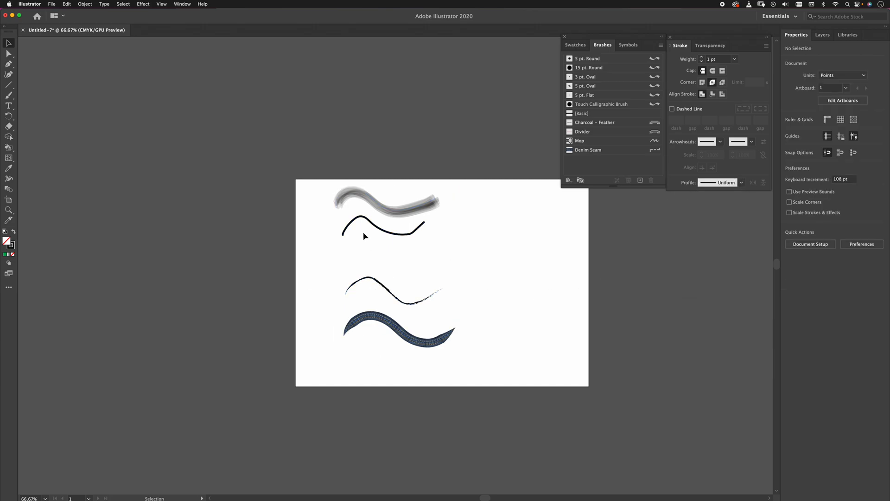
Select the solid black 5 pt. Round stroke and shift it slightly up and to the right, closer to the Mop stroke.
key(super+plus)
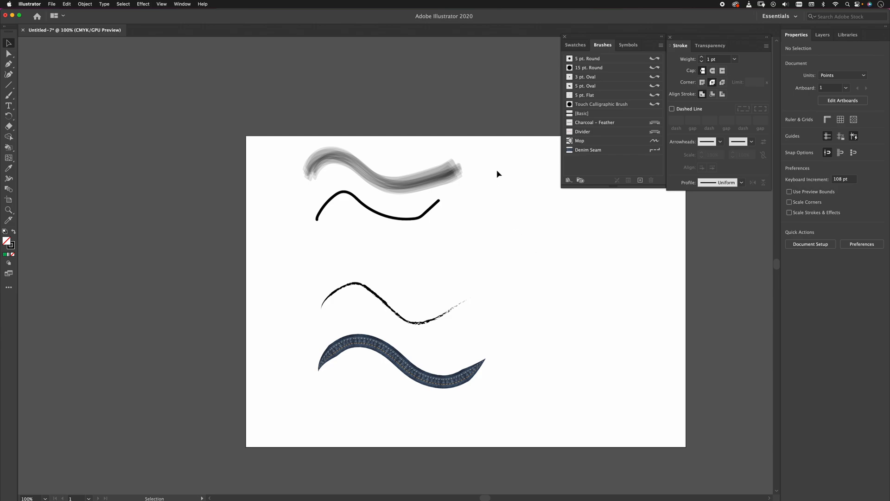
click(408, 218)
drag(407, 215, 414, 218)
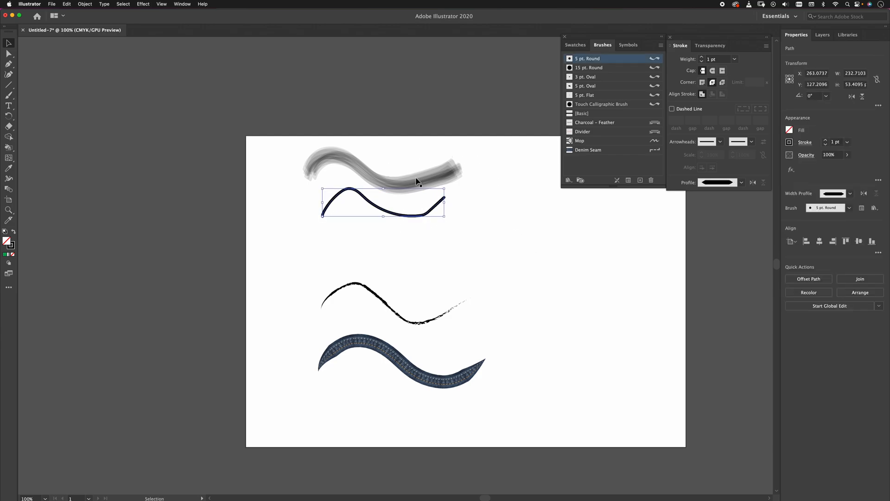
Select the Mop stroke, review the Mop brush's options, and deselect the stroke.
click(417, 175)
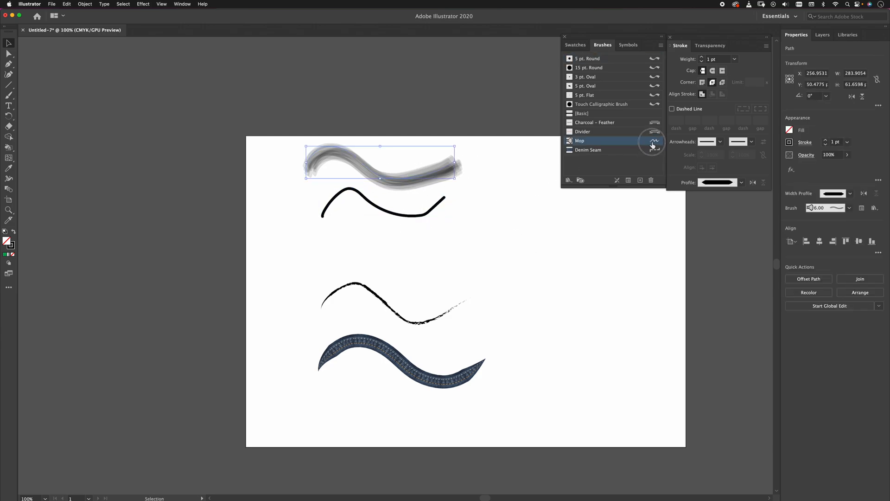
double_click(653, 141)
click(508, 354)
click(593, 114)
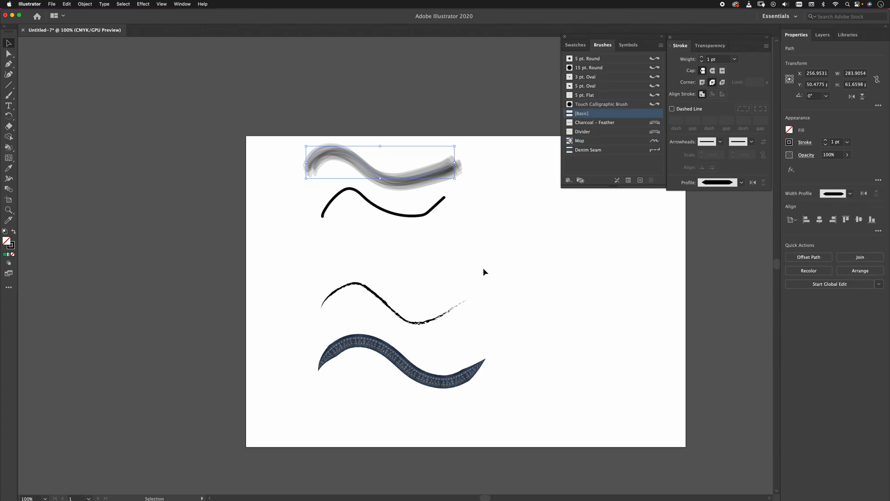
click(577, 263)
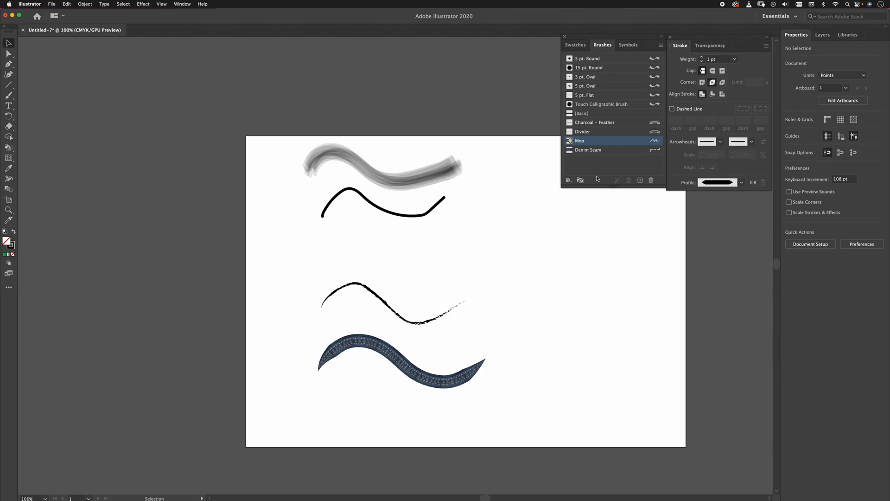
Examine the available brush library categories, including Bristle Brush and Arrows, without loading a library.
click(568, 180)
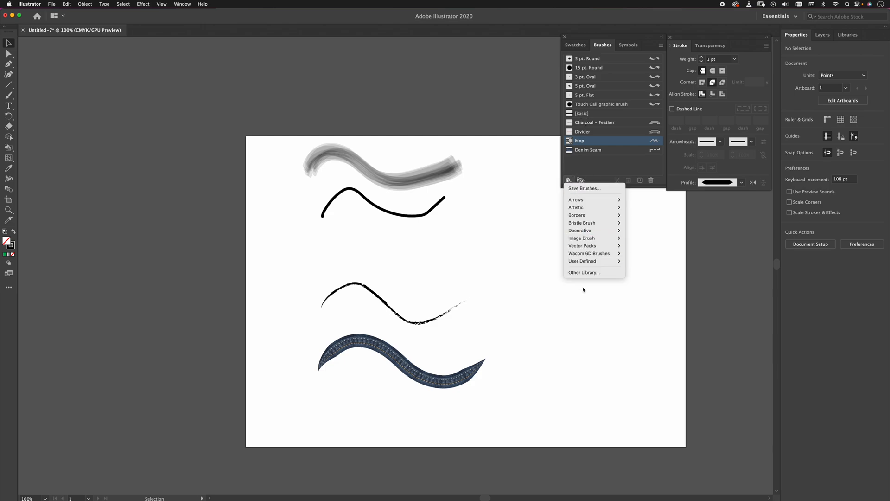
mouse_move(565, 225)
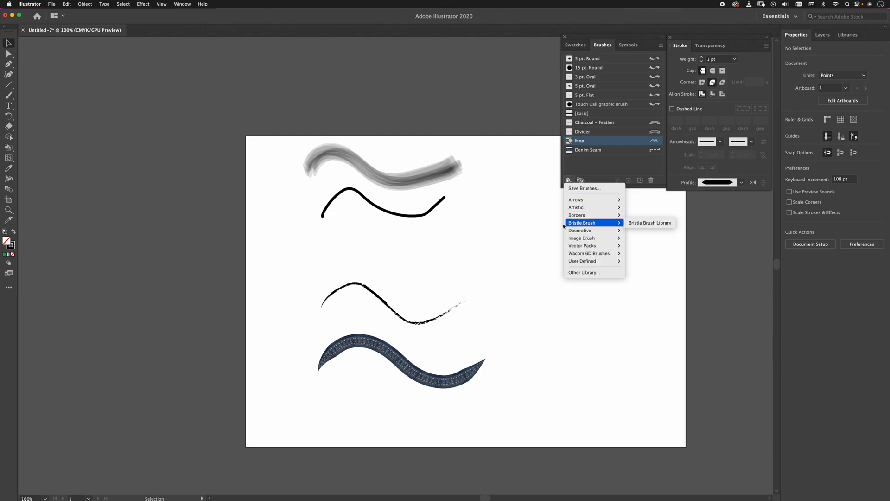
mouse_move(583, 200)
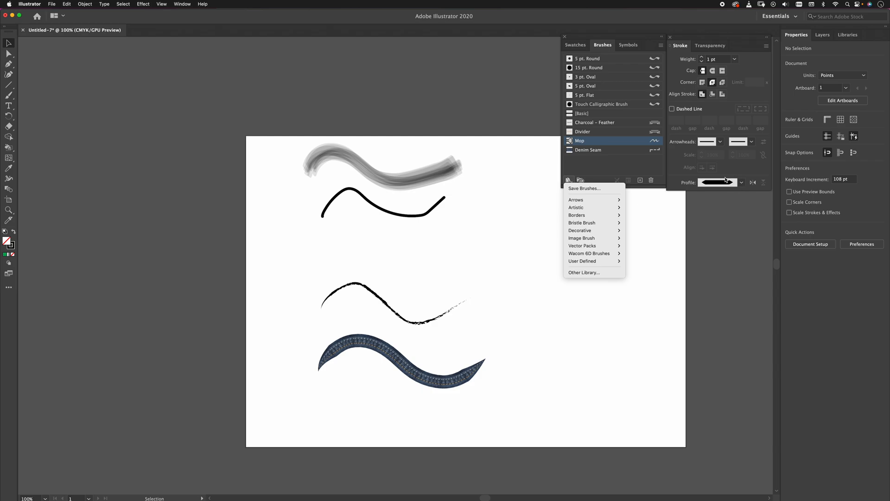
click(610, 173)
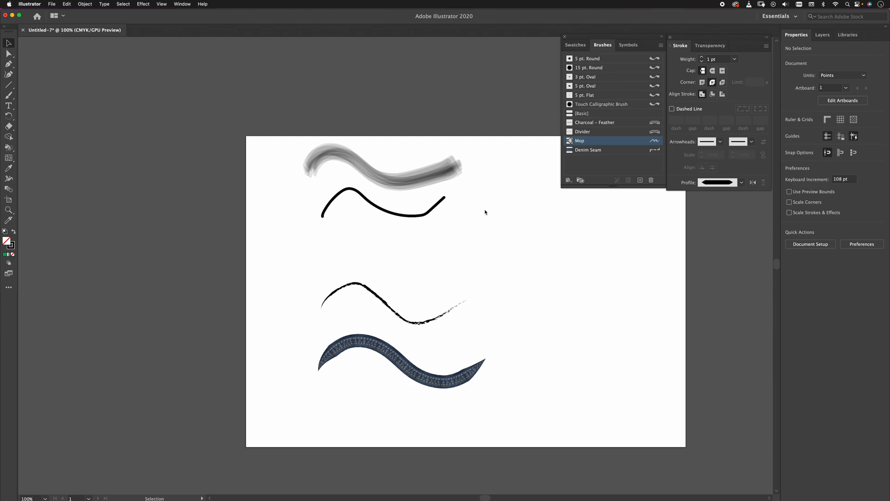
Delete all artwork and paint one large wavy stroke across the artboard with the 15 pt. Round brush.
key(super+a)
key(Delete)
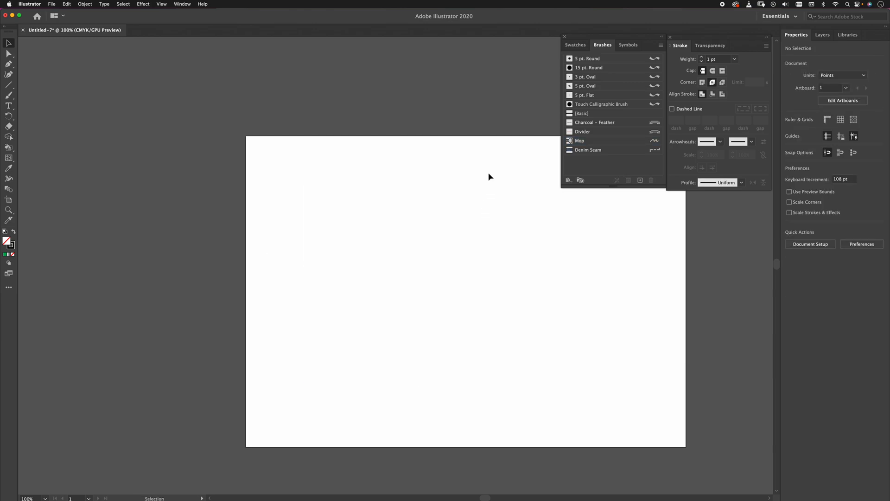
click(593, 67)
click(357, 252)
click(622, 69)
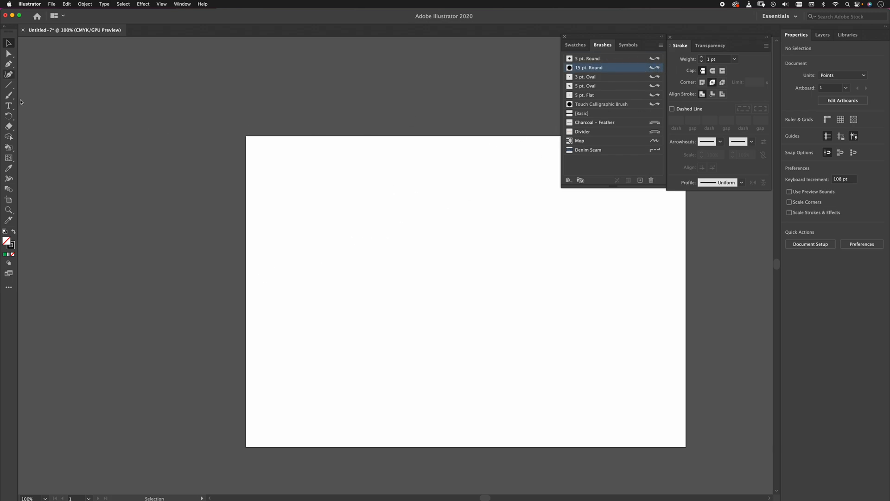
key(b)
drag(327, 260, 418, 208)
drag(441, 277, 593, 235)
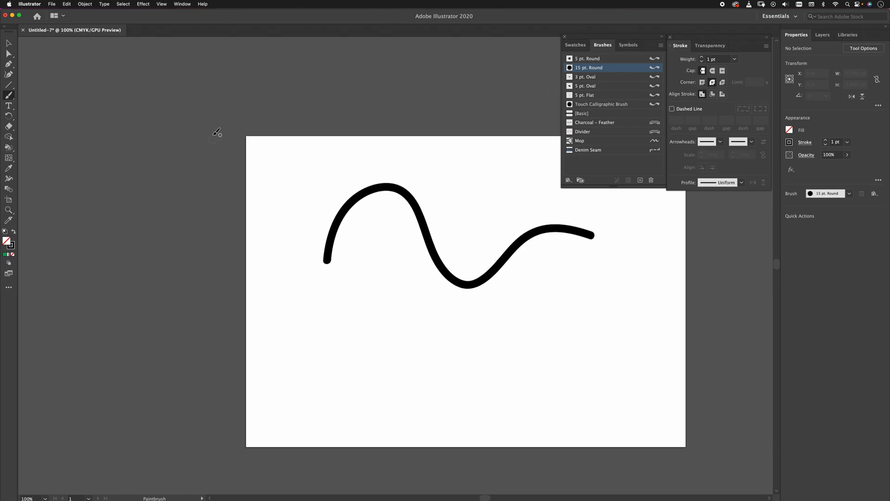
In the 15 pt. Round brush's options, set the angle to 47°, roundness to 54% and size to 17 pt.
double_click(569, 70)
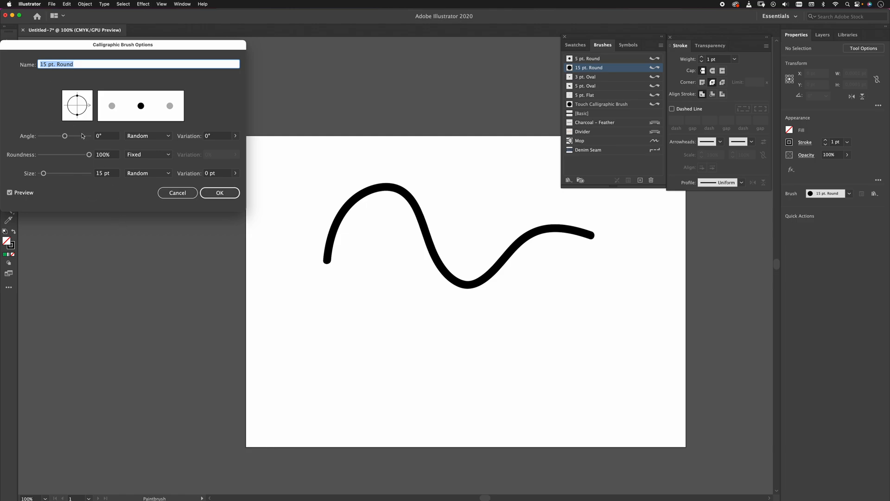
mouse_move(78, 116)
mouse_down()
mouse_move(69, 99)
mouse_move(86, 96)
mouse_move(77, 119)
mouse_up()
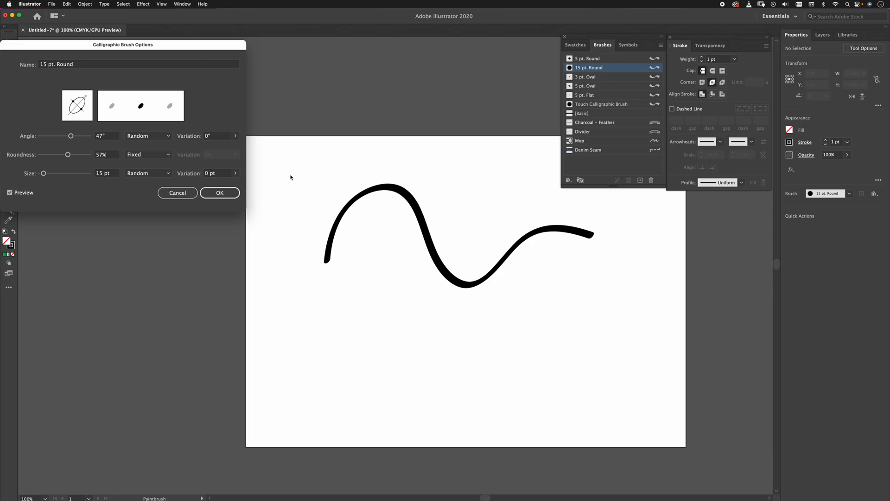
drag(84, 110, 78, 83)
mouse_move(68, 155)
mouse_down()
mouse_move(48, 156)
mouse_move(66, 155)
mouse_move(66, 175)
mouse_move(50, 174)
mouse_up()
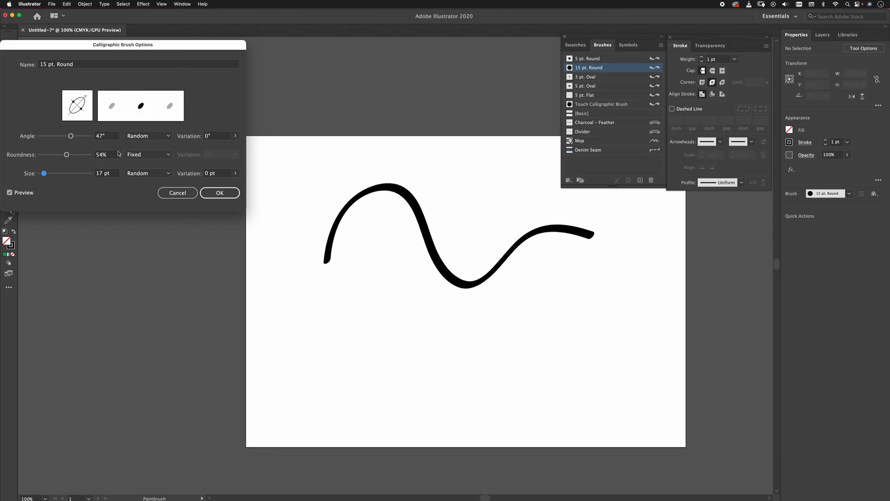
Try Fixed and Tilt as the brush's angle control, and settle on Bearing.
click(146, 135)
click(147, 150)
click(145, 137)
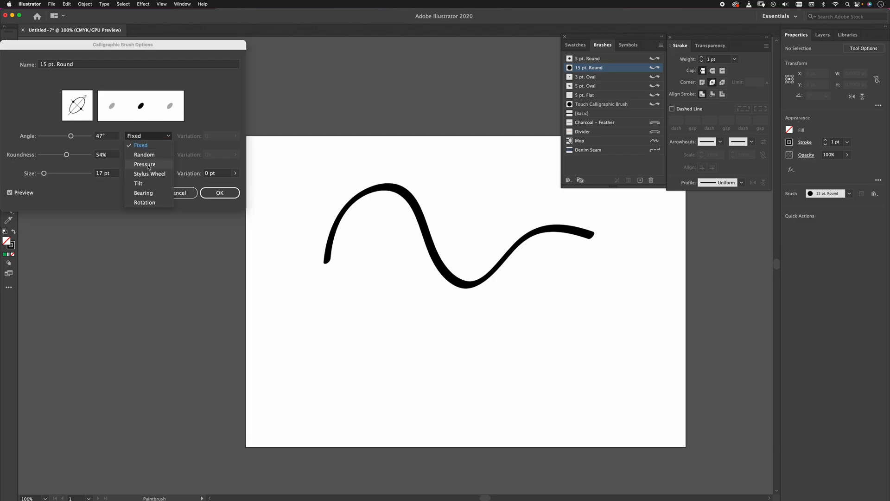
click(147, 184)
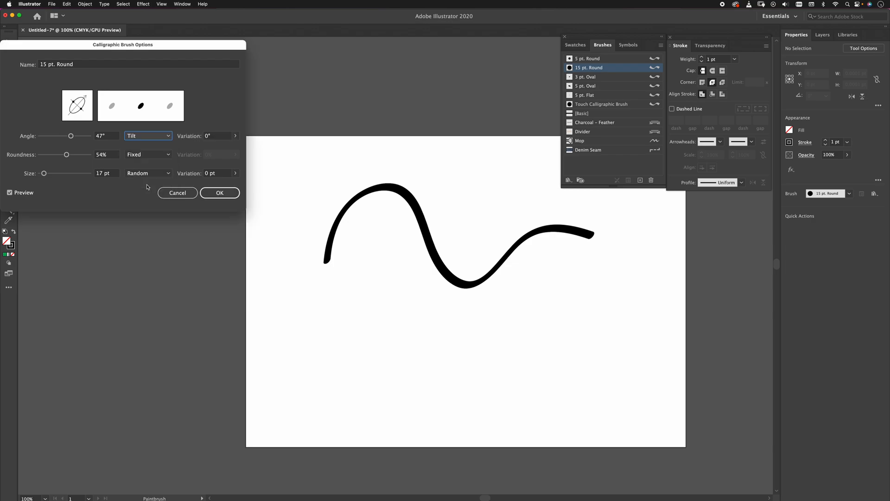
click(146, 135)
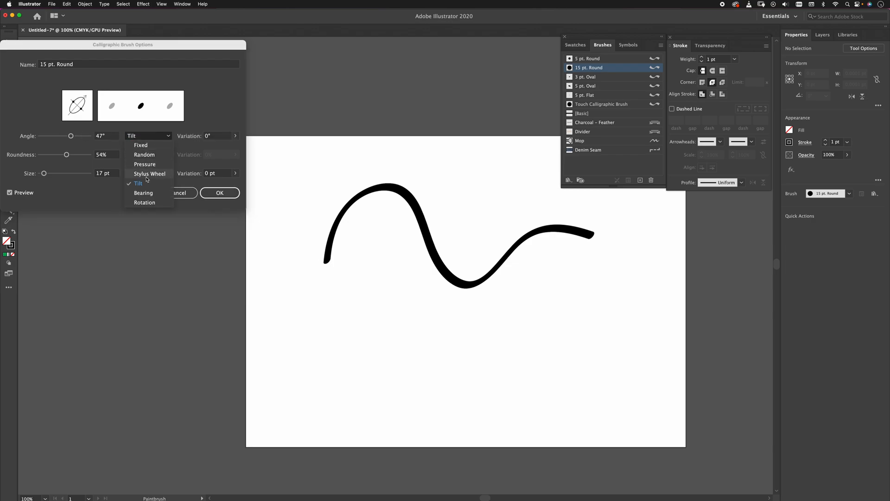
click(148, 196)
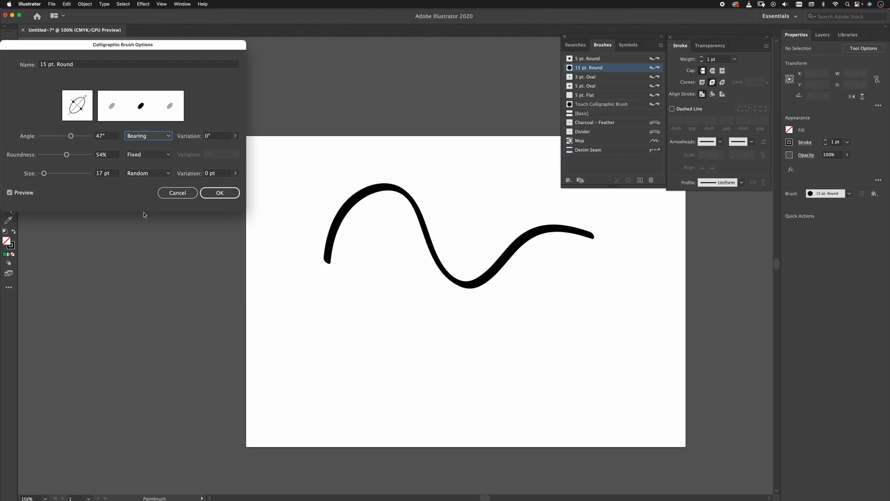
Make the brush size respond to Pressure with a 13 pt variation, and apply the changes to existing strokes.
click(147, 174)
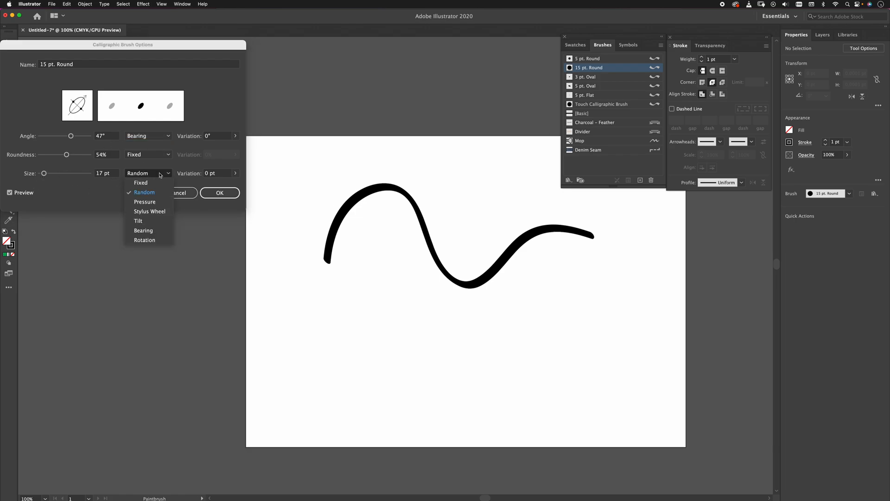
click(149, 203)
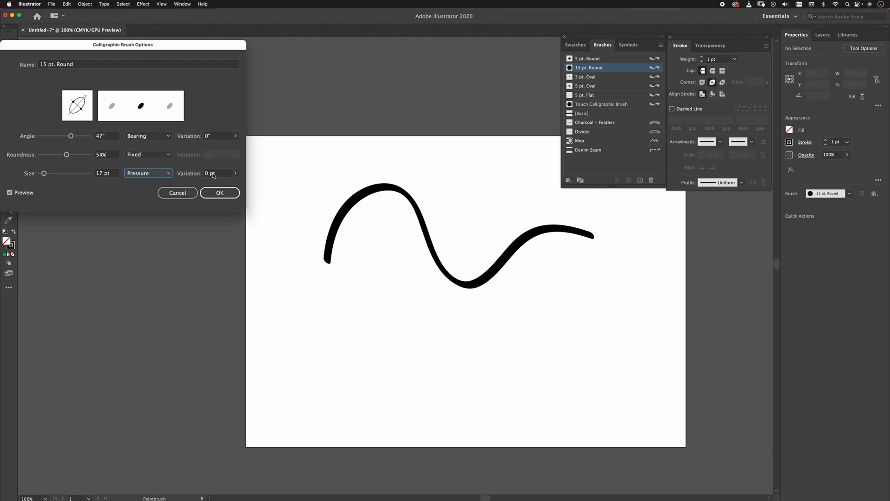
click(236, 173)
mouse_move(207, 185)
mouse_down()
mouse_move(232, 184)
mouse_move(199, 185)
mouse_move(227, 184)
mouse_up()
click(219, 192)
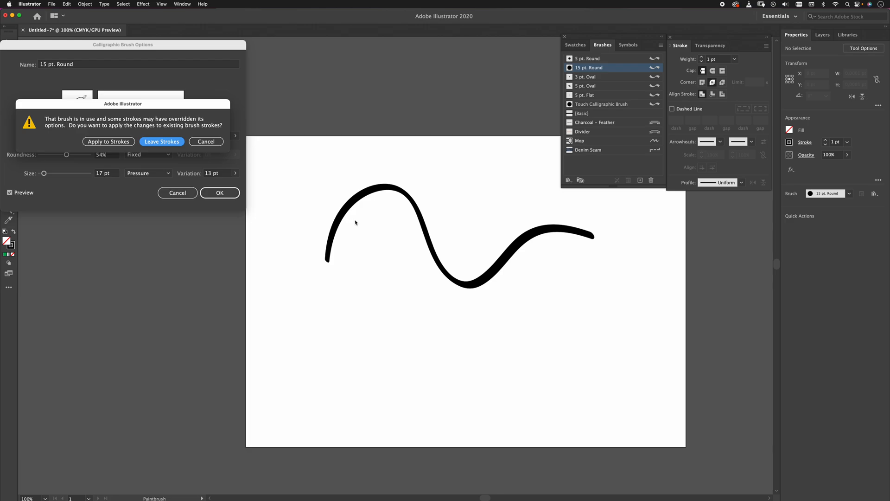
click(114, 143)
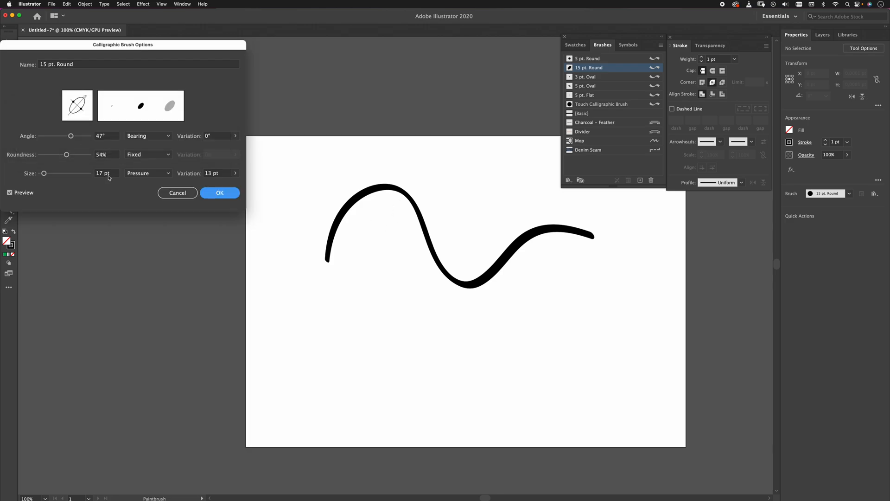
click(207, 192)
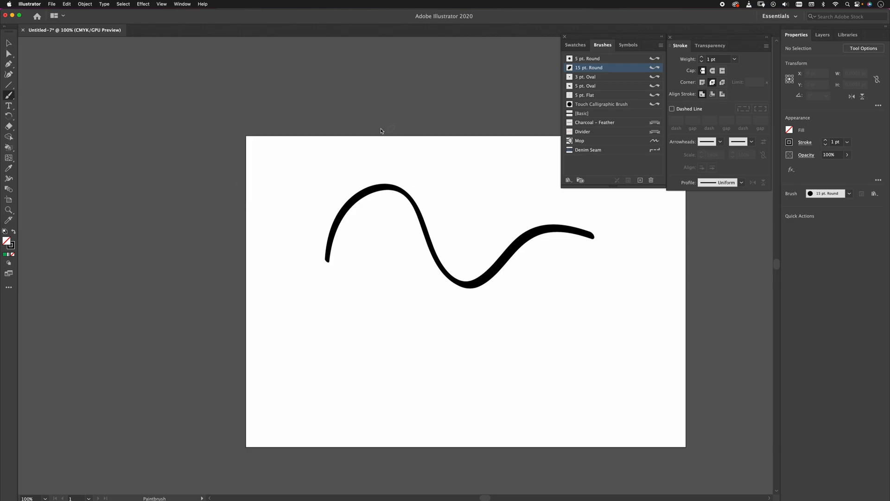
drag(329, 308, 380, 284)
mouse_move(328, 327)
mouse_down()
mouse_move(344, 312)
mouse_move(436, 320)
mouse_up()
key(super+z)
key(super+z)
Paint eight diagonal strokes of varying pen pressure below the wavy stroke with the modified 15 pt. Round brush.
drag(278, 329, 380, 258)
mouse_move(288, 357)
mouse_down()
mouse_move(397, 268)
mouse_move(406, 272)
mouse_up()
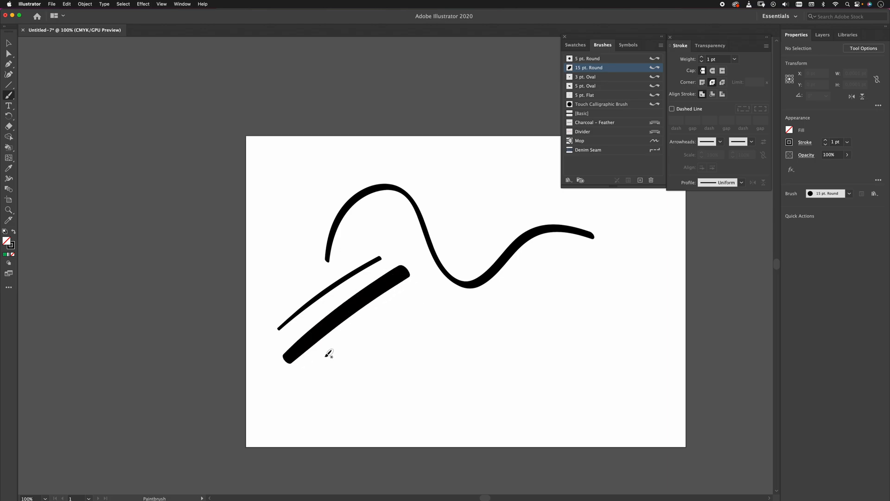
drag(311, 367, 380, 318)
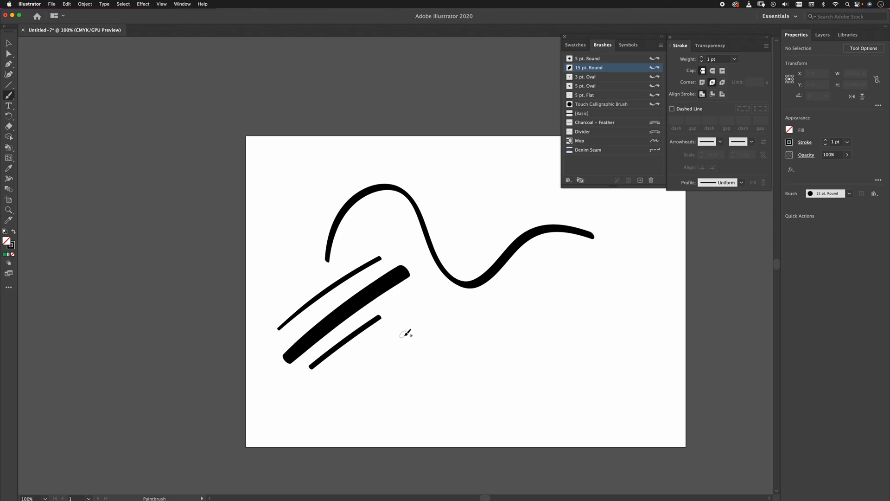
drag(341, 380, 402, 332)
drag(361, 390, 413, 348)
drag(377, 406, 490, 312)
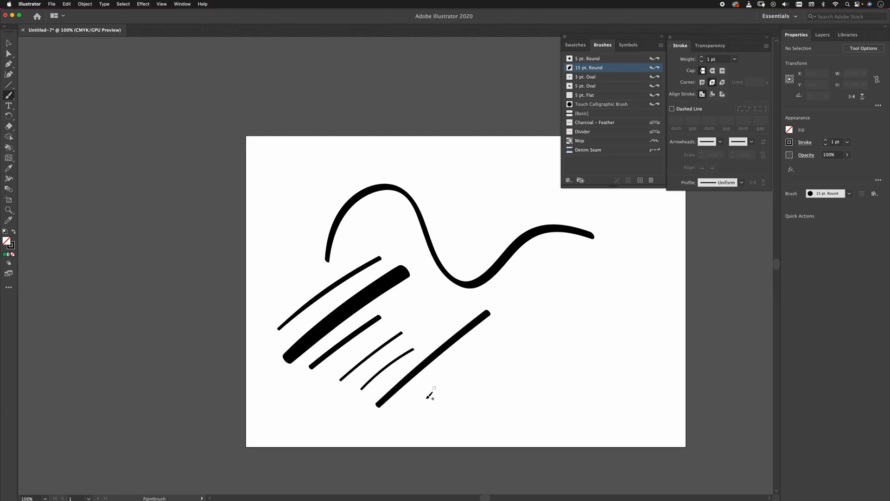
drag(429, 394, 546, 322)
drag(455, 407, 609, 270)
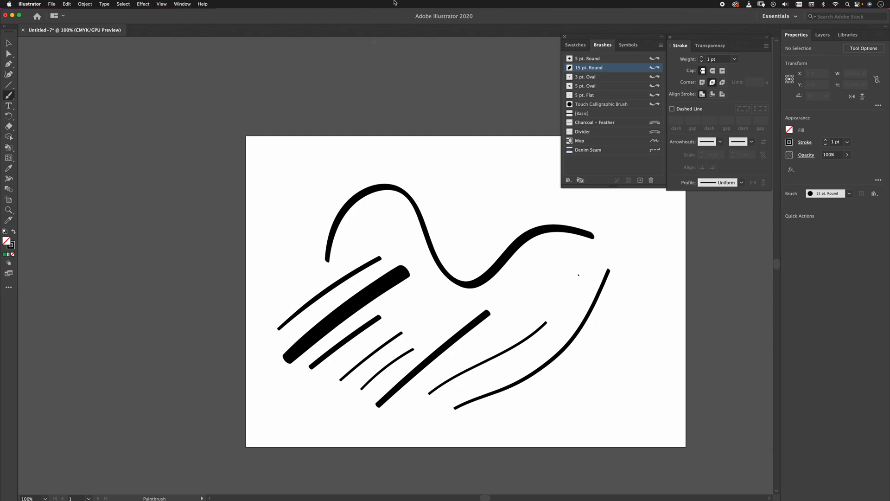
Delete all strokes from the artboard and switch to the Pen tool.
key(super+a)
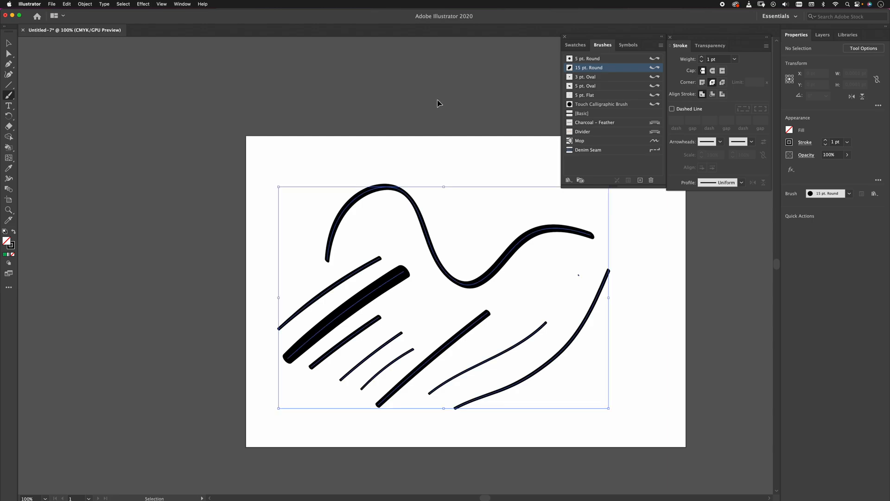
key(Delete)
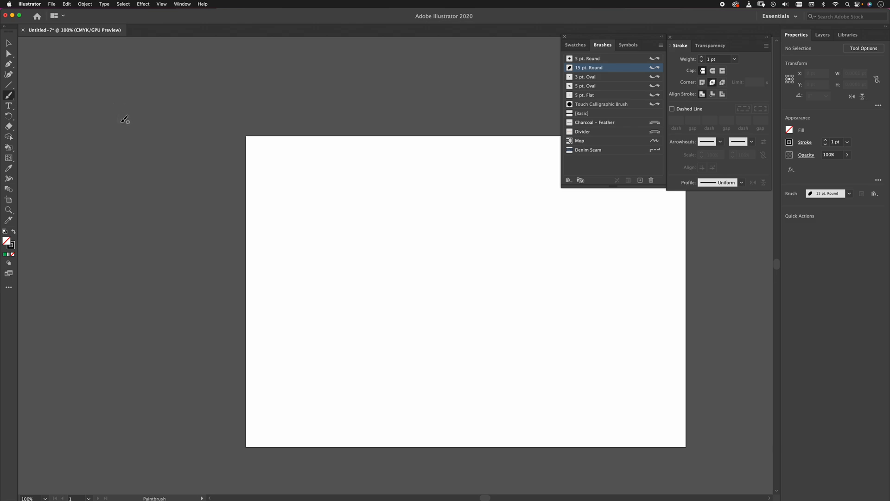
click(9, 64)
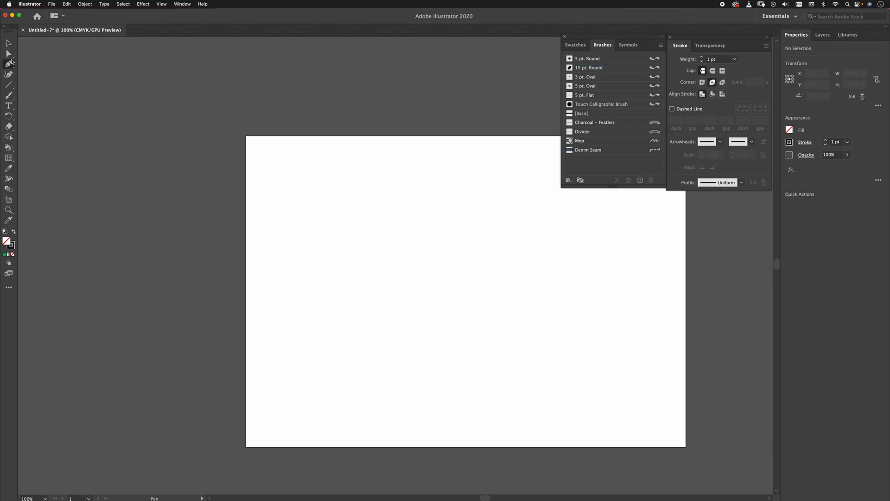
click(322, 252)
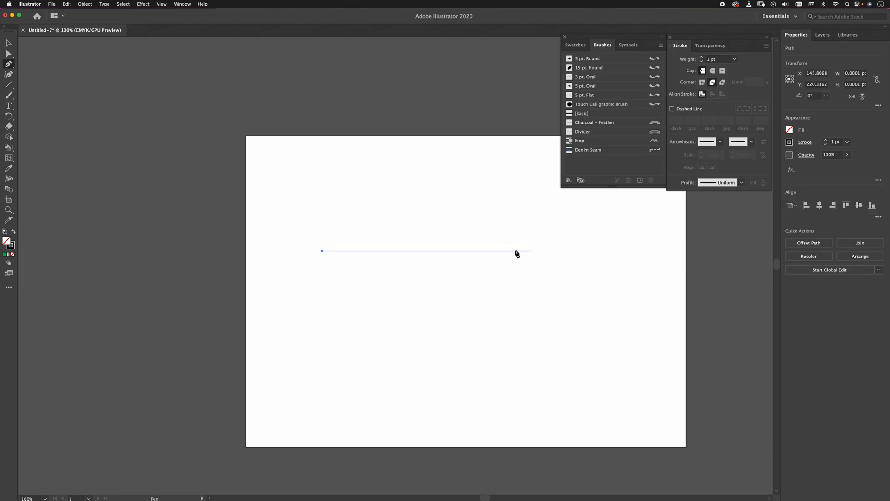
click(497, 251)
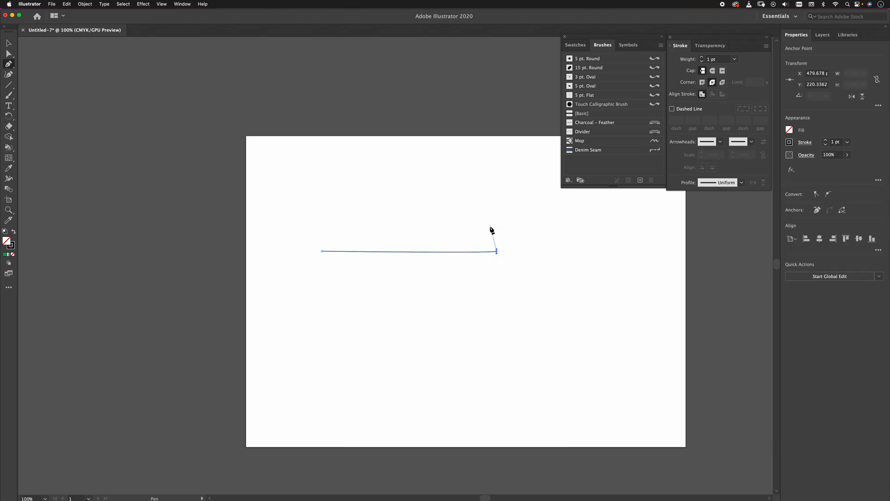
key(super+z)
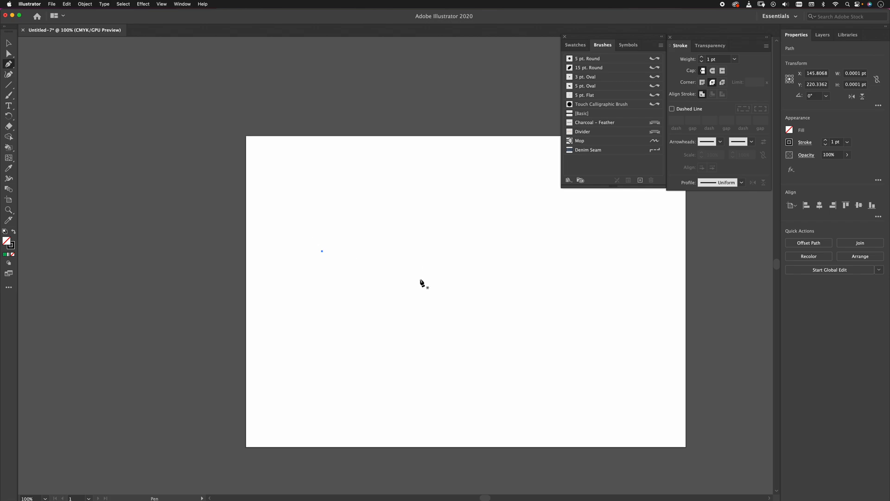
key(super+z)
Draw a short, nearly horizontal path about 124 pt long near the artboard's middle and set its stroke weight to 5 pt.
click(434, 250)
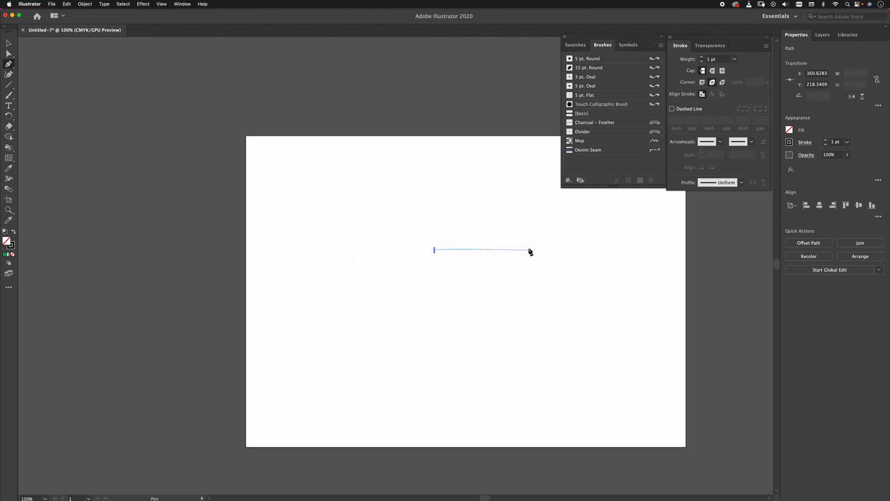
click(499, 250)
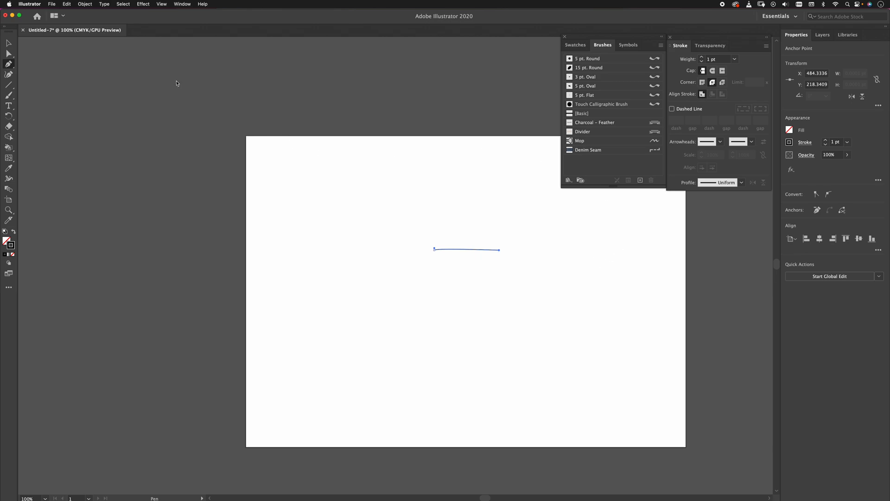
click(825, 140)
click(825, 140)
click(826, 140)
click(826, 140)
click(826, 140)
key(super+equal)
key(super+equal)
key(super+z)
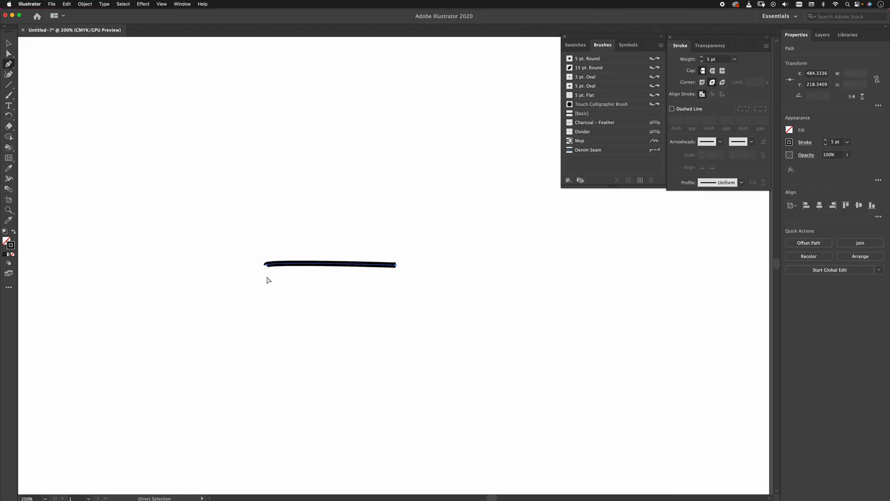
Delete all paths from the artboard.
click(266, 264)
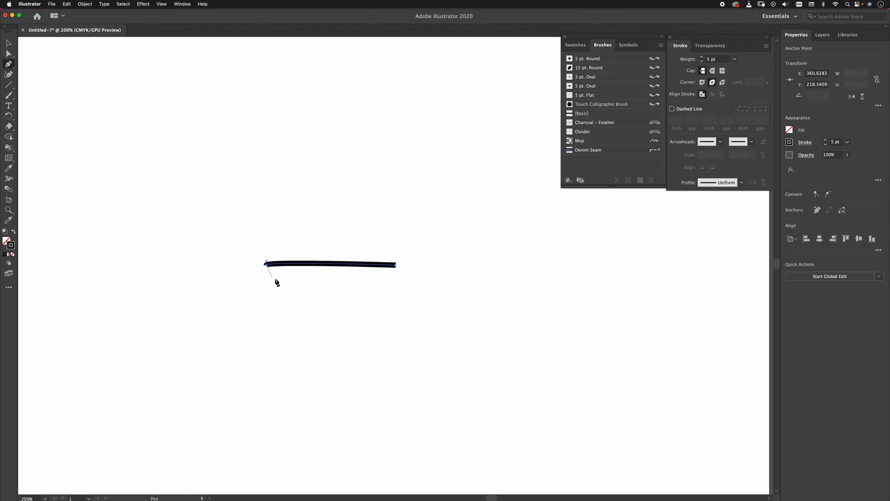
key(super+a)
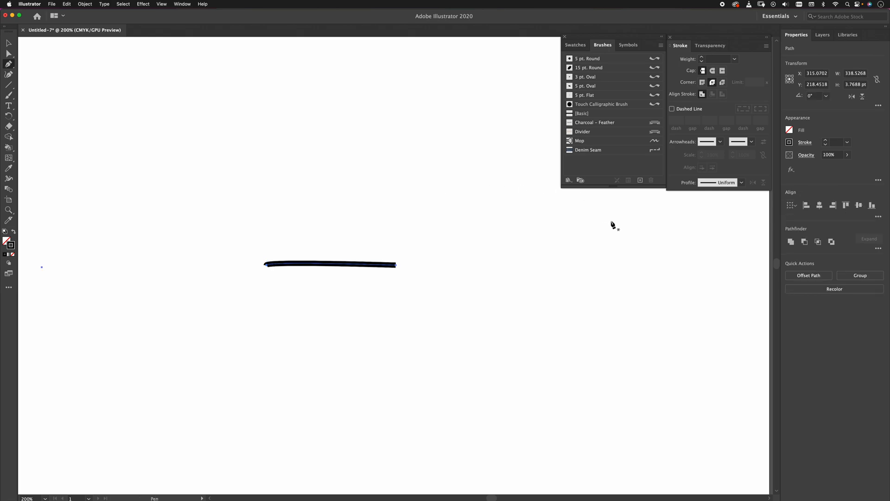
click(701, 82)
click(8, 42)
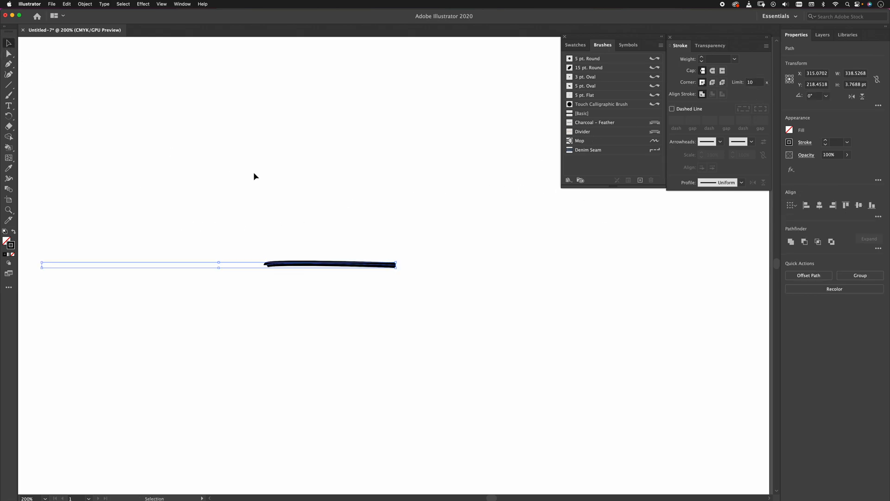
key(Delete)
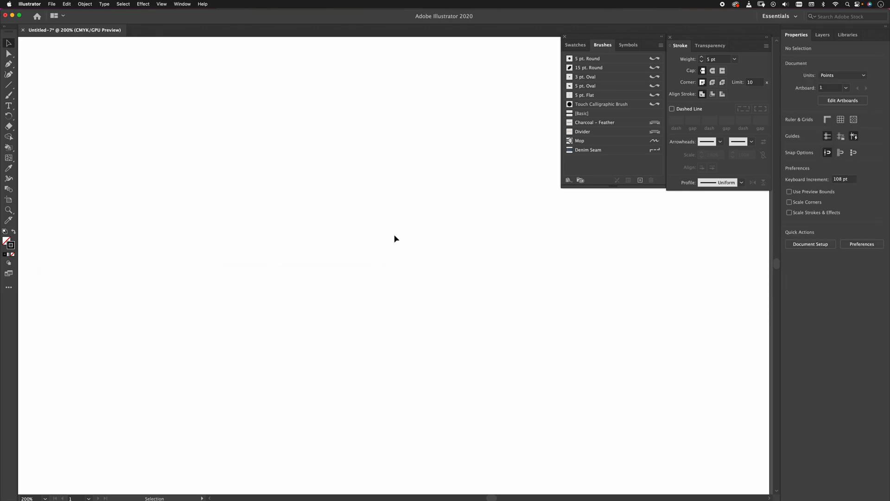
Draw a straight horizontal path about 203 pt long in the upper half of the artboard with the Pen tool.
key(p)
click(257, 182)
key(Delete)
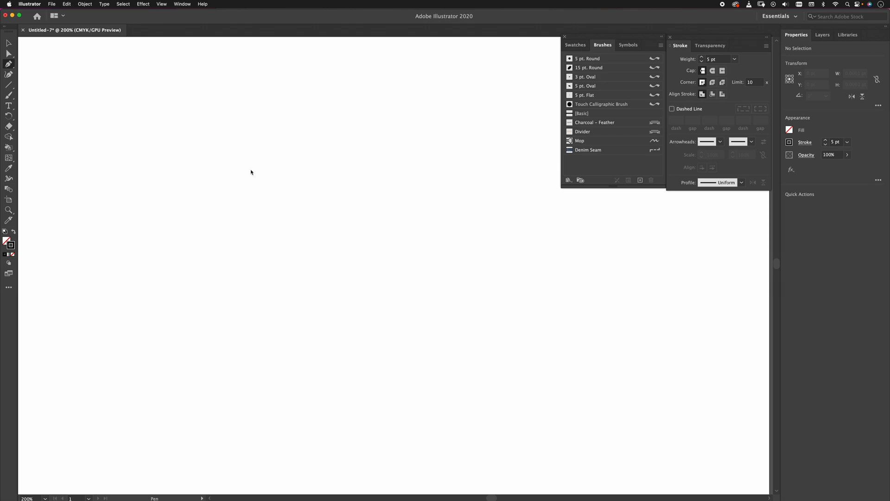
click(225, 181)
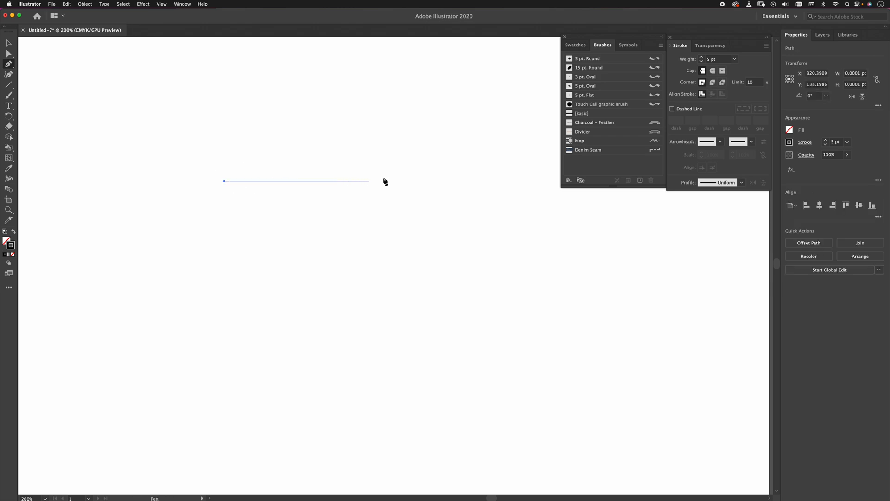
click(436, 181)
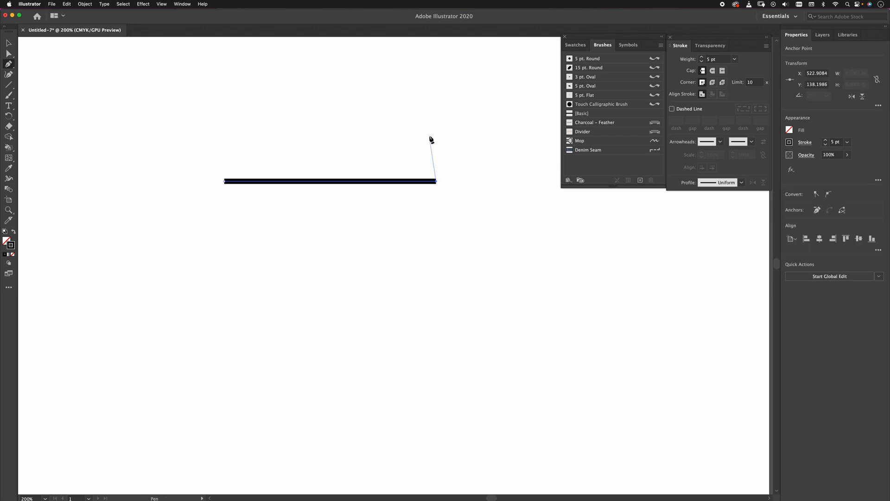
key(Escape)
Give the path's stroke a round join and round caps.
click(712, 83)
key(super+equal)
key(super+equal)
key(space)
drag(380, 240, 516, 204)
click(712, 71)
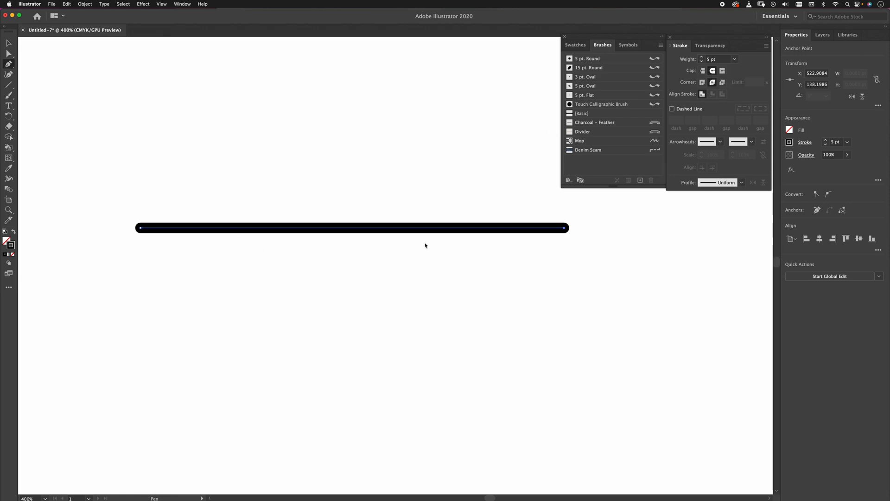
Shape the stroke with the Width tool: widen it to about 22.95 pt near the right end, narrow it near both ends and taper the left end to a point.
click(9, 179)
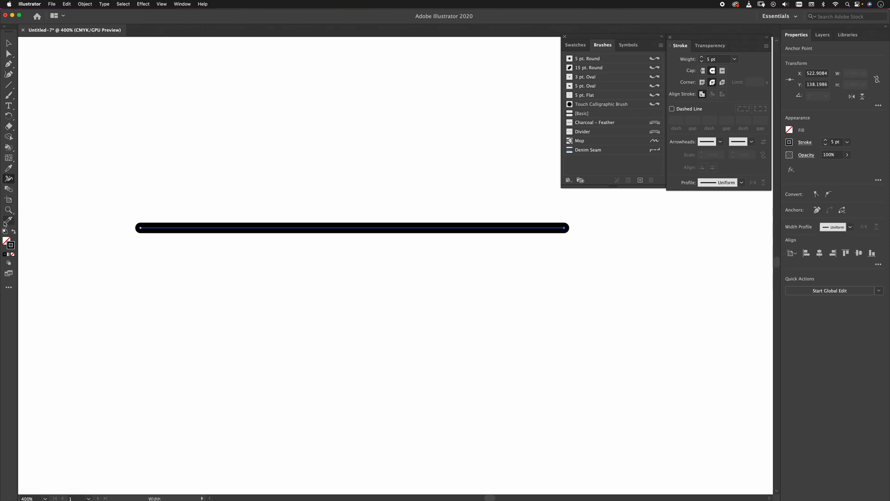
click(10, 289)
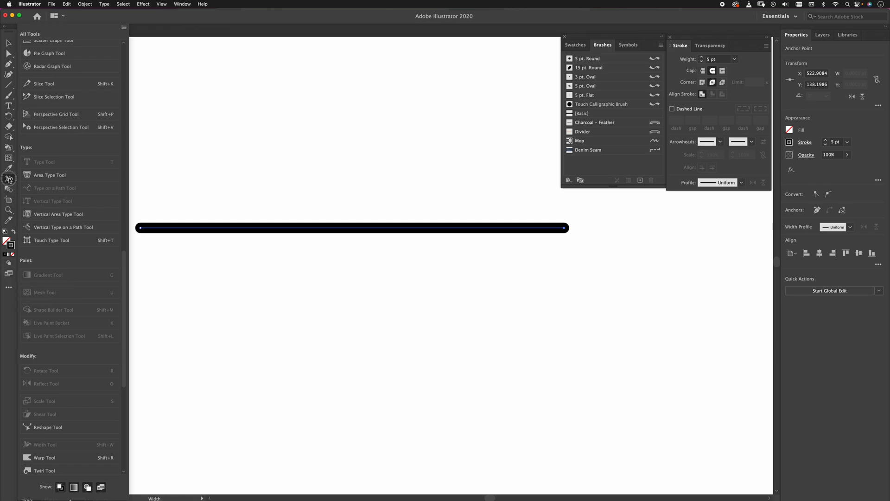
click(243, 211)
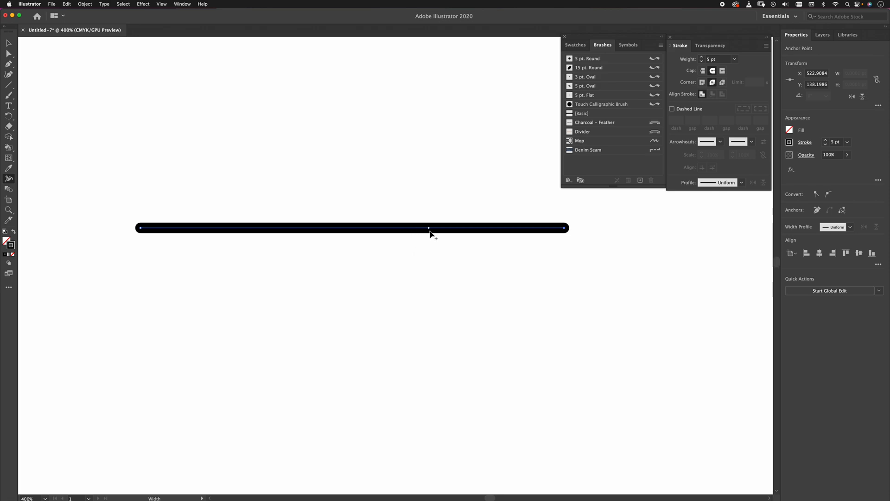
mouse_move(440, 229)
mouse_down()
mouse_move(440, 260)
mouse_move(471, 251)
mouse_move(489, 228)
mouse_move(539, 236)
mouse_up()
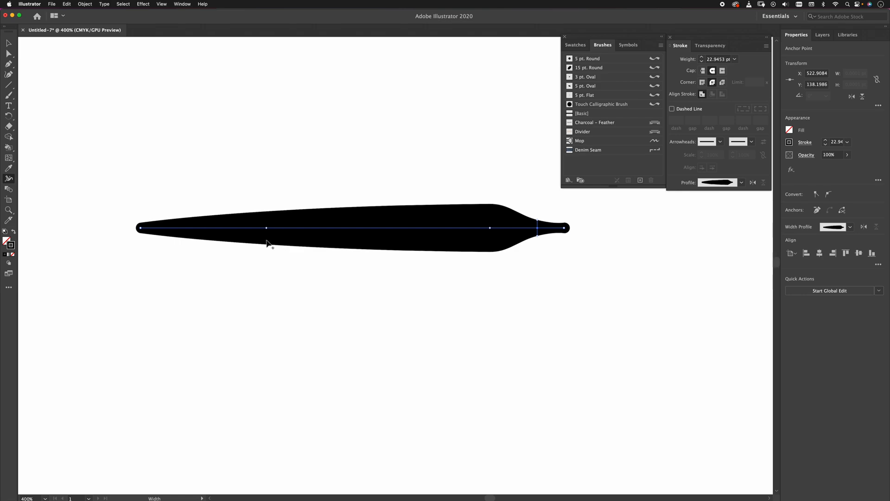
drag(228, 230, 229, 229)
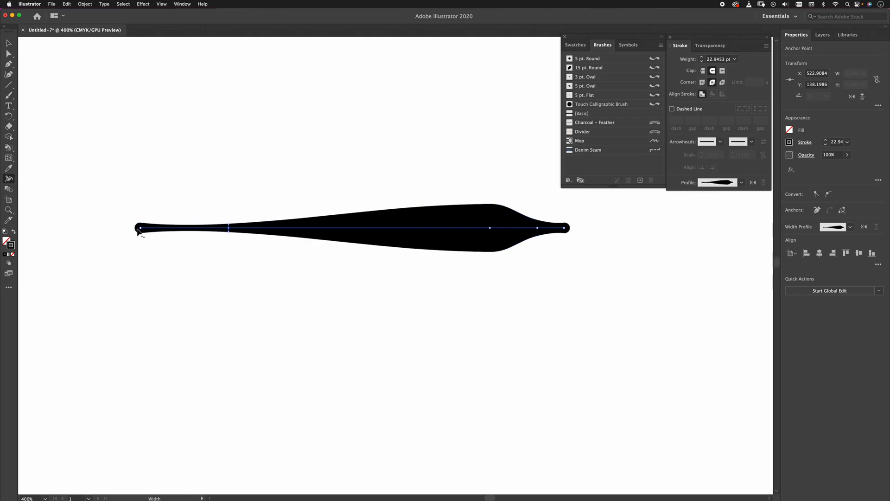
mouse_move(140, 231)
mouse_down()
mouse_move(141, 217)
mouse_move(141, 230)
mouse_up()
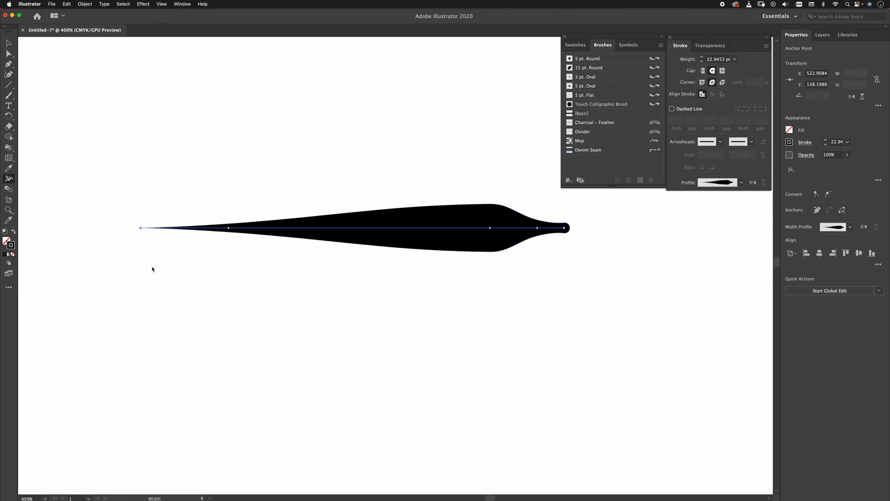
Add the shaped path to the brush collection as a new Art Brush.
key(v)
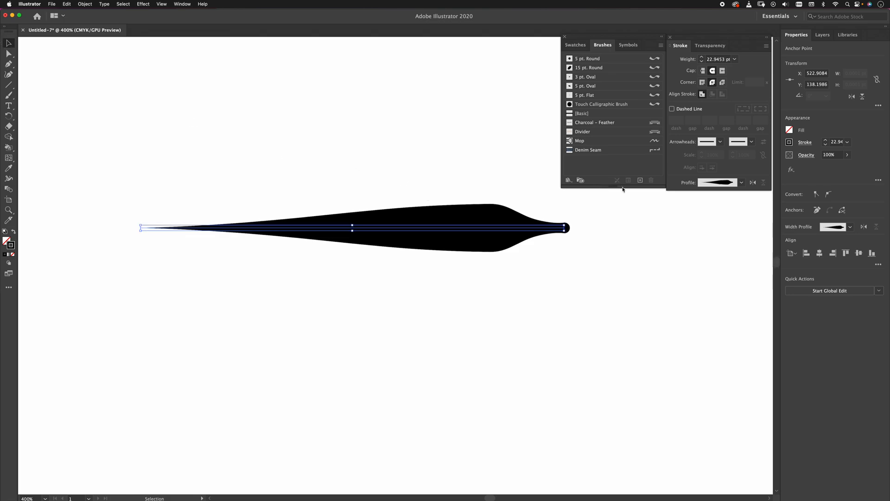
drag(617, 185, 626, 232)
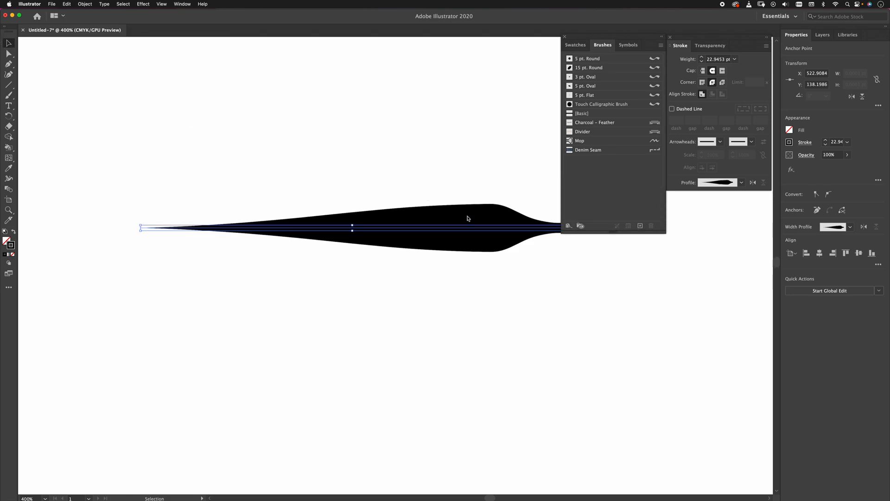
mouse_move(452, 215)
mouse_down()
mouse_move(372, 218)
mouse_move(435, 215)
mouse_move(586, 178)
mouse_up()
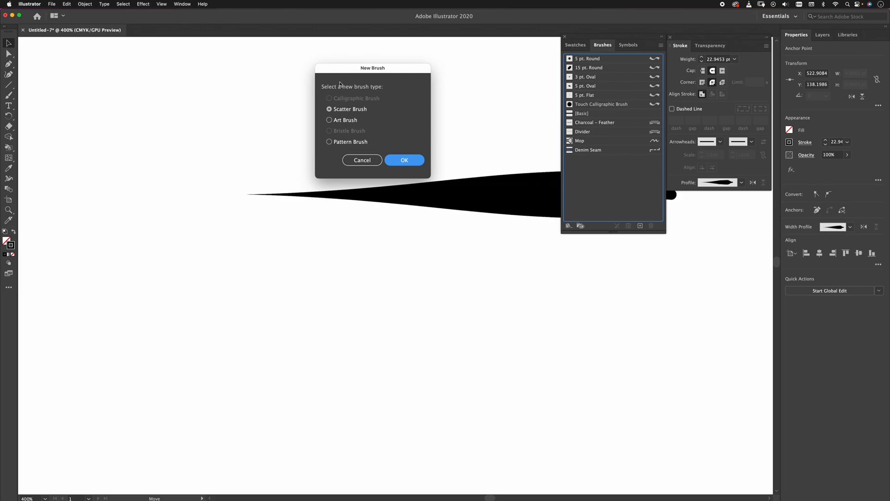
click(330, 120)
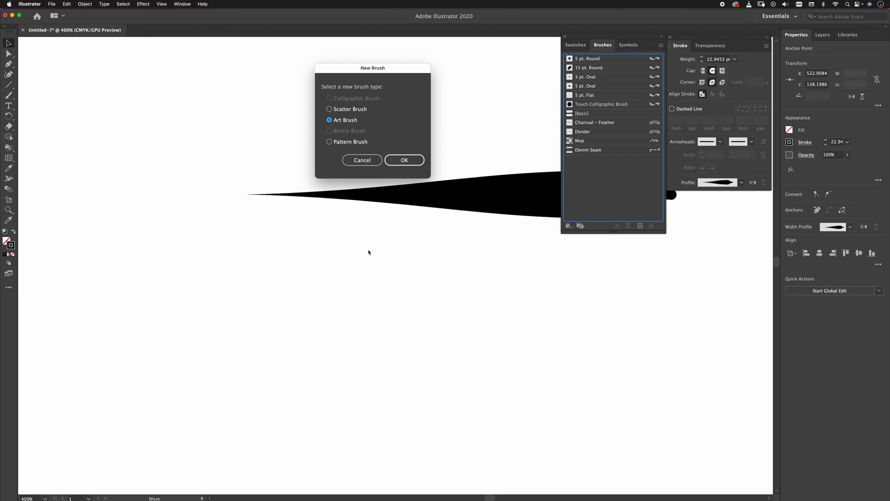
click(403, 160)
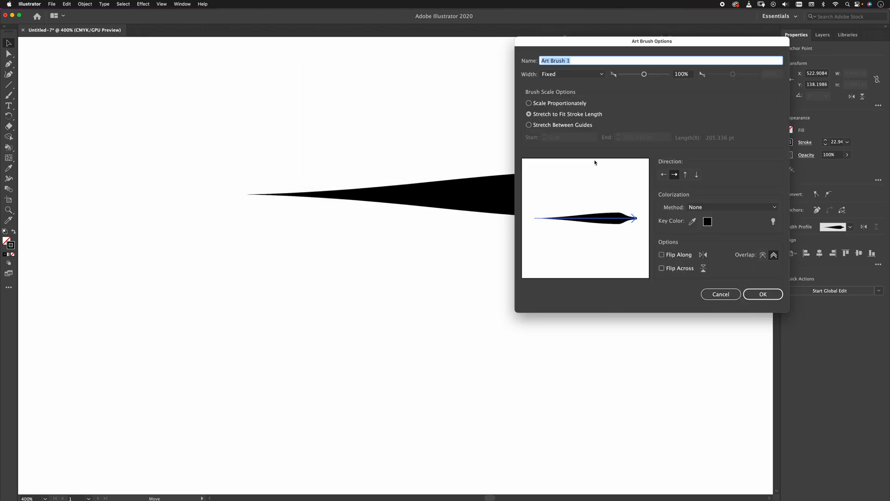
Set the art brush's width to Pressure, point its direction from right to left, and save the brush.
click(562, 74)
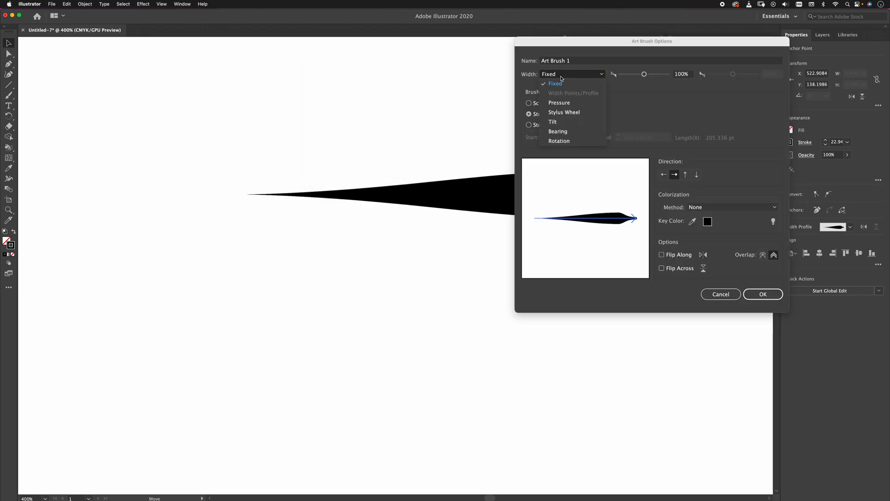
click(567, 106)
drag(664, 51, 314, 44)
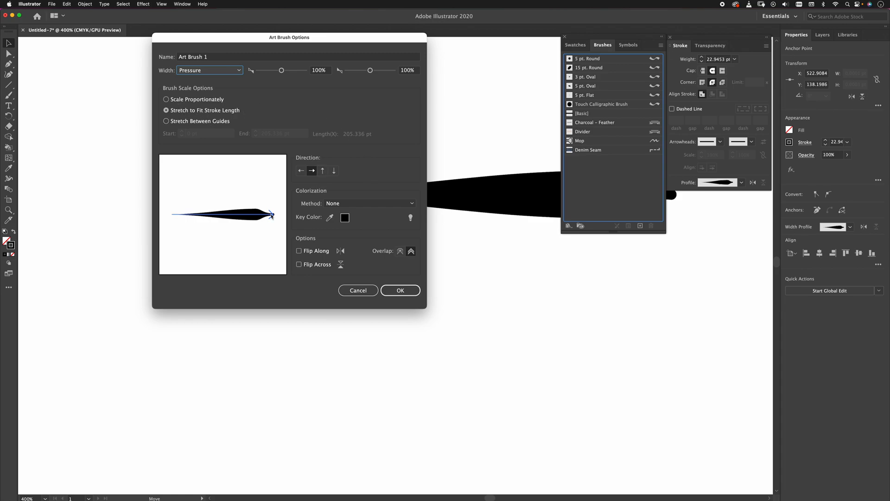
click(301, 170)
click(394, 287)
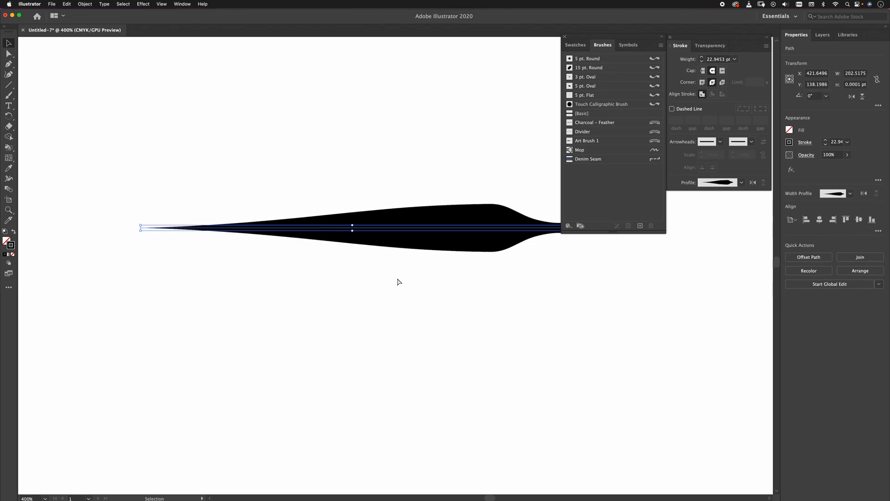
Delete the shaped path from the artboard and rename the new art brush as spikey 1.
key(super+minus)
key(Delete)
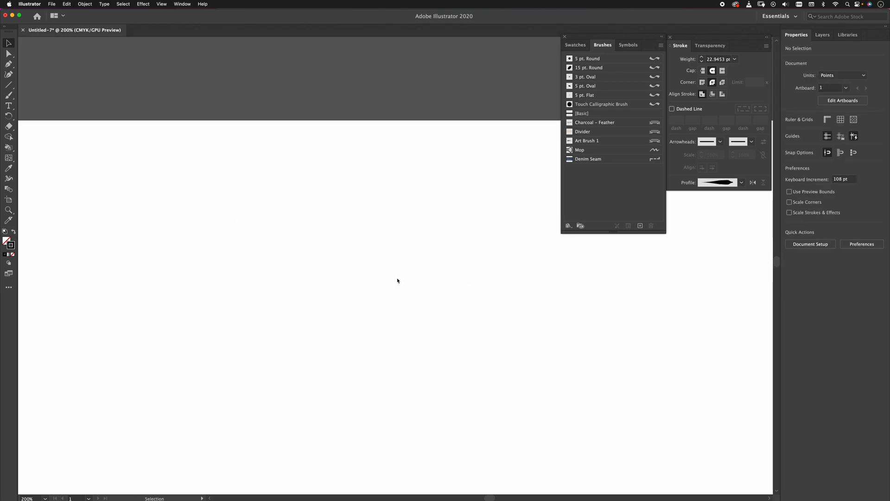
key(b)
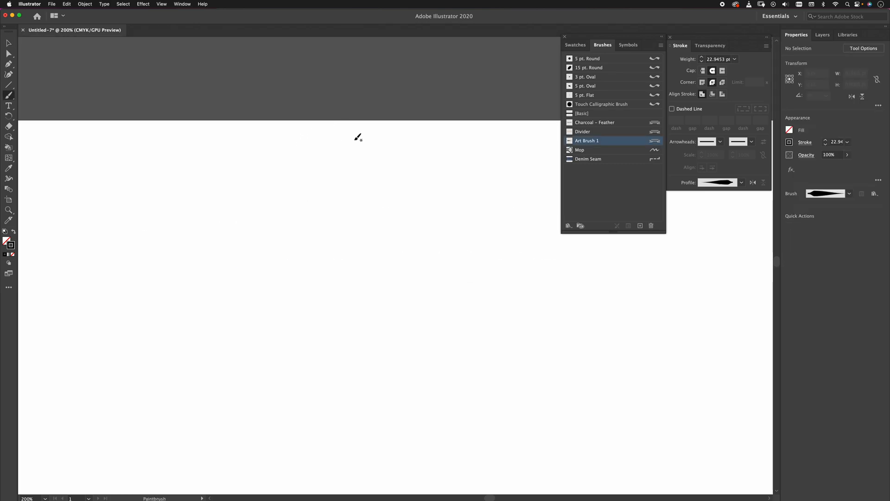
double_click(588, 142)
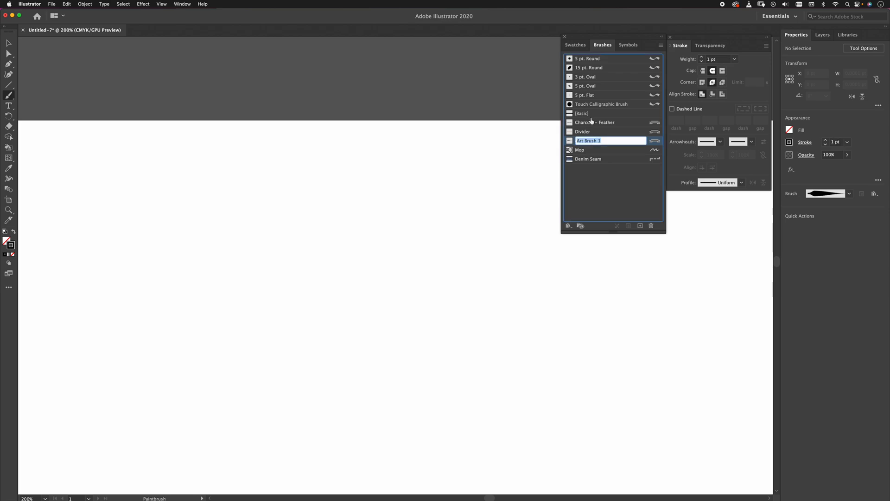
text(spikey 1)
click(604, 198)
Test the spikey 1 brush with wavy and diagonal strokes, and undo them all.
mouse_move(199, 235)
mouse_down()
mouse_move(340, 267)
mouse_move(354, 254)
mouse_up()
mouse_move(226, 311)
mouse_down()
mouse_move(444, 272)
mouse_move(394, 256)
mouse_up()
key(super+z)
key(super+z)
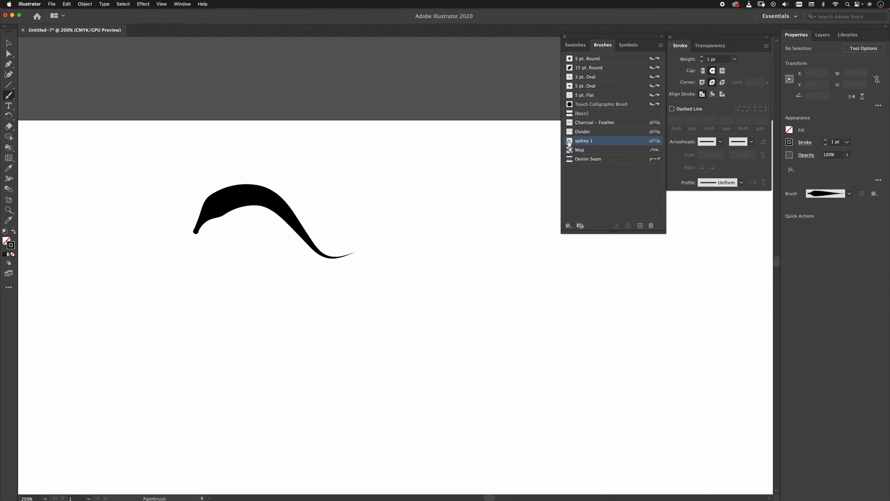
drag(470, 195, 393, 268)
drag(518, 208, 406, 340)
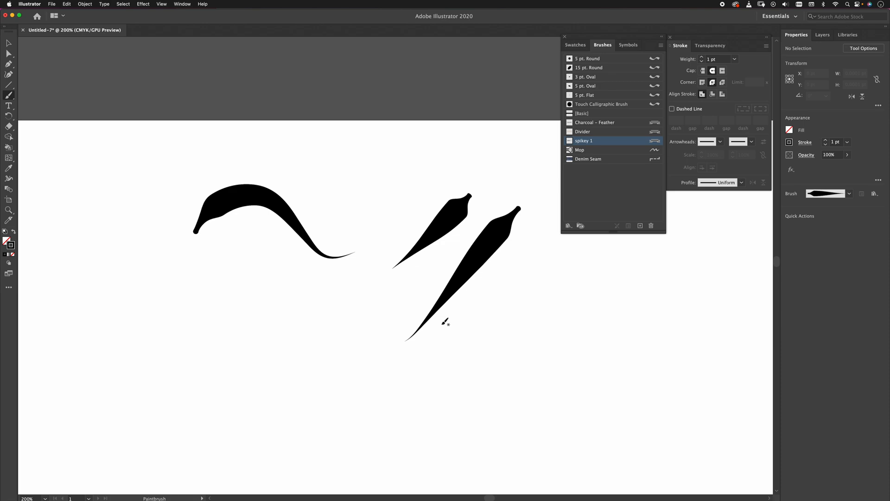
key(super+z)
key(super+z)
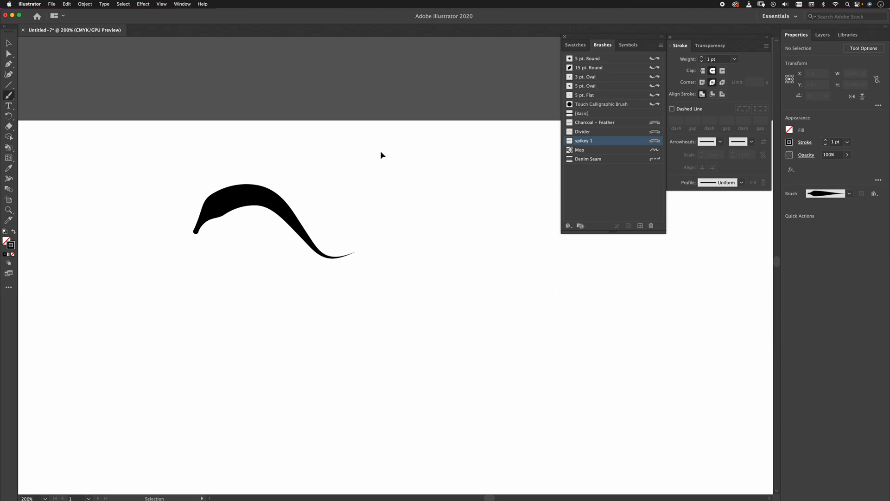
key(super+z)
Paint a short and a long diagonal stroke with spikey 1, and apply a minimum pressure width of 1% to the brush and its strokes.
drag(365, 135, 285, 200)
drag(424, 132, 255, 295)
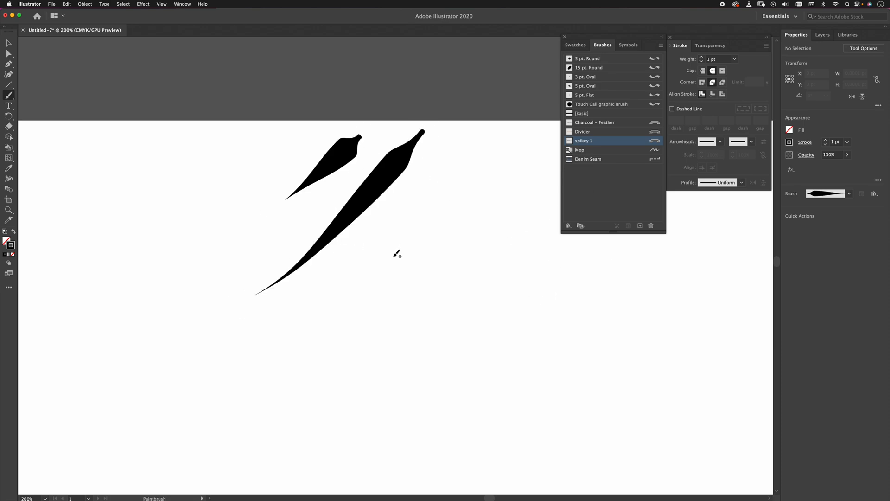
double_click(582, 142)
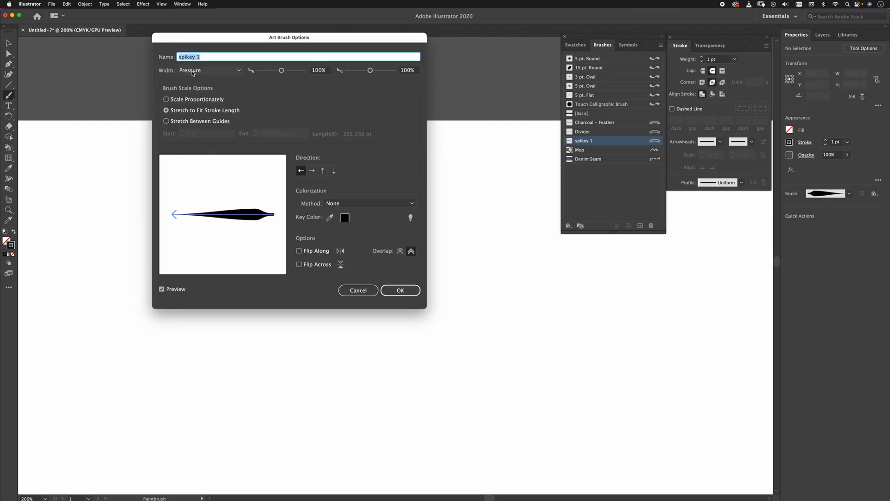
drag(282, 70, 258, 74)
click(399, 290)
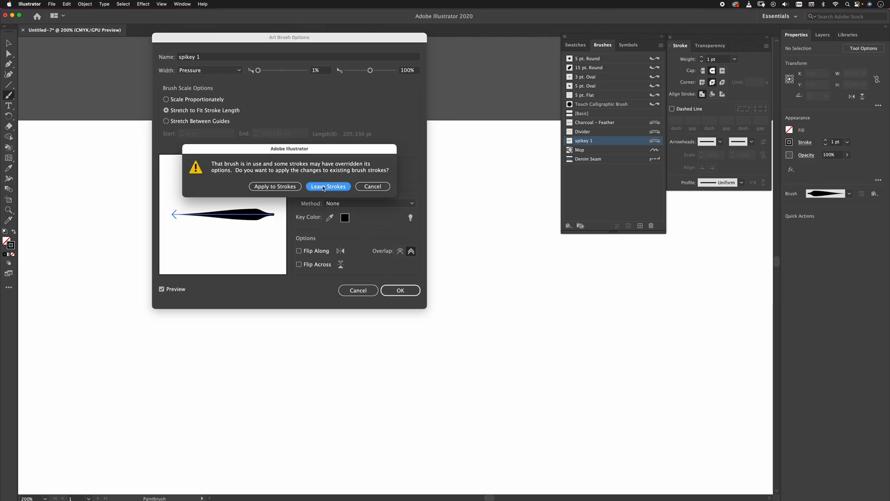
drag(313, 38, 634, 22)
click(278, 186)
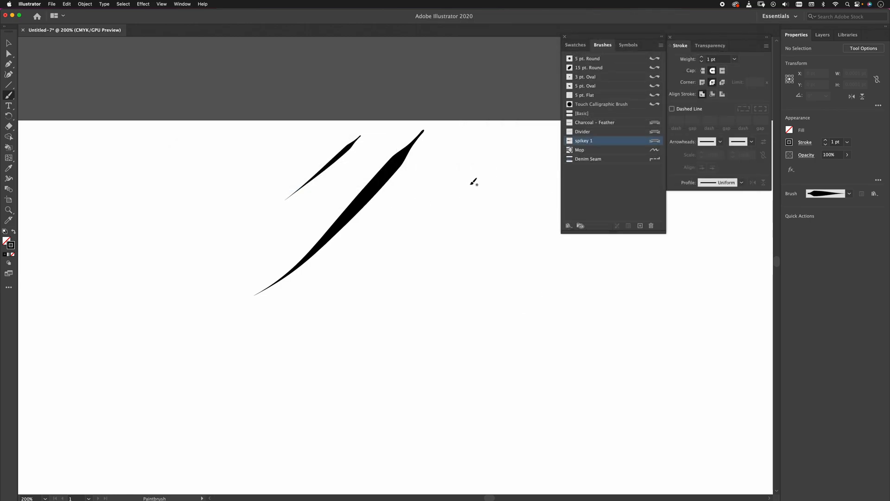
Paint four more diagonal strokes of varying length and pen pressure on both sides of the existing ones with the spikey 1 brush.
drag(492, 149, 414, 251)
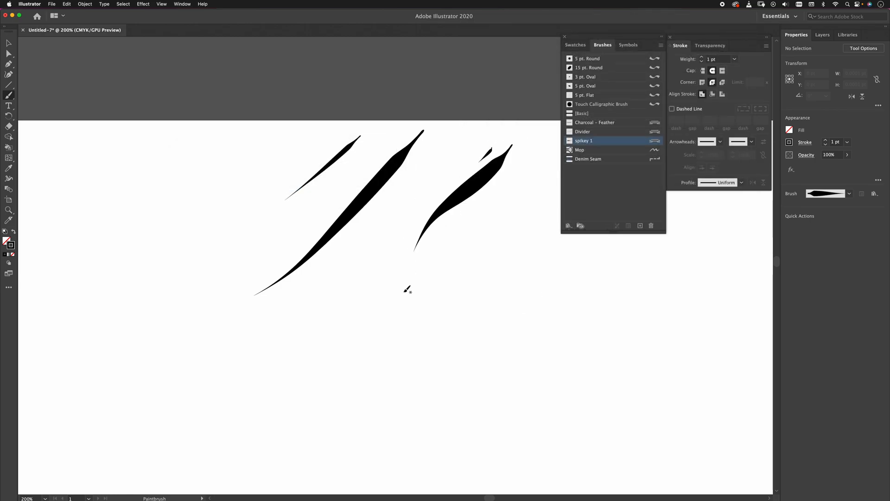
mouse_move(530, 186)
mouse_down()
mouse_move(468, 245)
mouse_move(418, 324)
mouse_up()
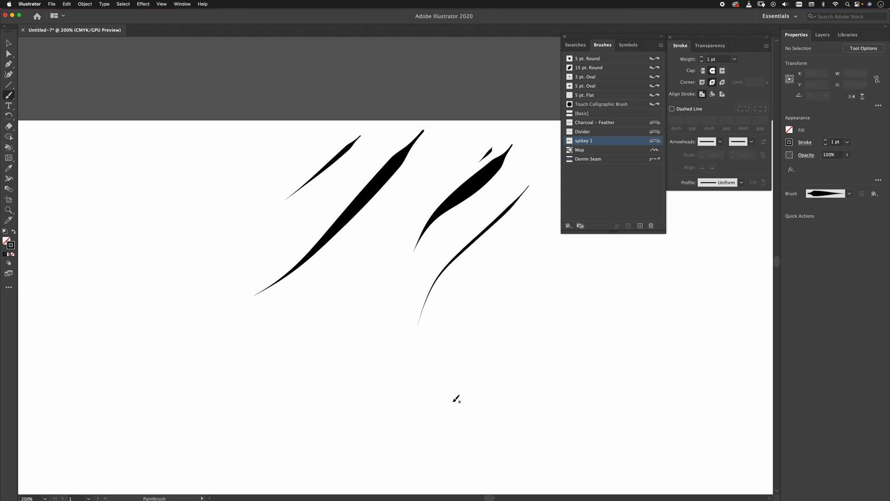
mouse_move(326, 121)
mouse_down()
mouse_move(283, 149)
mouse_move(235, 203)
mouse_up()
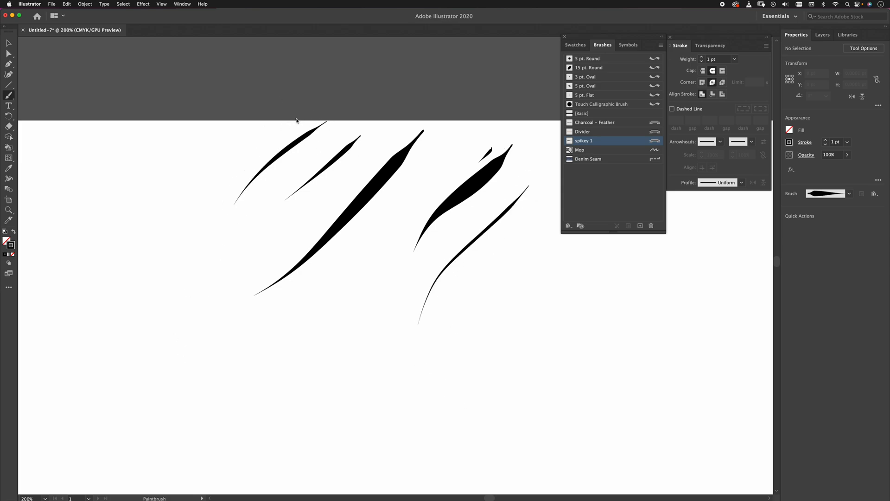
Paint three more tapered diagonal strokes beside the existing ones, a long squiggle below them, and a wavy zigzag stroke with spikey 1.
drag(291, 121, 214, 211)
mouse_move(267, 118)
mouse_down()
mouse_move(206, 170)
mouse_move(172, 326)
mouse_up()
mouse_move(205, 127)
mouse_down()
mouse_move(139, 235)
mouse_move(153, 297)
mouse_up()
mouse_move(248, 218)
mouse_down()
mouse_move(203, 312)
mouse_move(237, 306)
mouse_move(282, 385)
mouse_move(401, 374)
mouse_up()
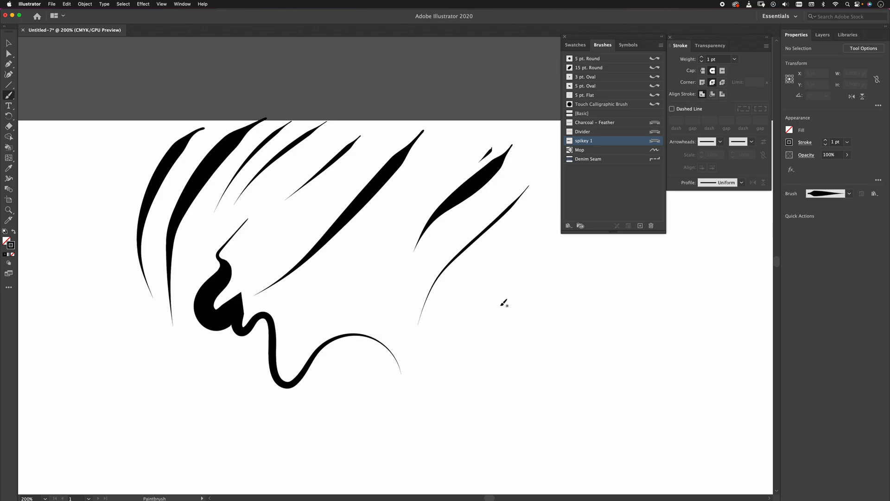
mouse_move(373, 302)
mouse_down()
mouse_move(379, 284)
mouse_move(418, 315)
mouse_move(419, 289)
mouse_move(448, 291)
mouse_move(468, 332)
mouse_move(491, 272)
mouse_move(515, 290)
mouse_move(515, 321)
mouse_move(525, 330)
mouse_move(564, 244)
mouse_move(612, 368)
mouse_move(679, 250)
mouse_move(738, 362)
mouse_move(756, 309)
mouse_up()
Try widening the wavy zigzag stroke at several points along its peaks and curves with the Width tool.
key(space)
mouse_move(615, 412)
mouse_down()
mouse_move(417, 417)
mouse_move(452, 407)
mouse_up()
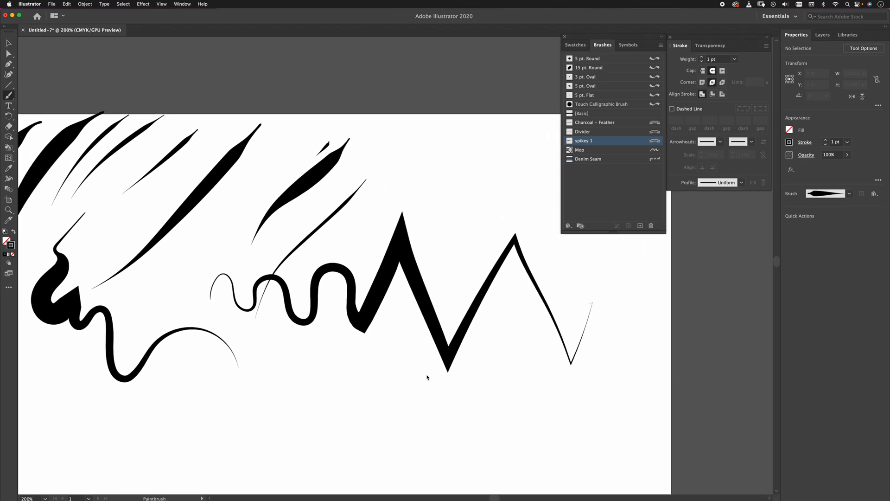
key(super+1)
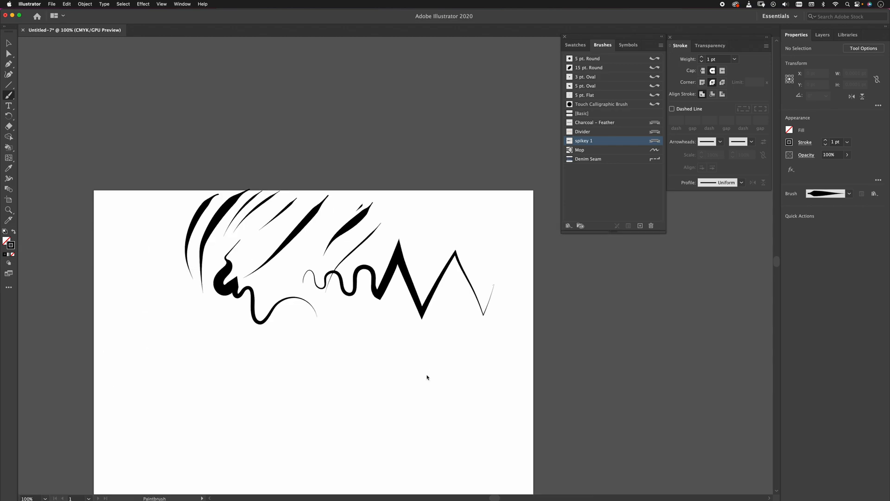
key(space)
drag(241, 328, 271, 322)
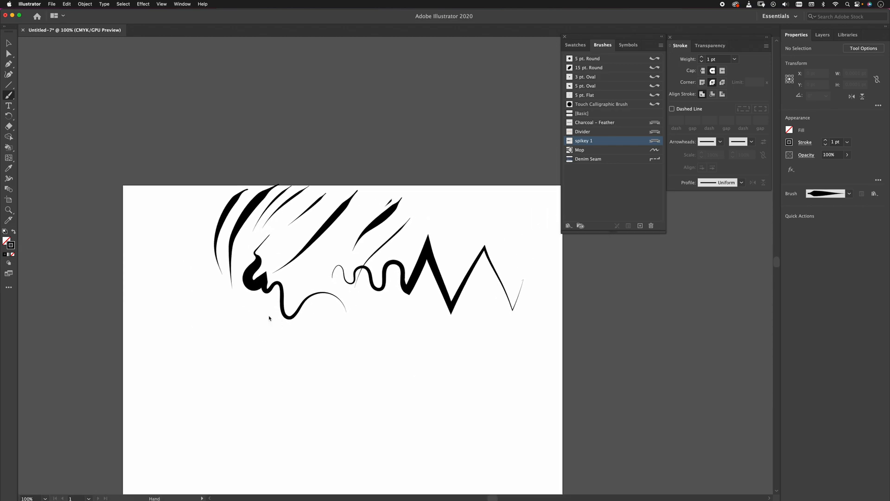
key(a)
click(427, 242)
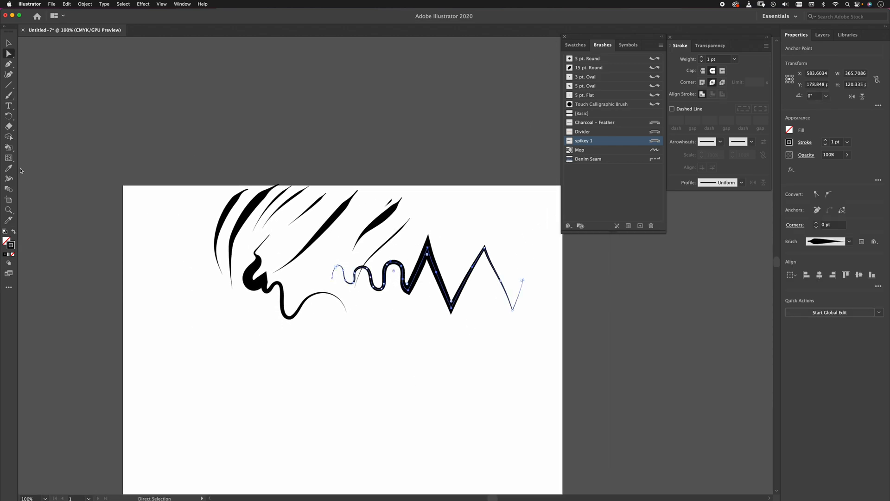
click(8, 178)
drag(433, 264, 444, 254)
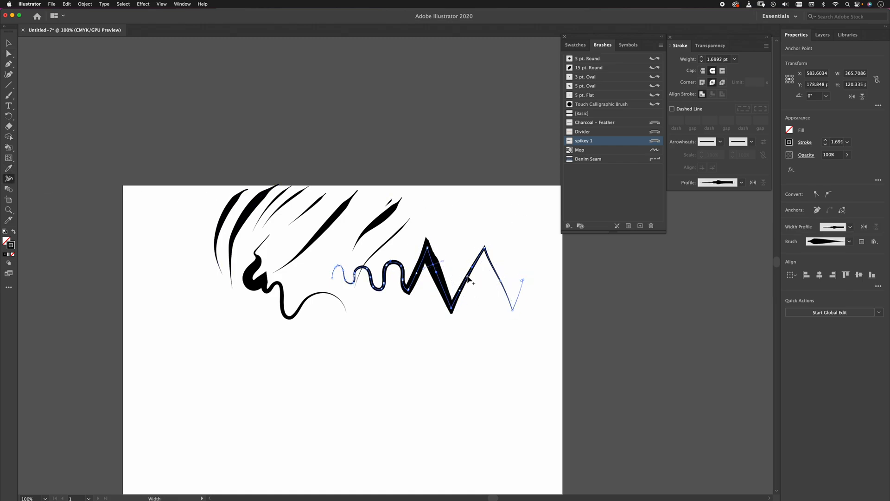
drag(498, 274, 488, 298)
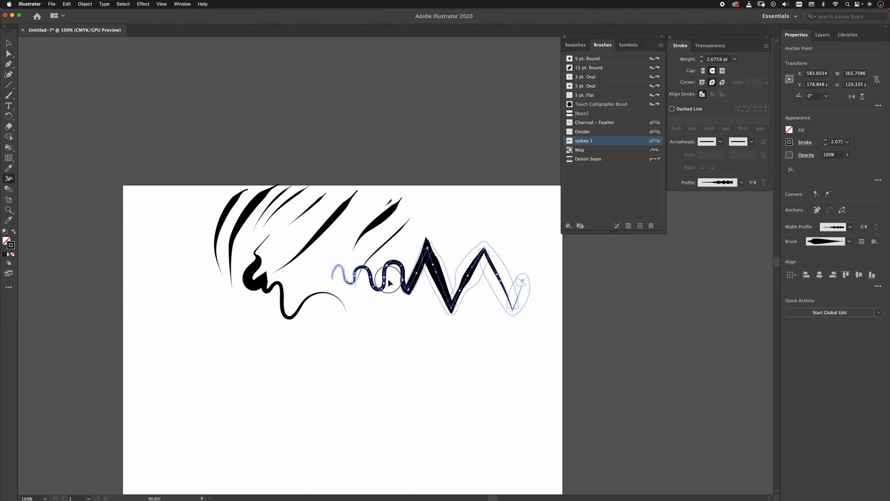
drag(397, 285, 364, 278)
Switch the zigzag stroke to the Touch Calligraphic Brush and paint three long, gently rising strokes below the existing artwork with that brush.
click(630, 166)
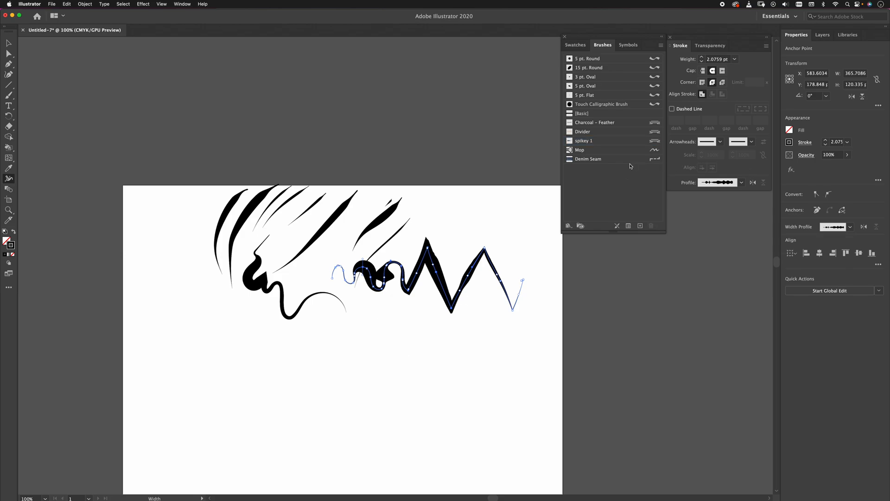
click(590, 112)
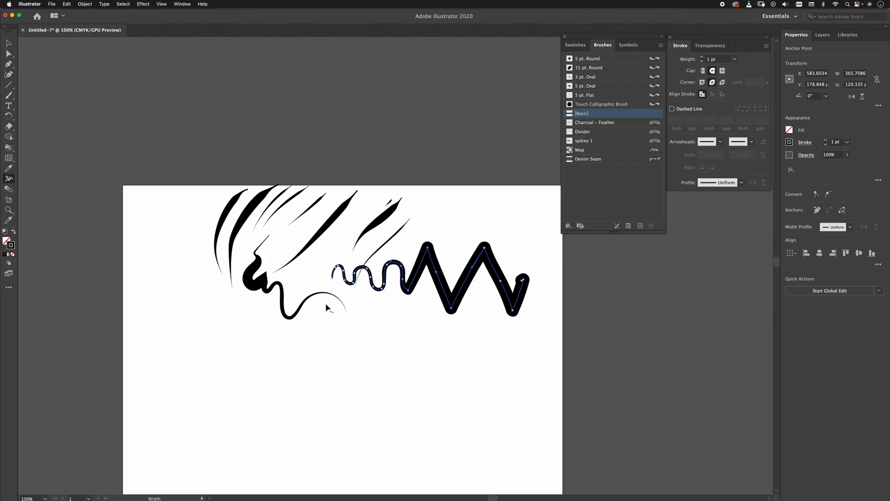
key(b)
drag(245, 376, 421, 358)
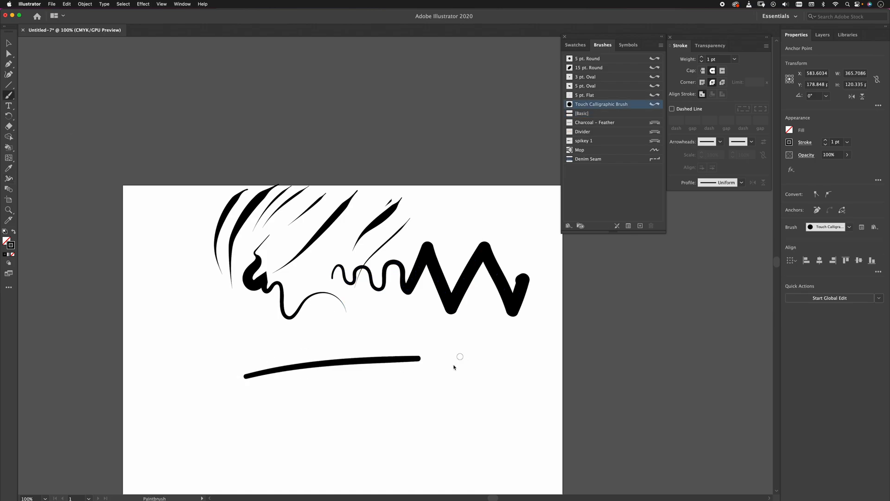
drag(222, 425, 433, 389)
drag(271, 461, 446, 411)
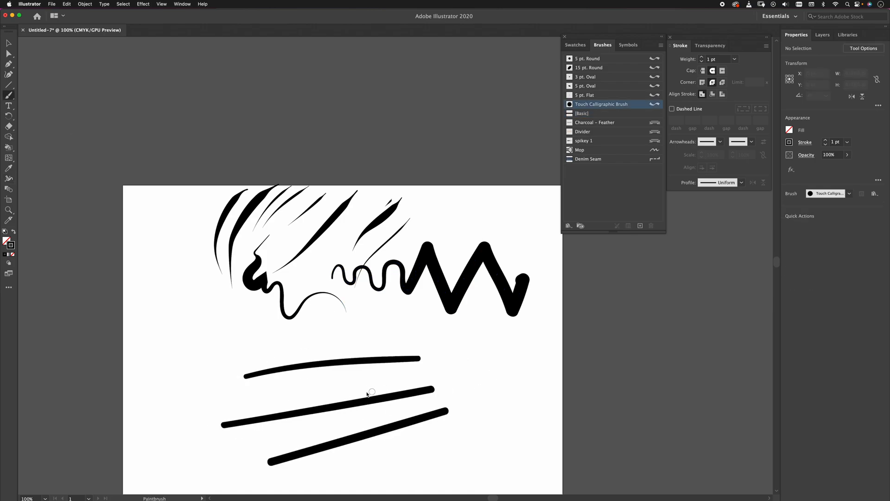
key(shift+w)
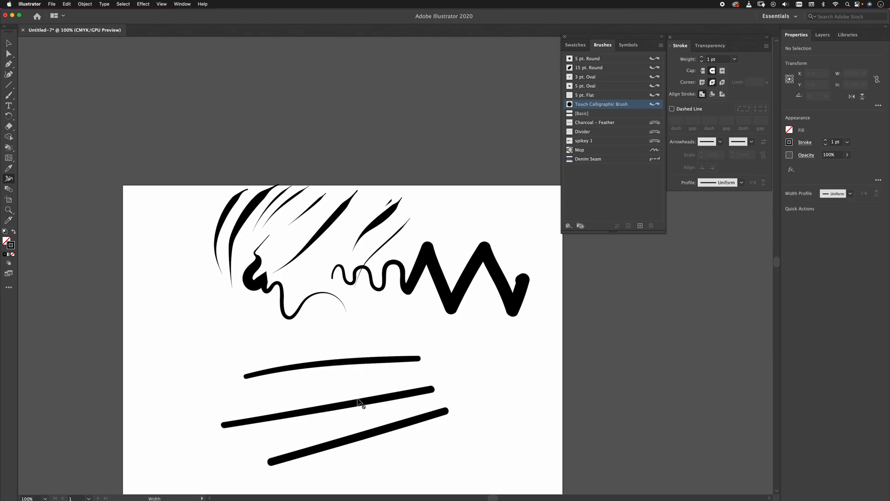
key(super+a)
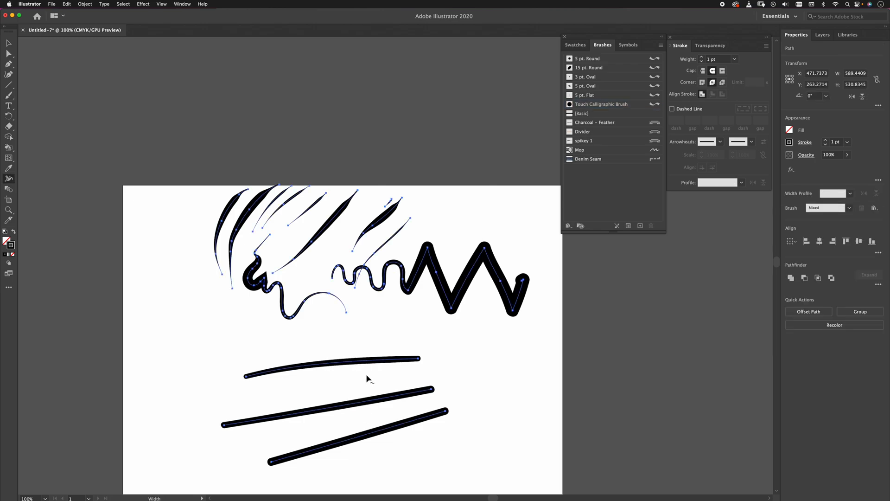
key(a)
click(392, 386)
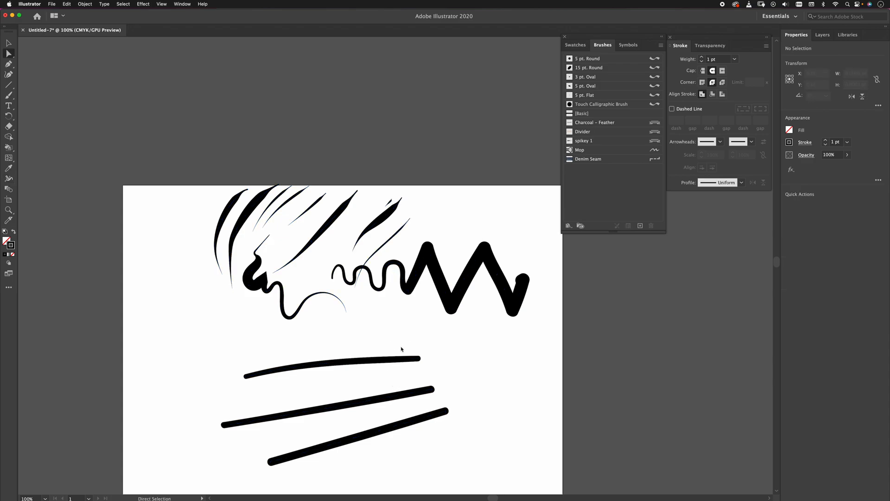
Replace the calligraphic brush on the uppermost of the three long strokes with the Basic stroke.
click(398, 361)
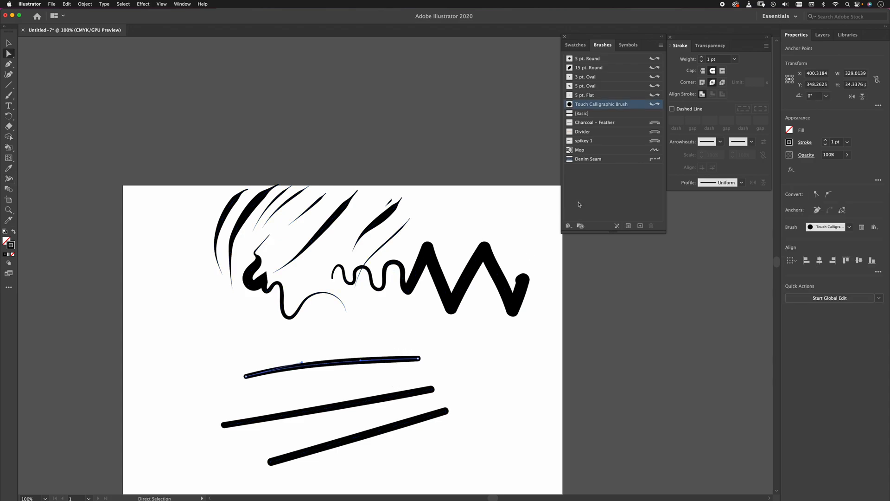
key(super+equal)
key(super+equal)
drag(504, 315, 351, 333)
key(shift+w)
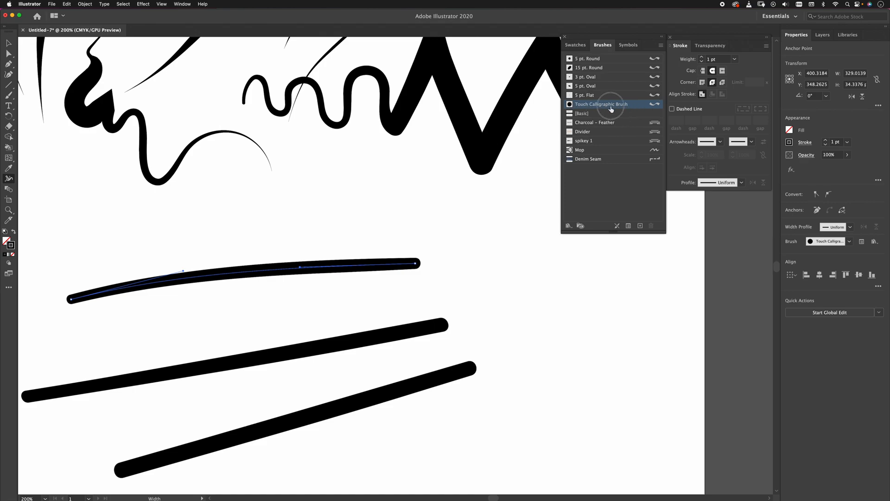
click(597, 114)
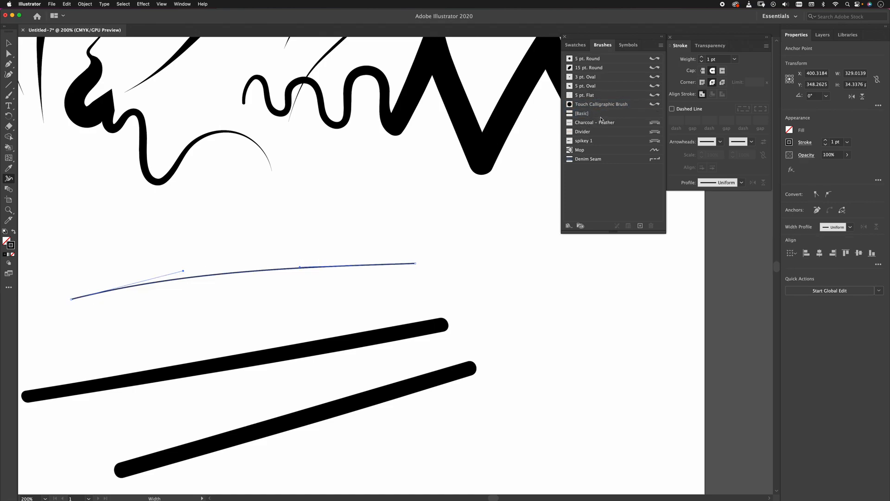
click(585, 115)
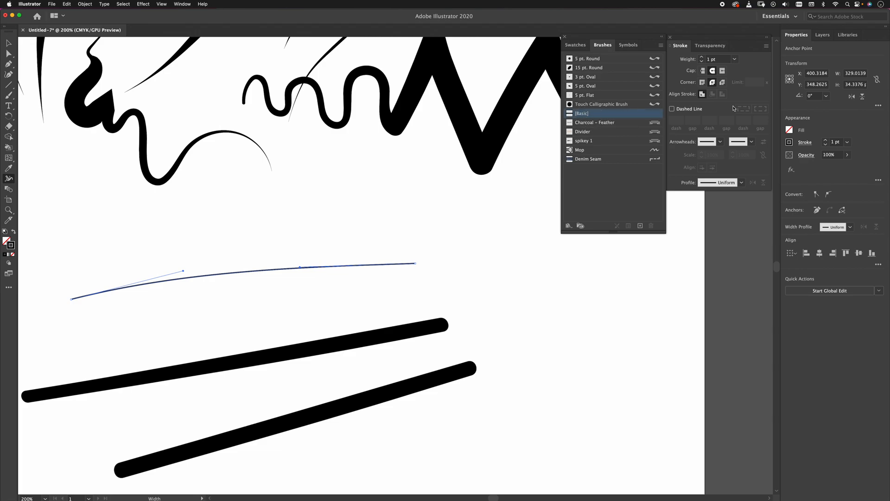
Set the stroke weight of the selected basic path to 19 pt.
click(824, 139)
click(825, 139)
click(825, 139)
click(824, 139)
click(825, 139)
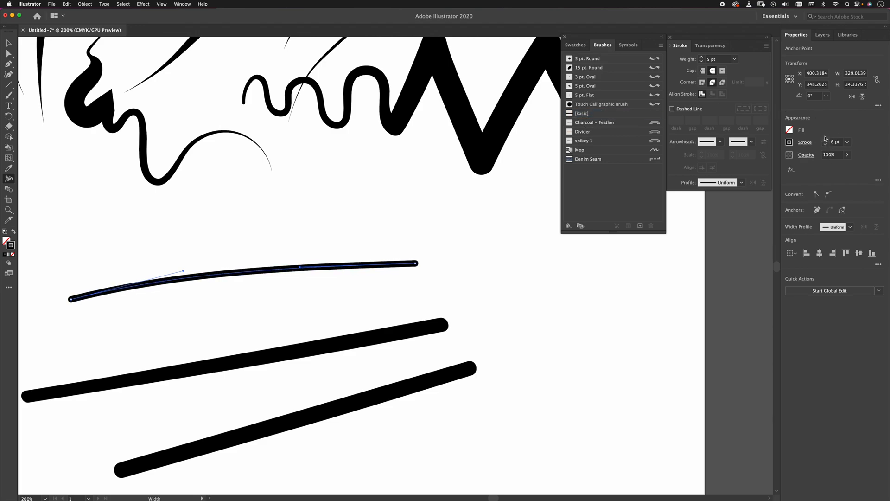
click(825, 139)
click(825, 139)
click(825, 139)
click(825, 139)
click(825, 144)
click(826, 145)
click(826, 144)
click(826, 144)
click(826, 139)
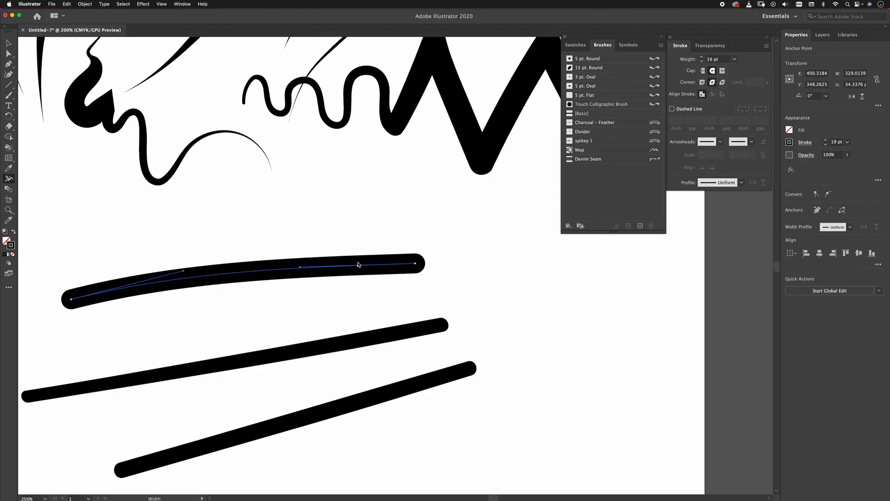
Widen the 19 pt stroke to about 68 pt near its right end with the Width tool and taper that end to a point.
drag(354, 266, 358, 230)
mouse_move(405, 250)
mouse_down()
mouse_move(400, 243)
mouse_move(397, 261)
mouse_up()
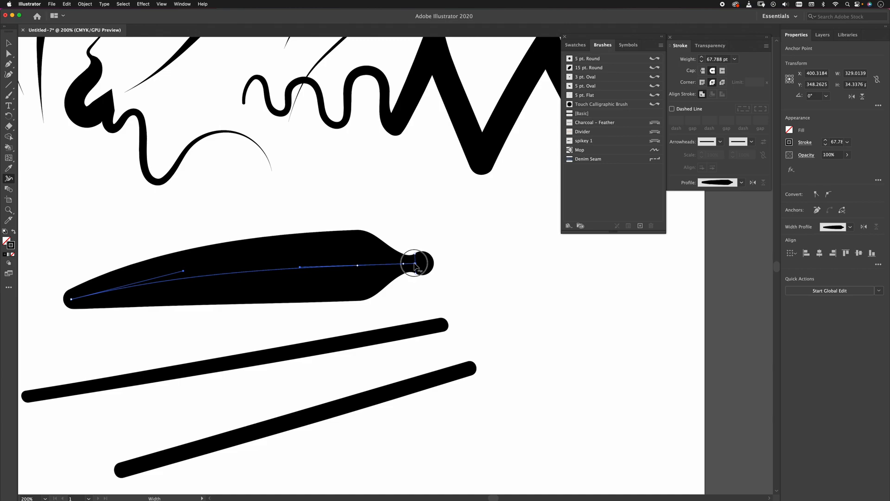
drag(415, 253, 416, 264)
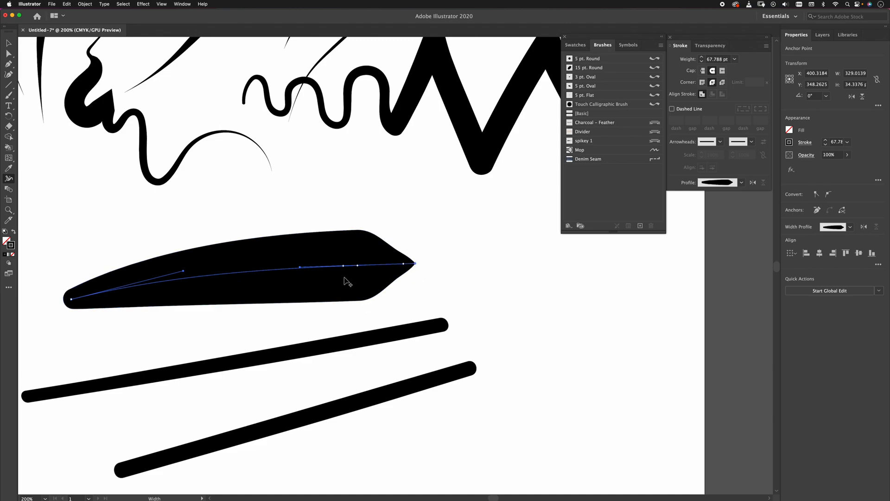